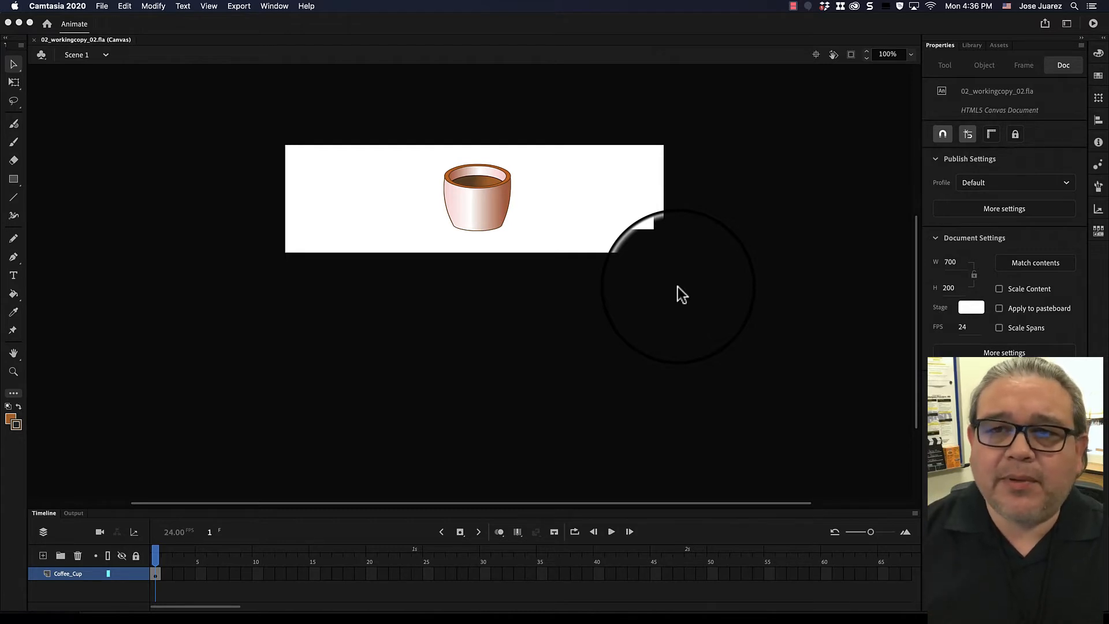
Set the stage magnification to 300%
left_click(887, 86)
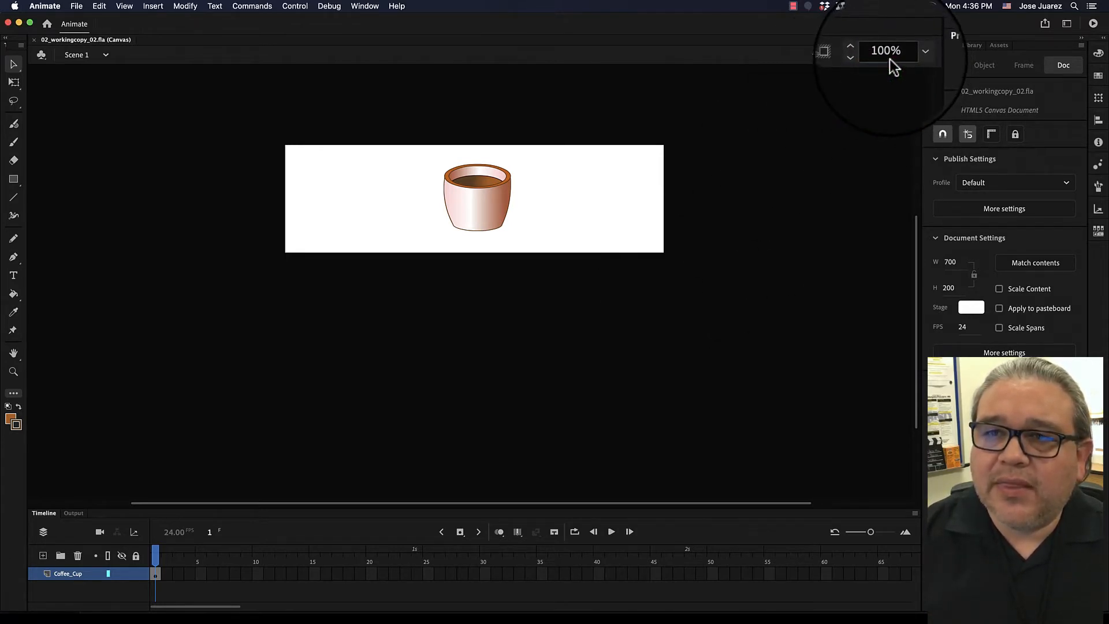
left_click(890, 58)
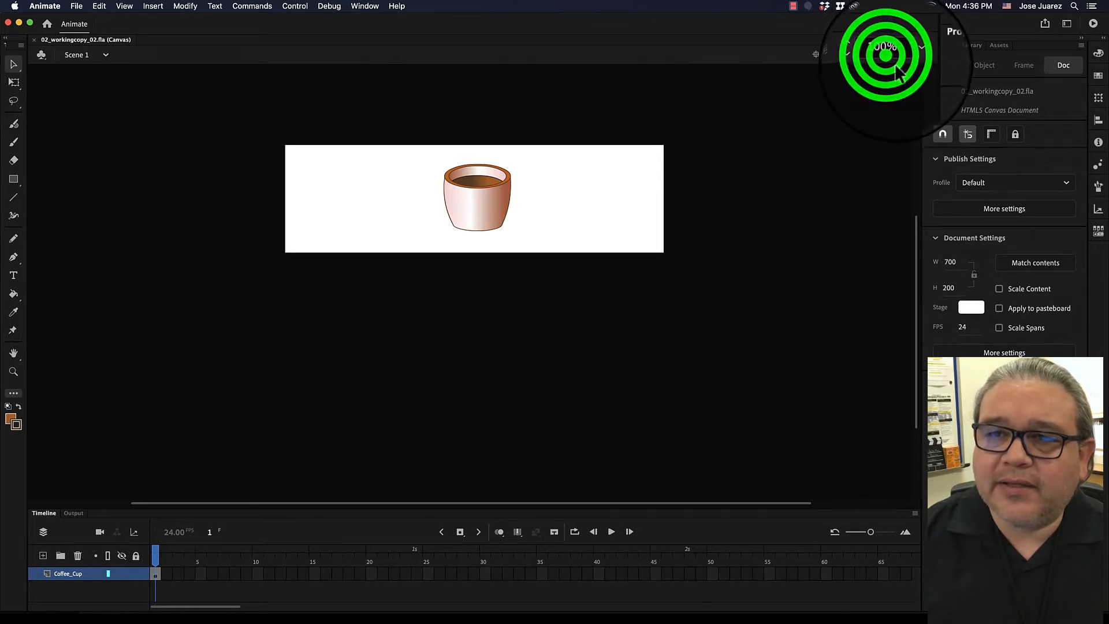
left_click(910, 61)
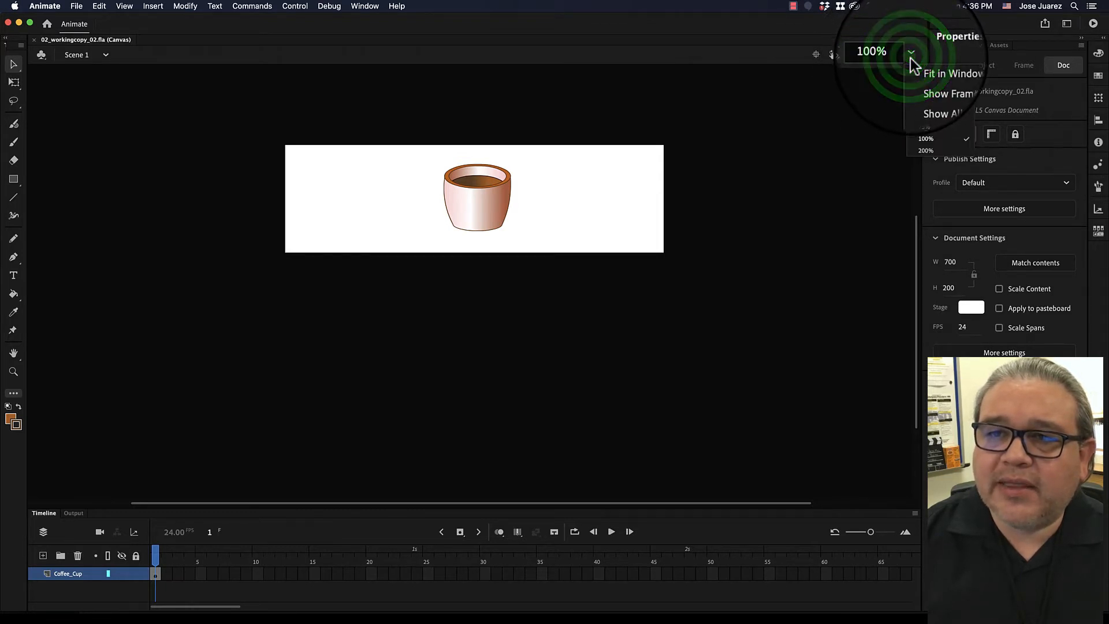
key("Escape")
left_click(879, 54)
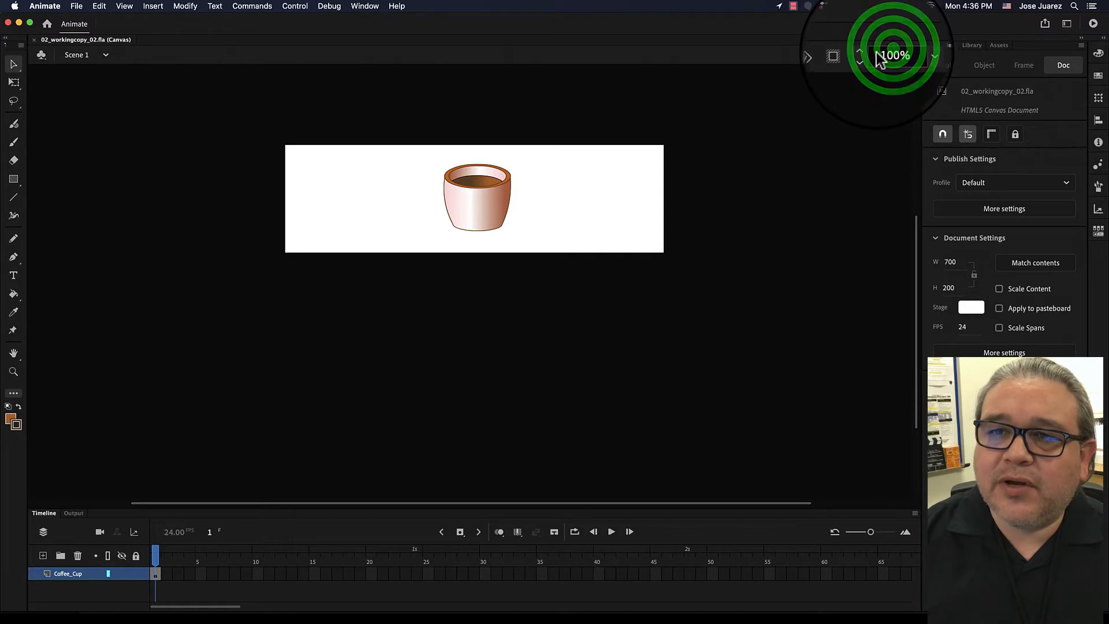
double_click(880, 54)
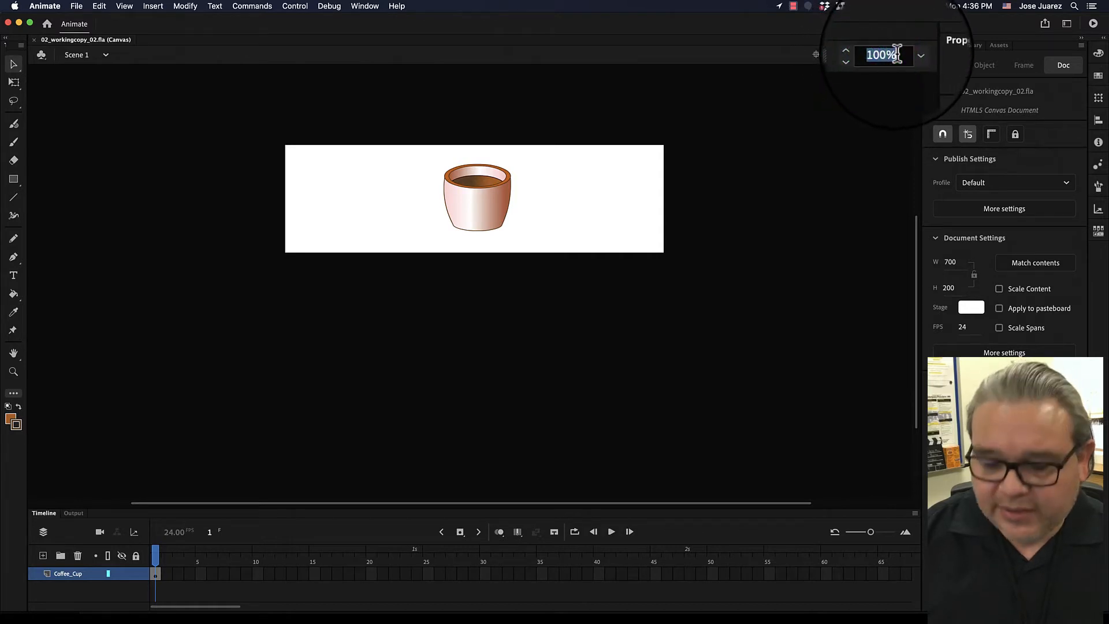
type("300")
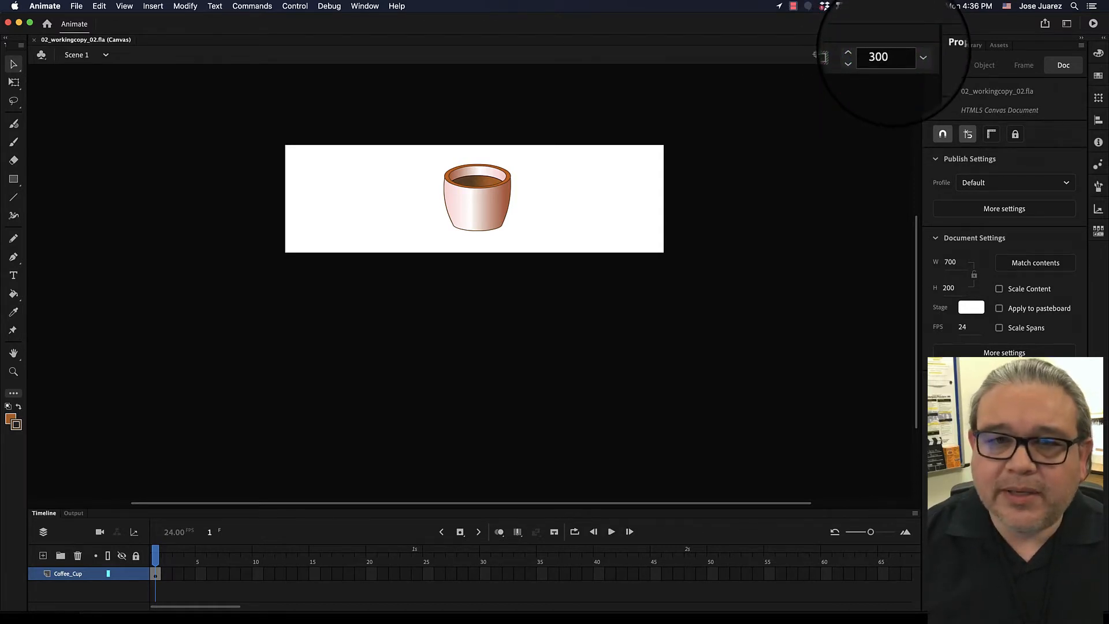
key("Return")
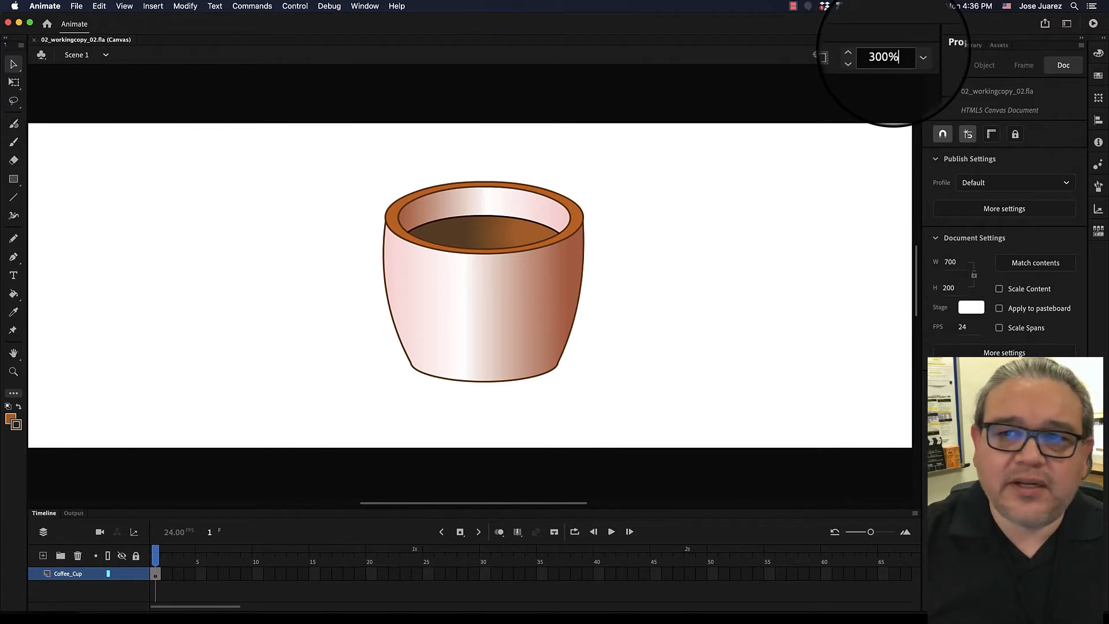
Try a stage magnification of 400%, and return it to 300%
left_click(892, 55)
left_click_drag(893, 55, 875, 57)
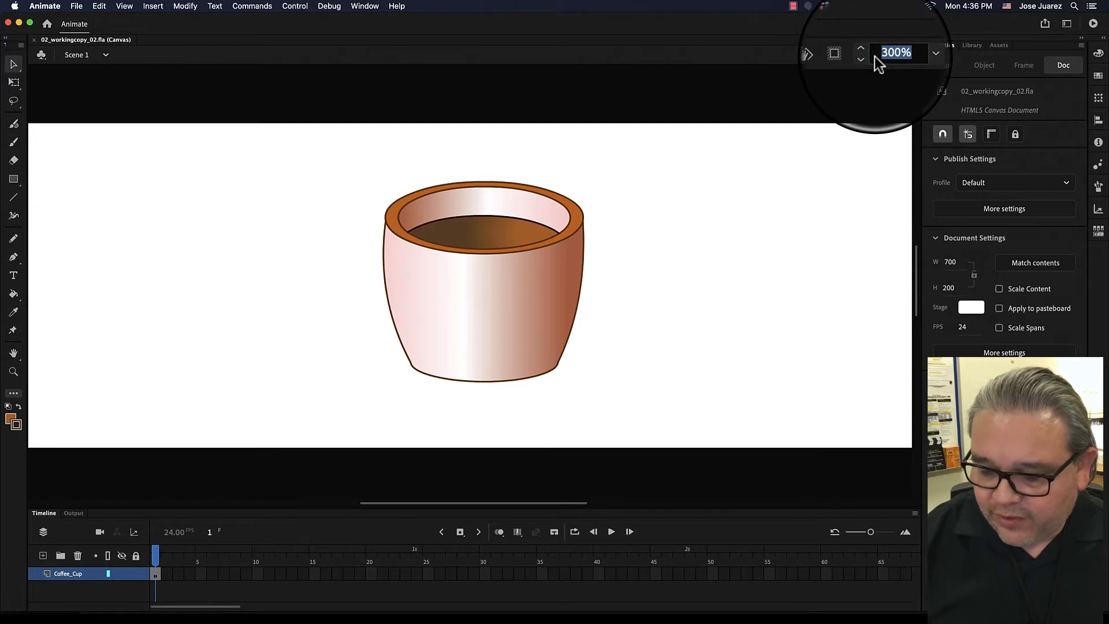
type("400")
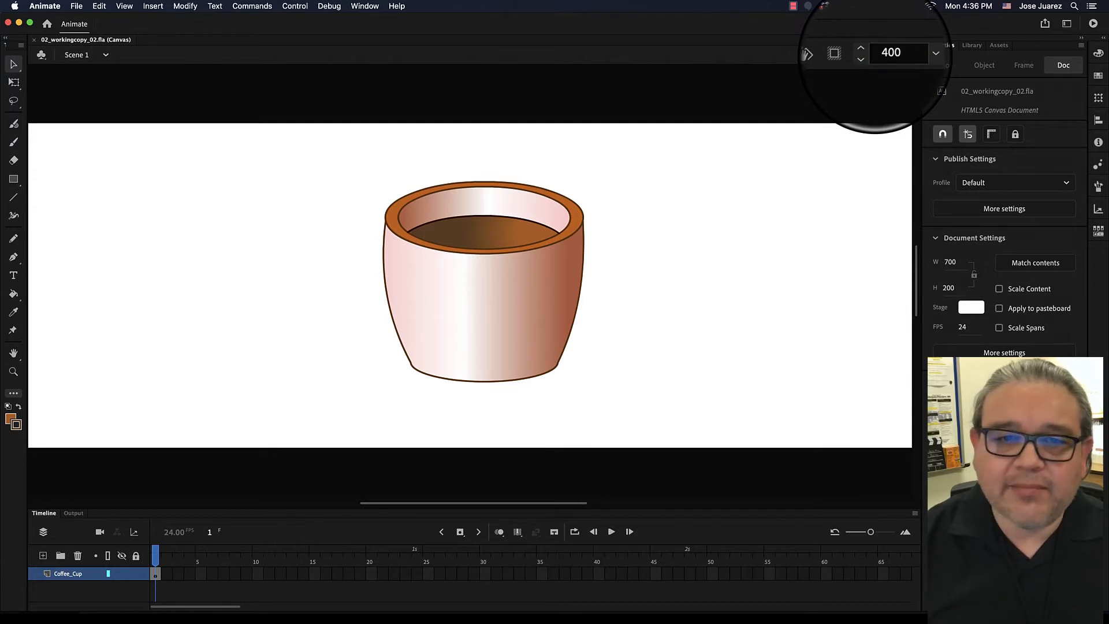
key("Return")
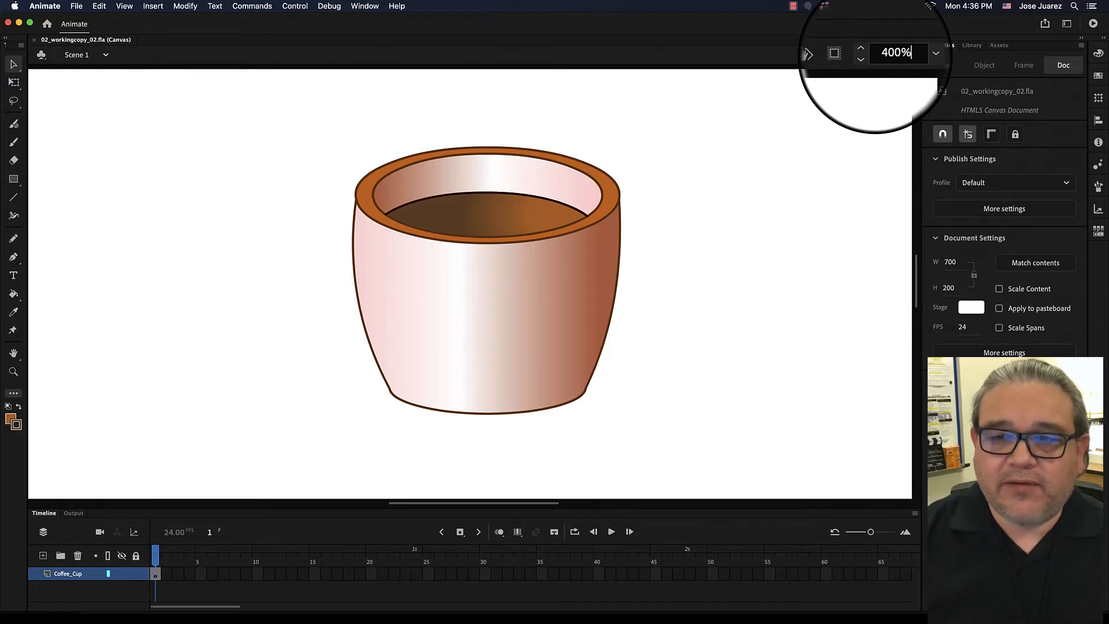
left_click(881, 55)
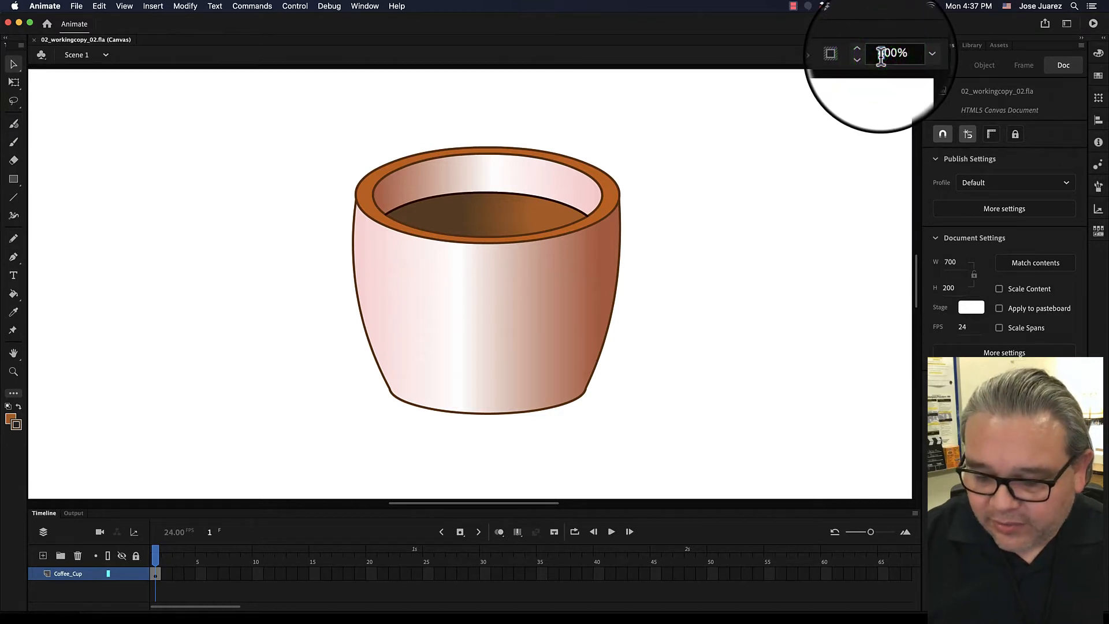
key("BackSpace")
type("3")
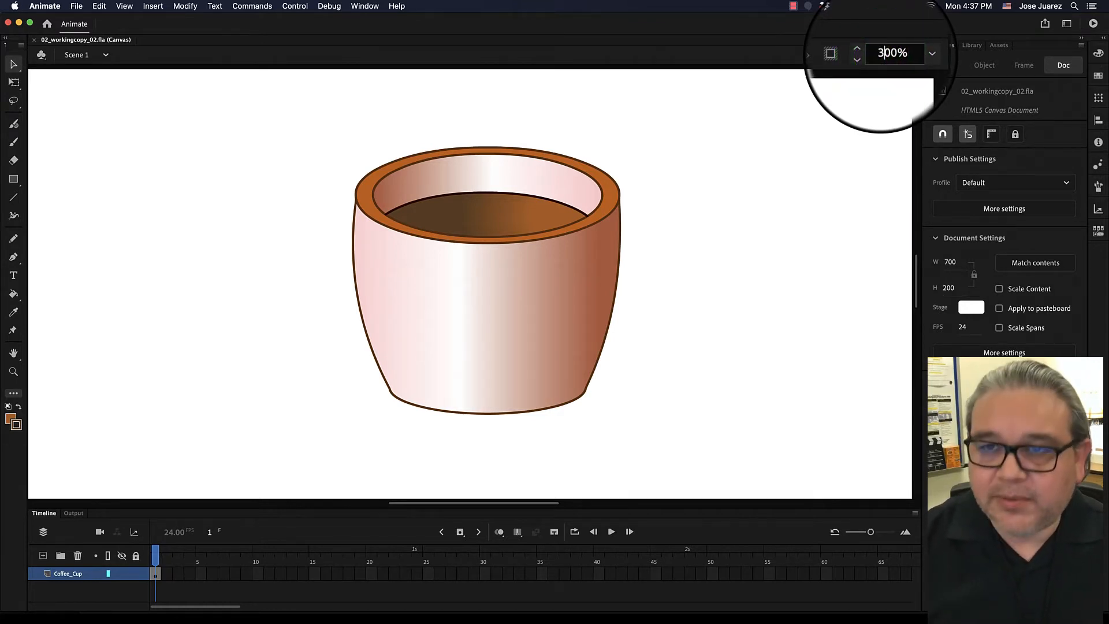
key("Return")
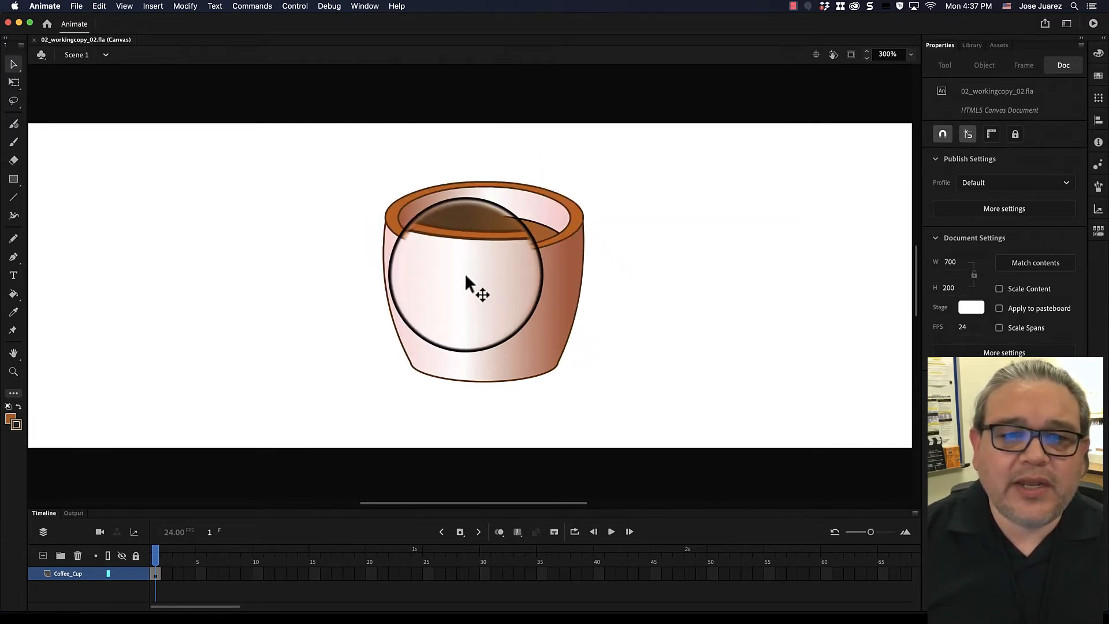
Try to move the cup's front fill off to the side of its outline, and undo the move
left_click_drag(465, 273, 694, 268)
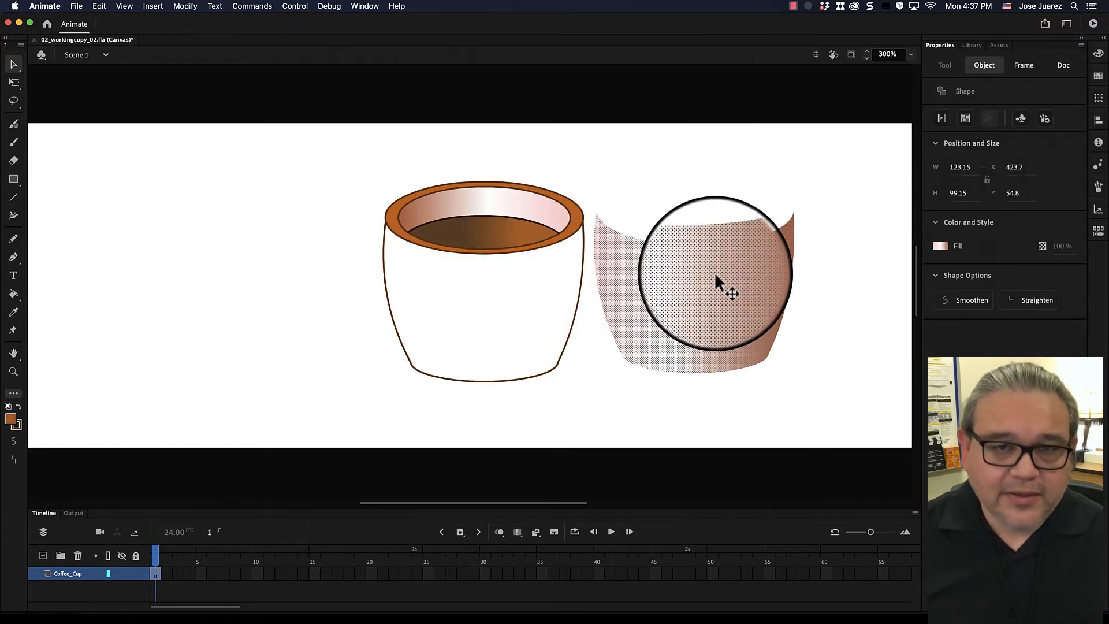
key("super+z")
left_click(715, 276)
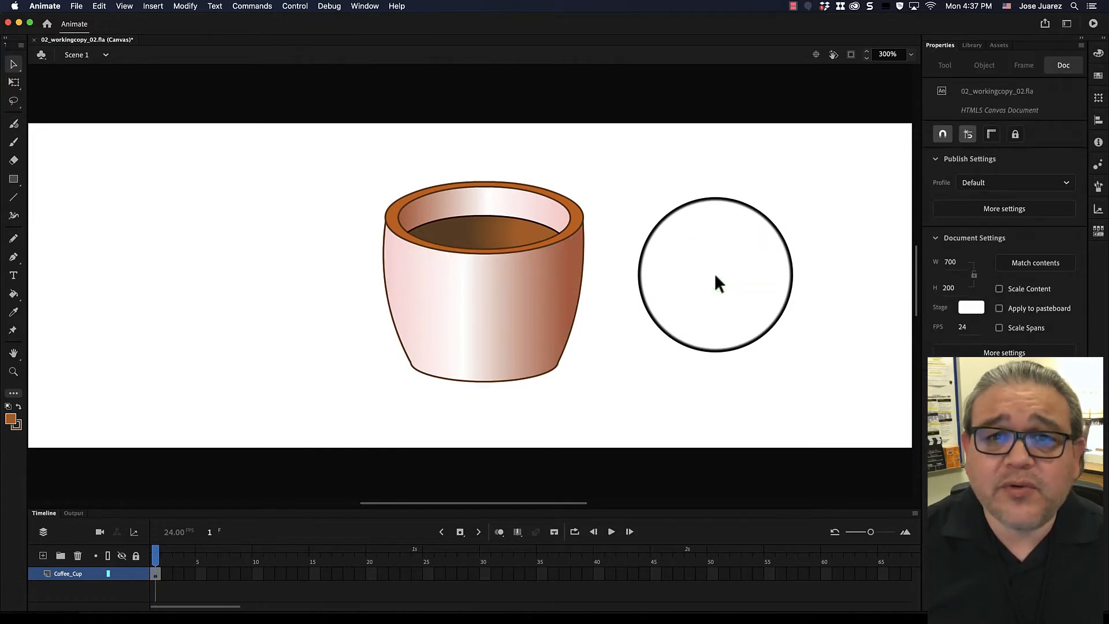
Group all the fills and strokes of the coffee cup into one object
left_click_drag(335, 139, 660, 407)
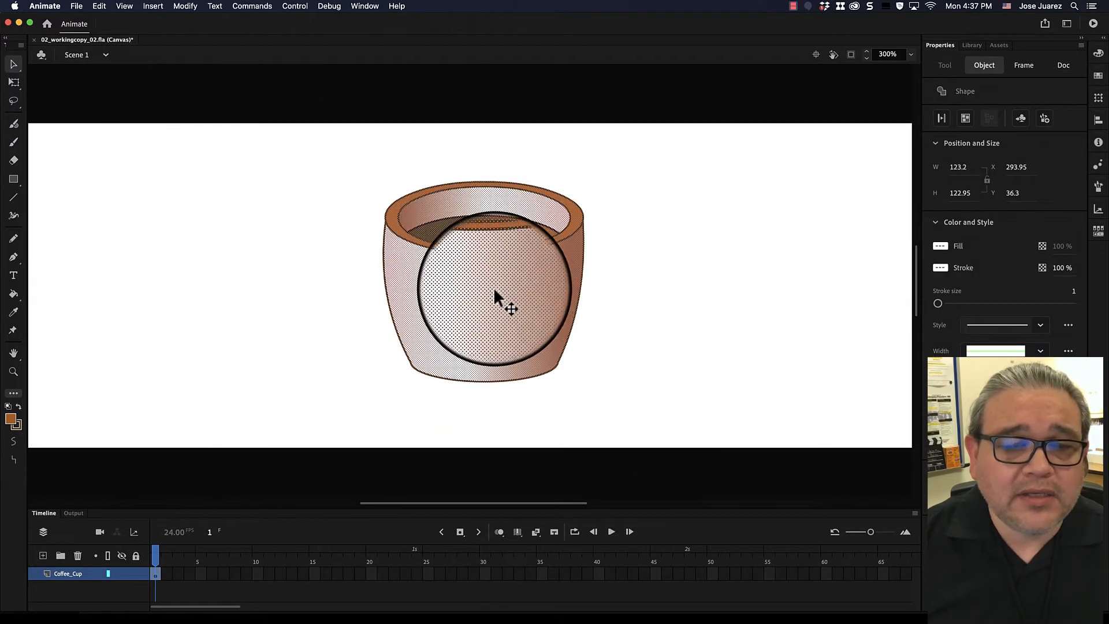
left_click(183, 8)
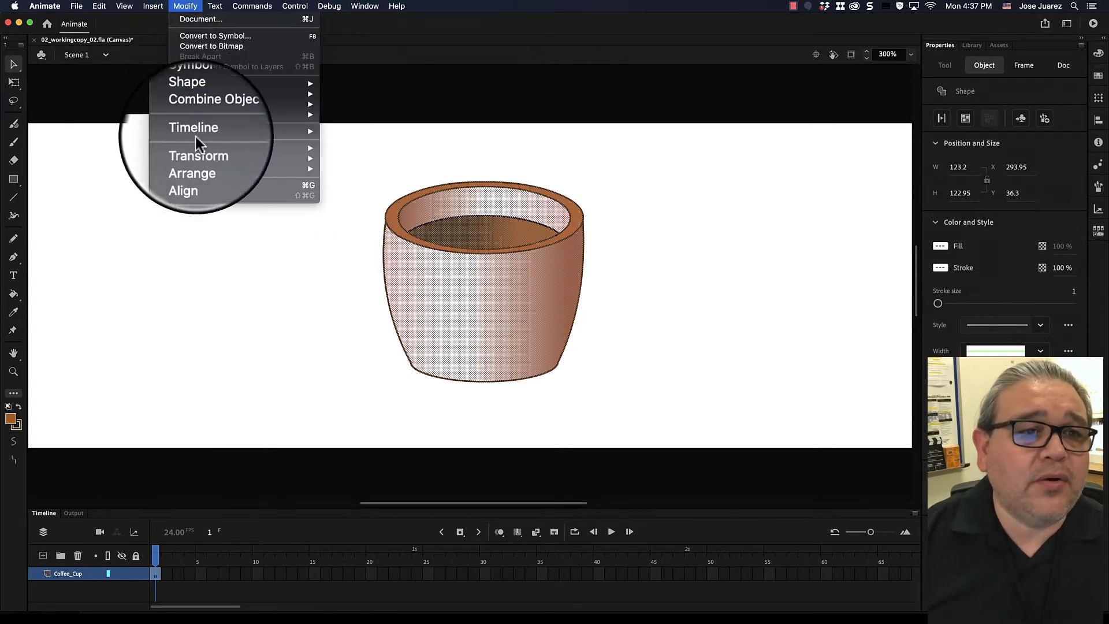
left_click(201, 185)
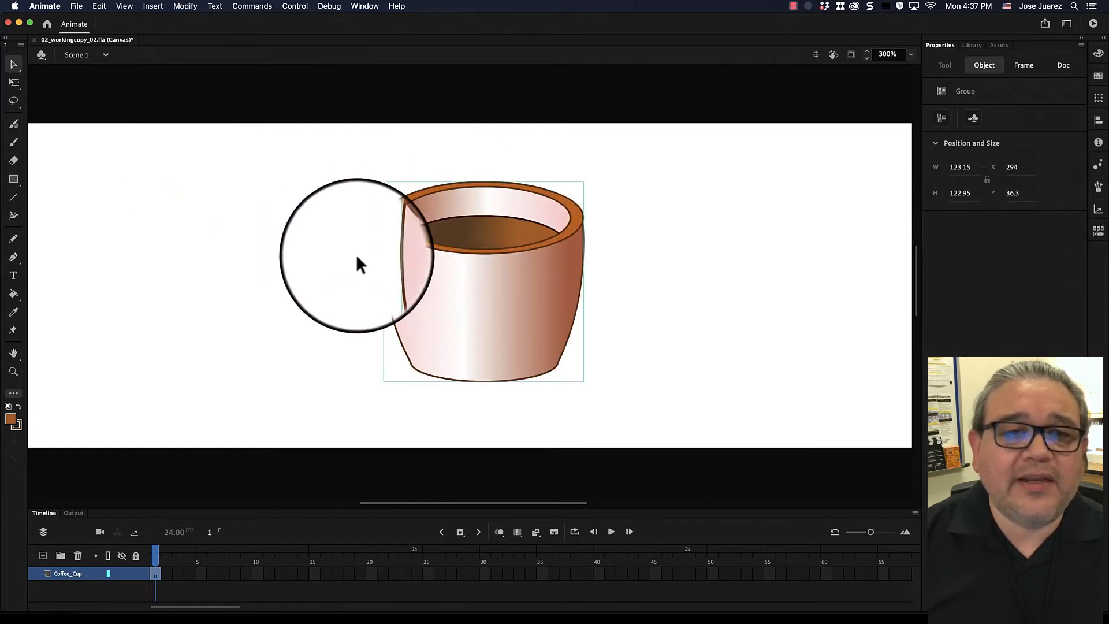
Move the grouped cup down near the stage's lower edge, to about X 303 and Y 74, and deselect it
left_click(304, 249)
left_click_drag(436, 249, 535, 275)
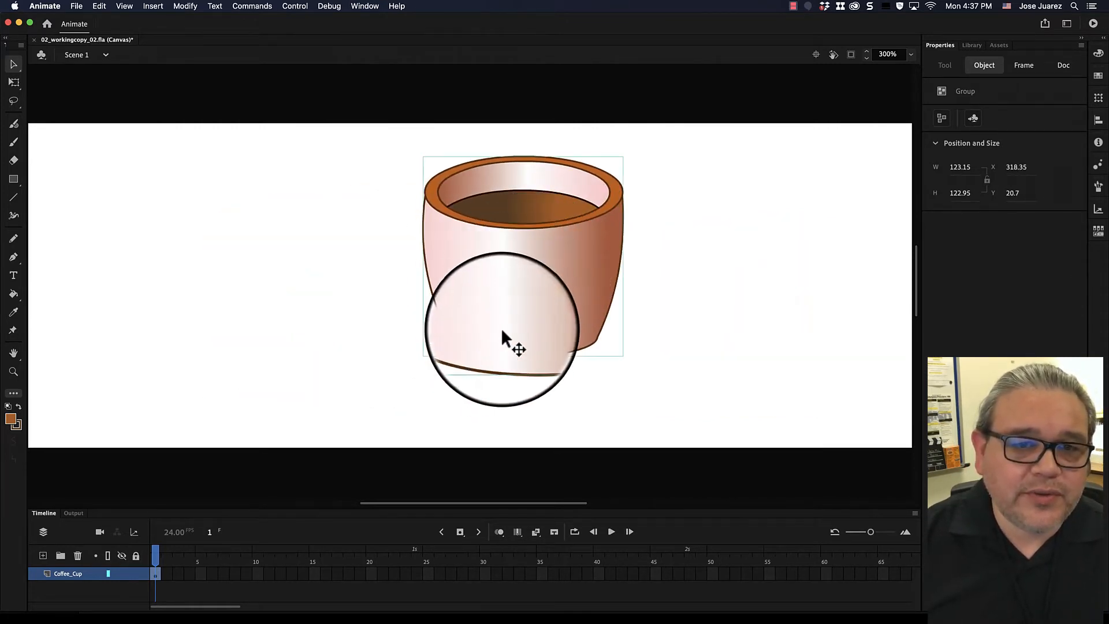
left_click(73, 583)
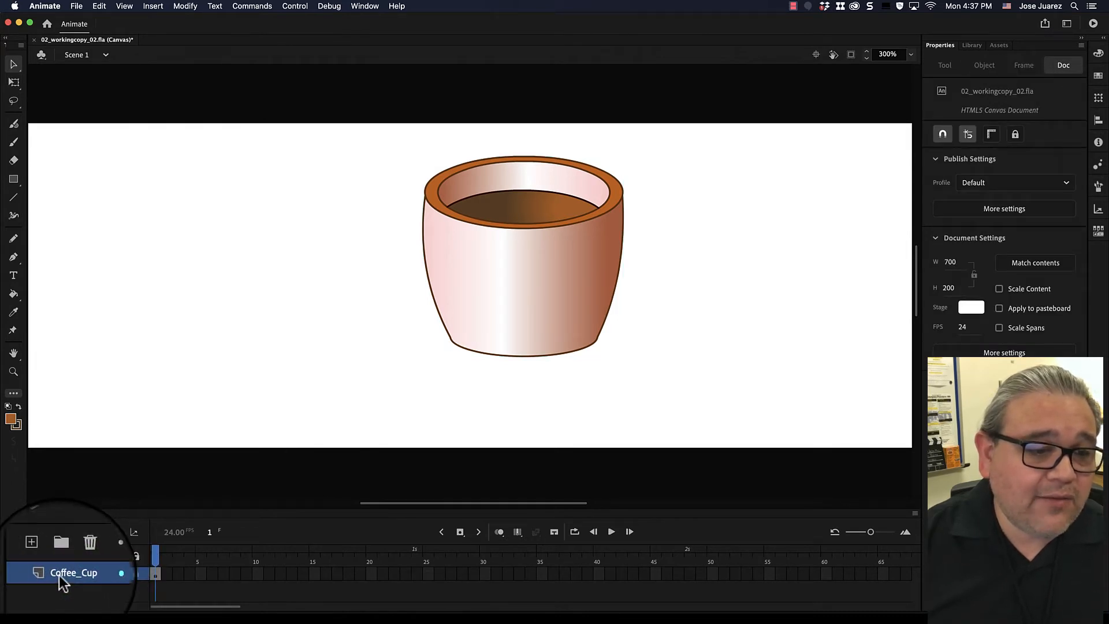
left_click(520, 254)
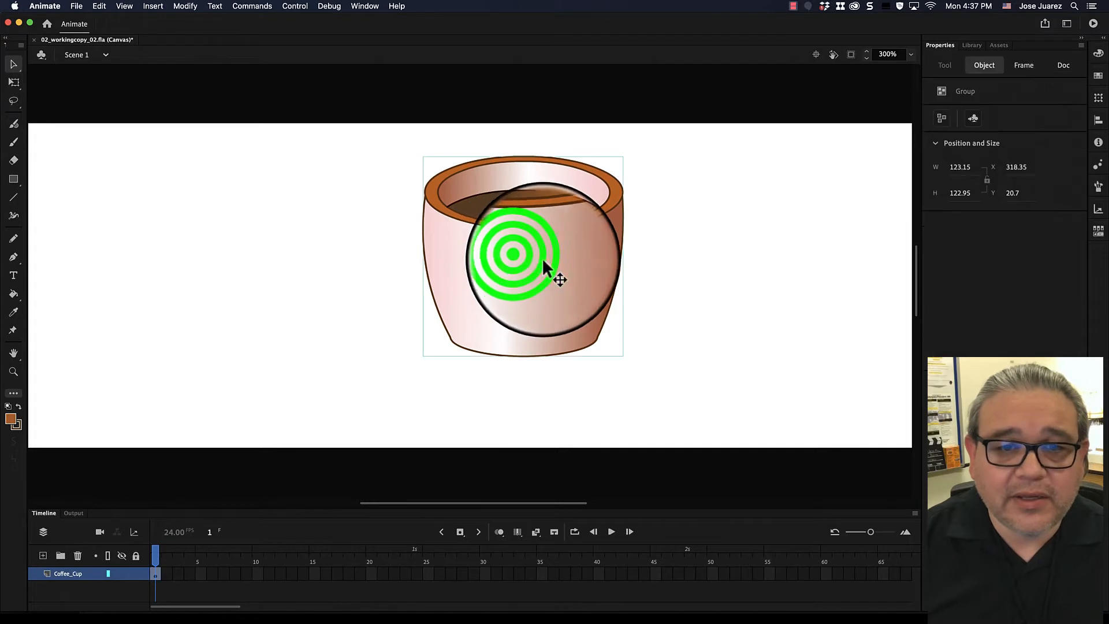
left_click_drag(516, 301, 515, 340)
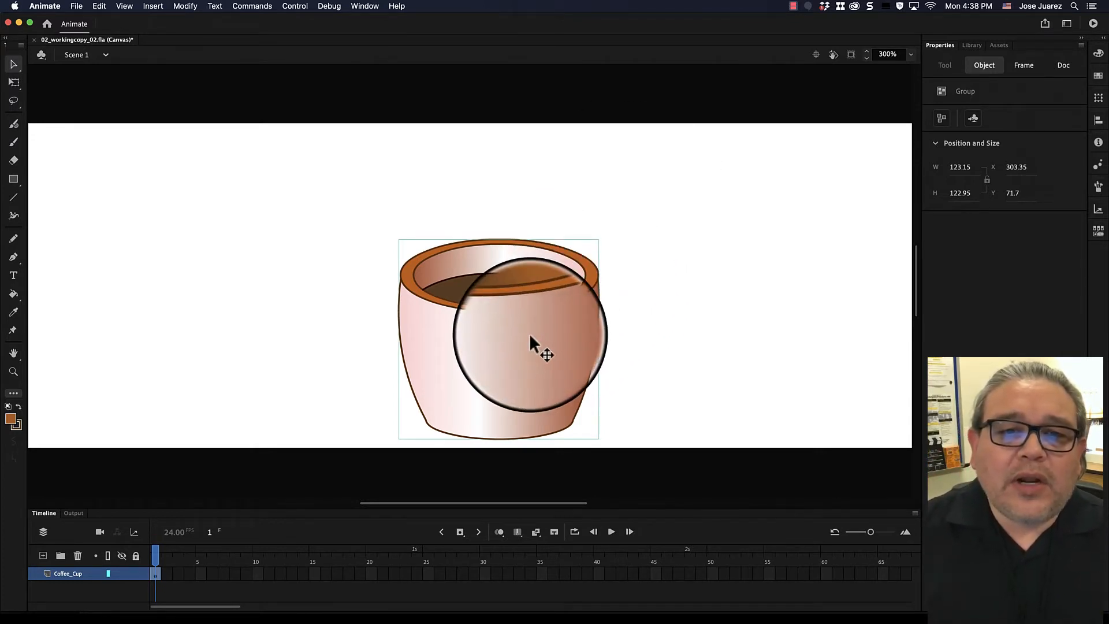
left_click_drag(518, 352, 519, 355)
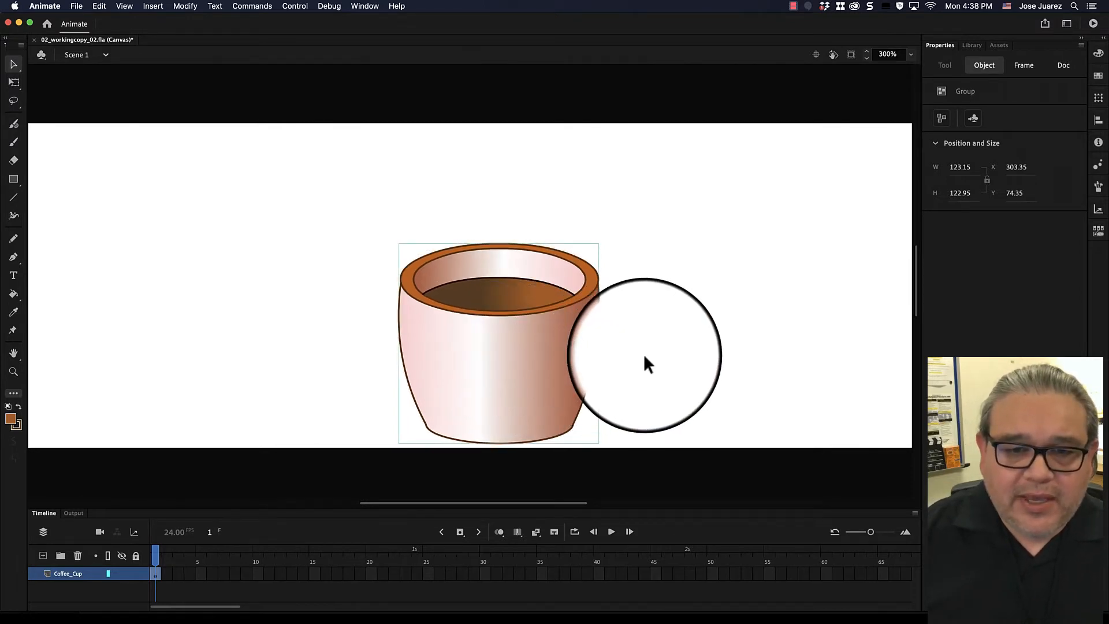
left_click(646, 258)
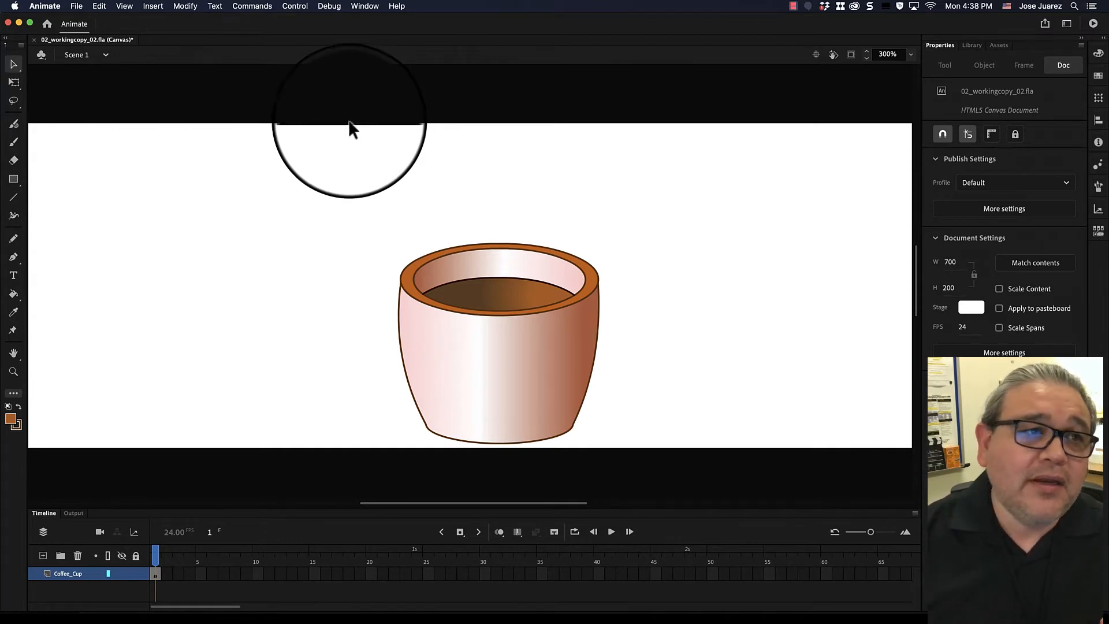
left_click(49, 80)
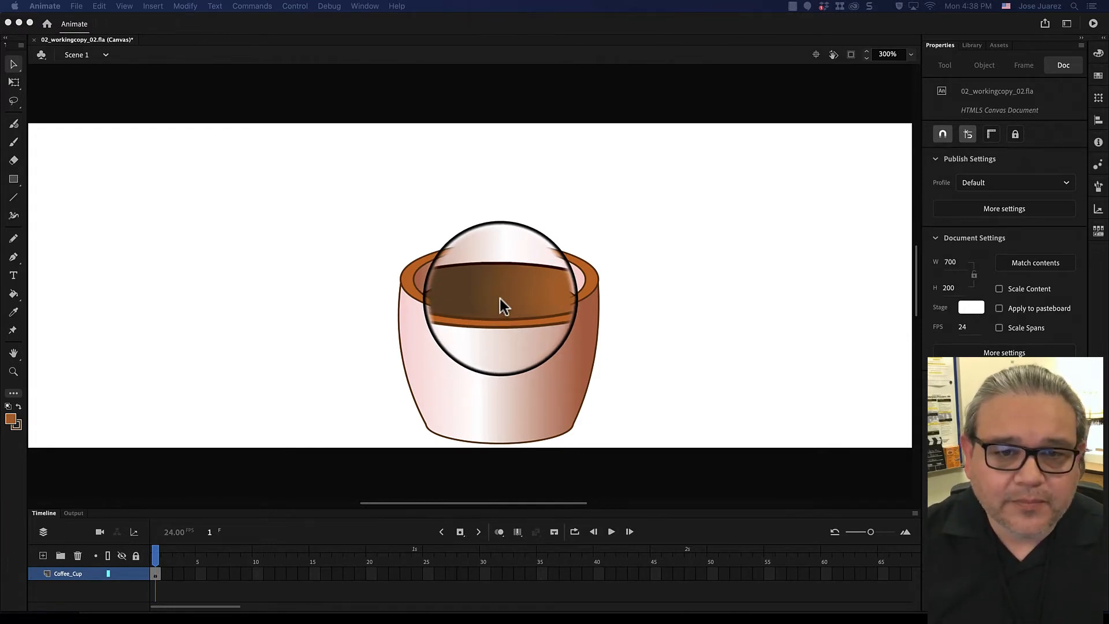
Open the coffee cup group on the stage for editing its individual shapes
left_click(500, 300)
left_click(500, 301)
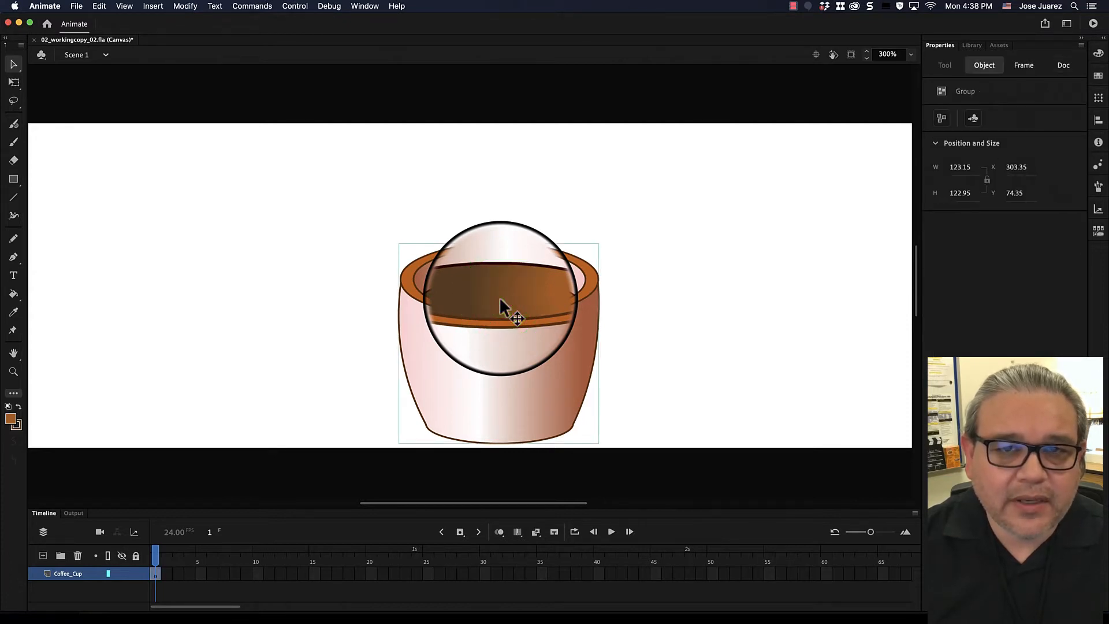
double_click(500, 301)
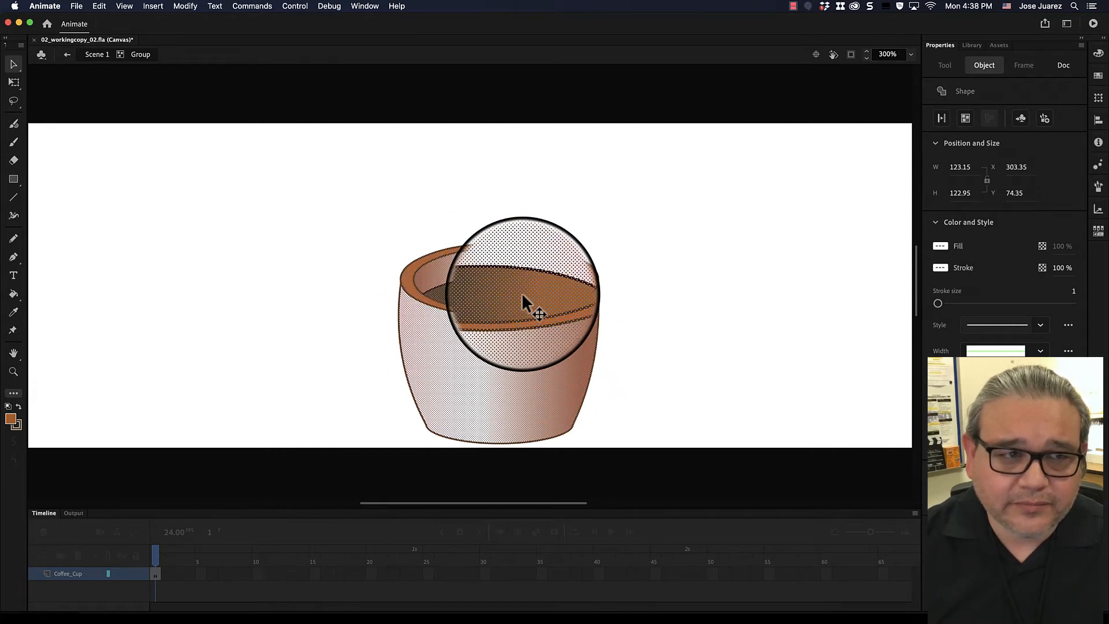
left_click(112, 64)
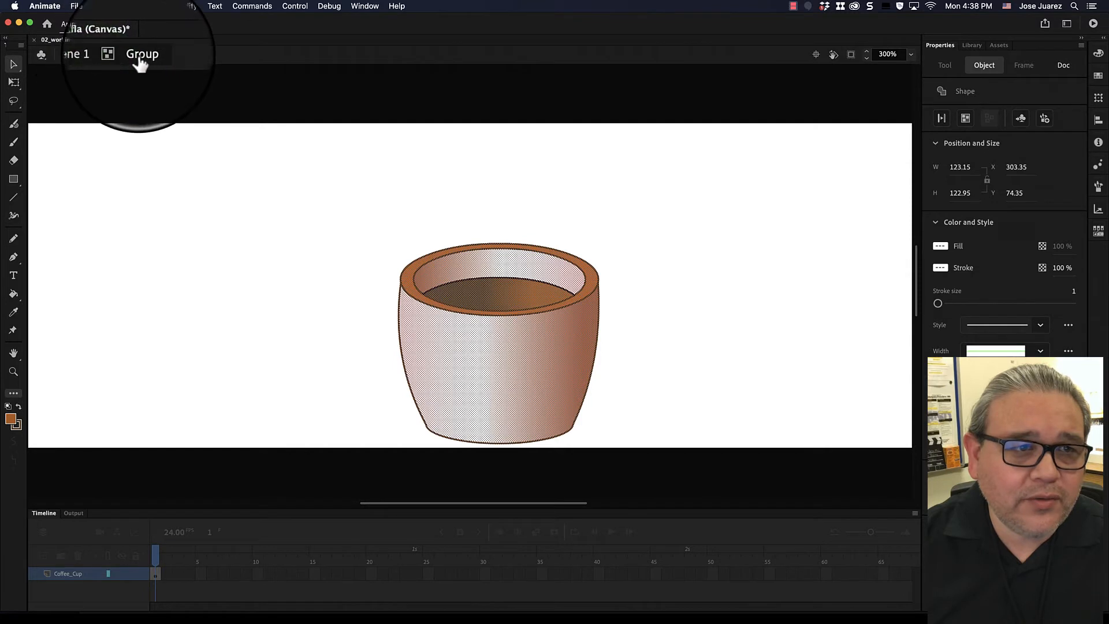
Examine which fills and outlines of the cup can be selected separately inside the group, including the coffee surface and the rim
left_click(417, 294)
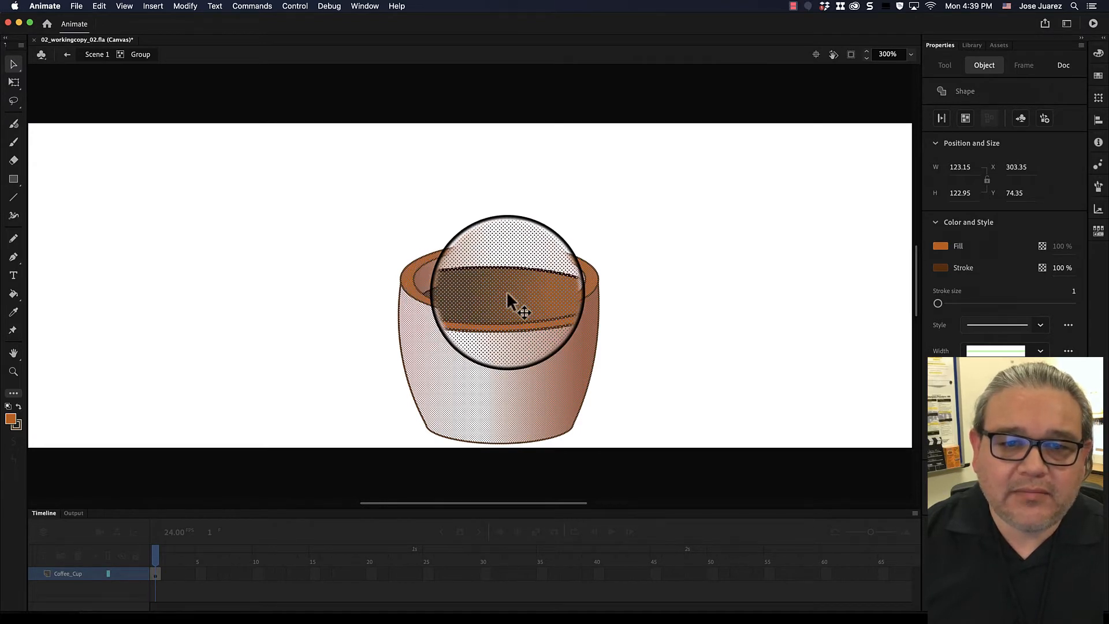
left_click(595, 193)
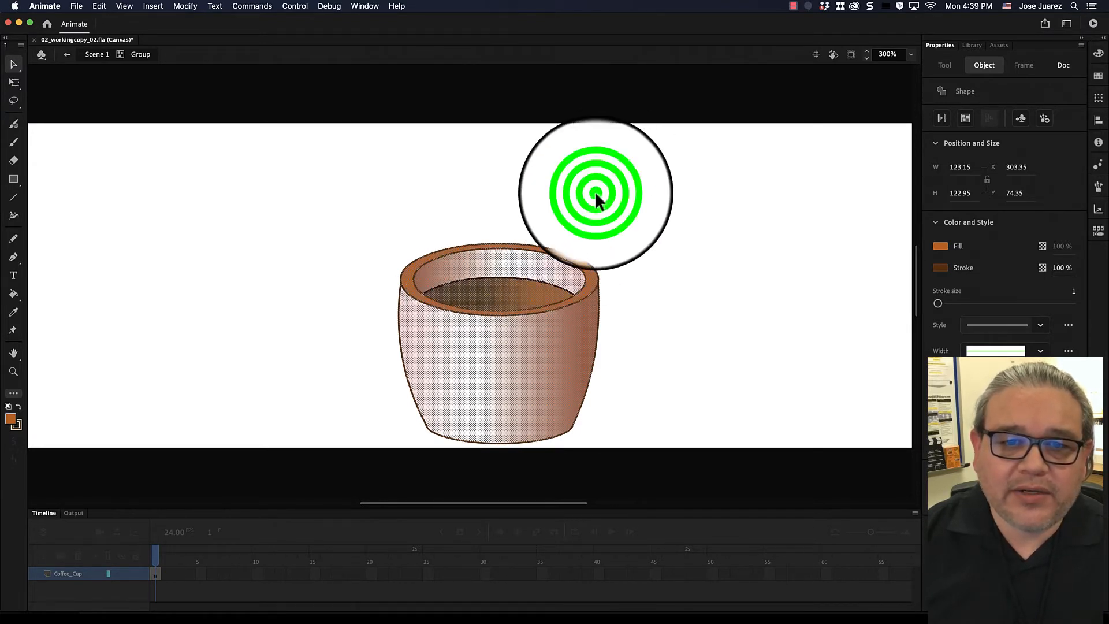
left_click(517, 286)
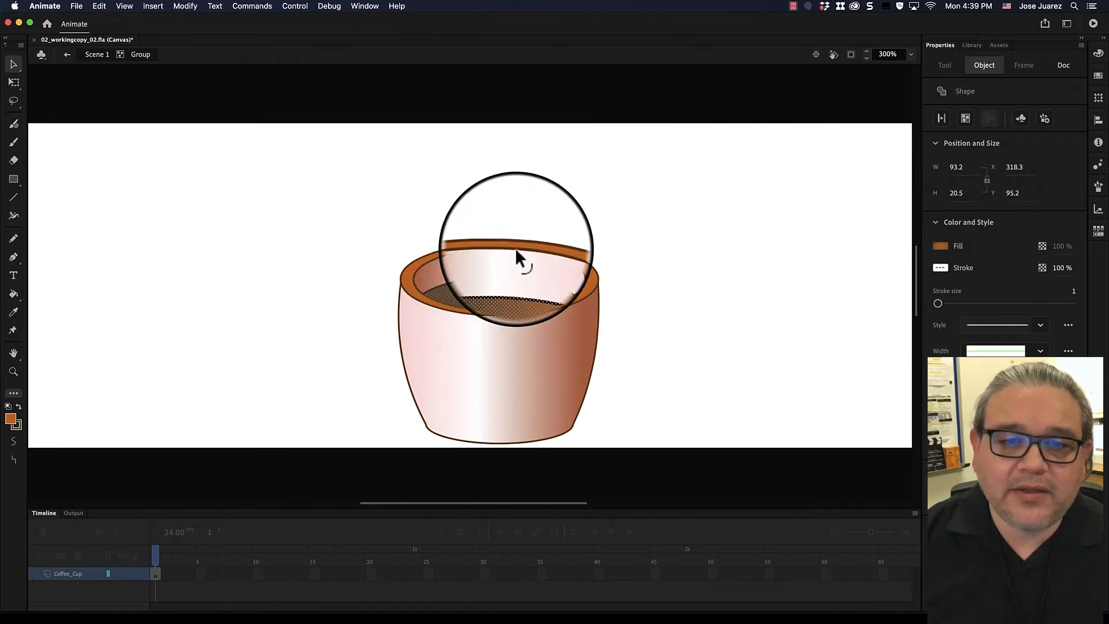
left_click(584, 206)
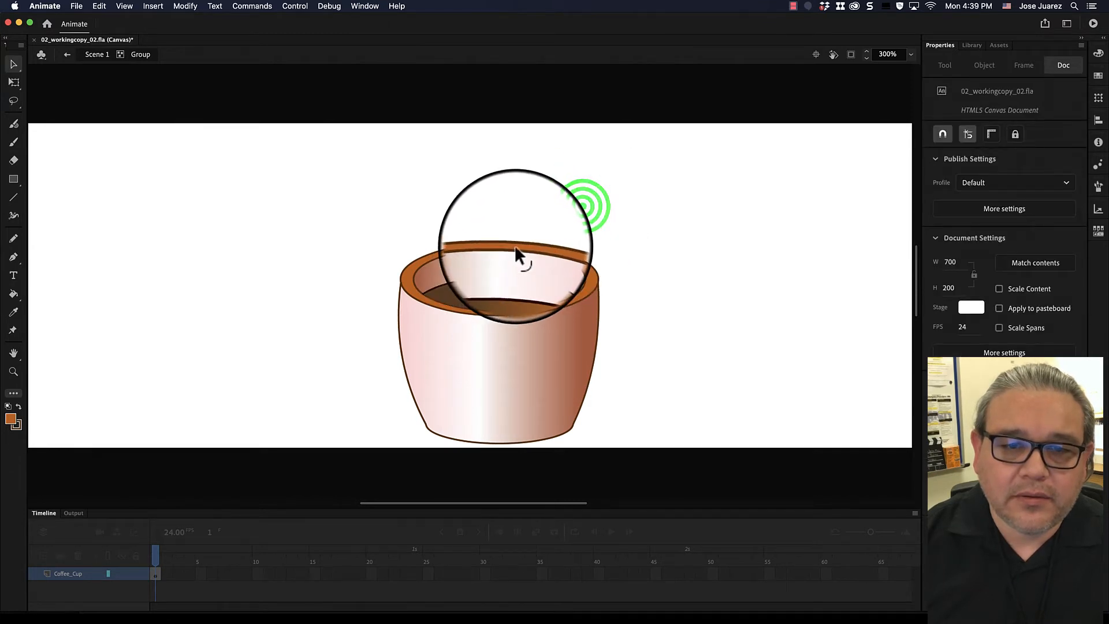
left_click(516, 248)
left_click(626, 181)
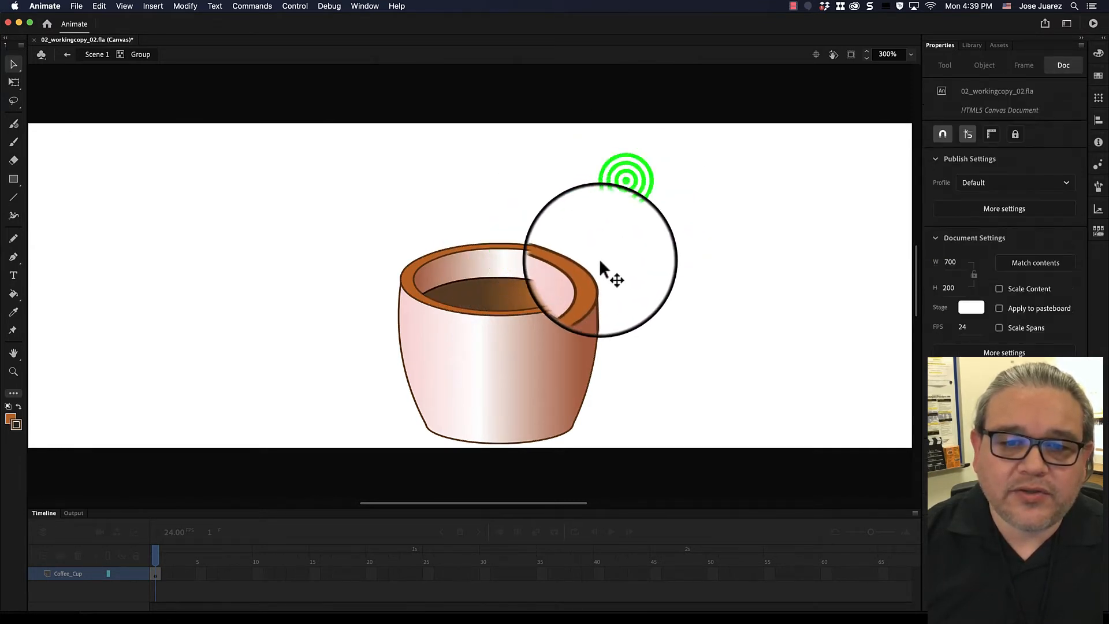
left_click(588, 272)
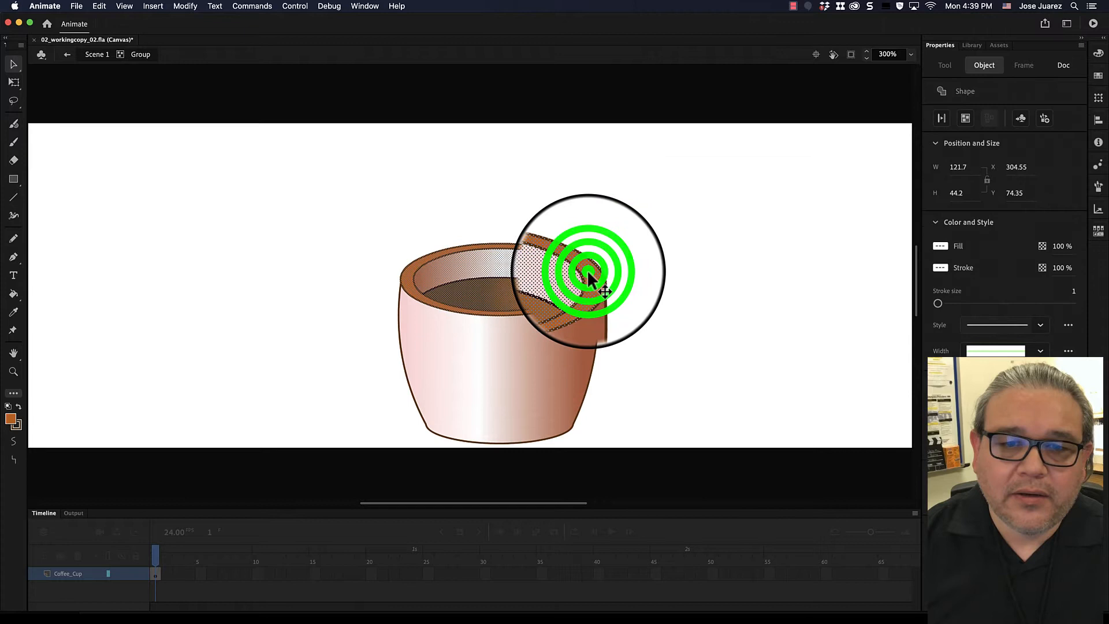
left_click(622, 248)
left_click(591, 269)
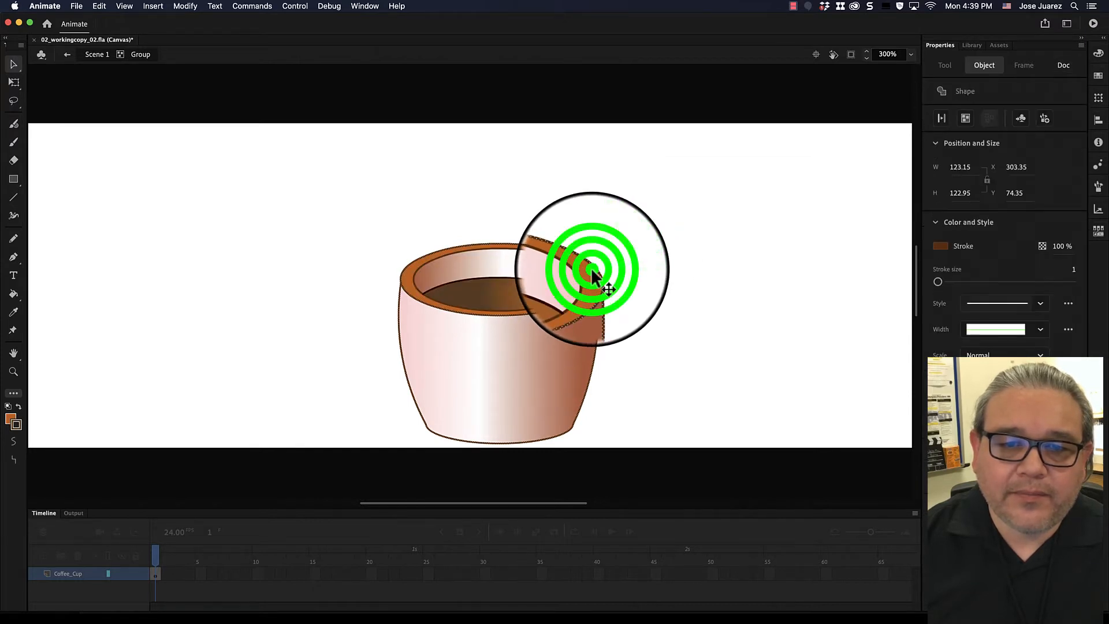
Examine the cup's rim outline, rim fill and inner edge as separate shapes inside the group, leaving nothing selected
left_click(622, 254)
left_click(594, 278)
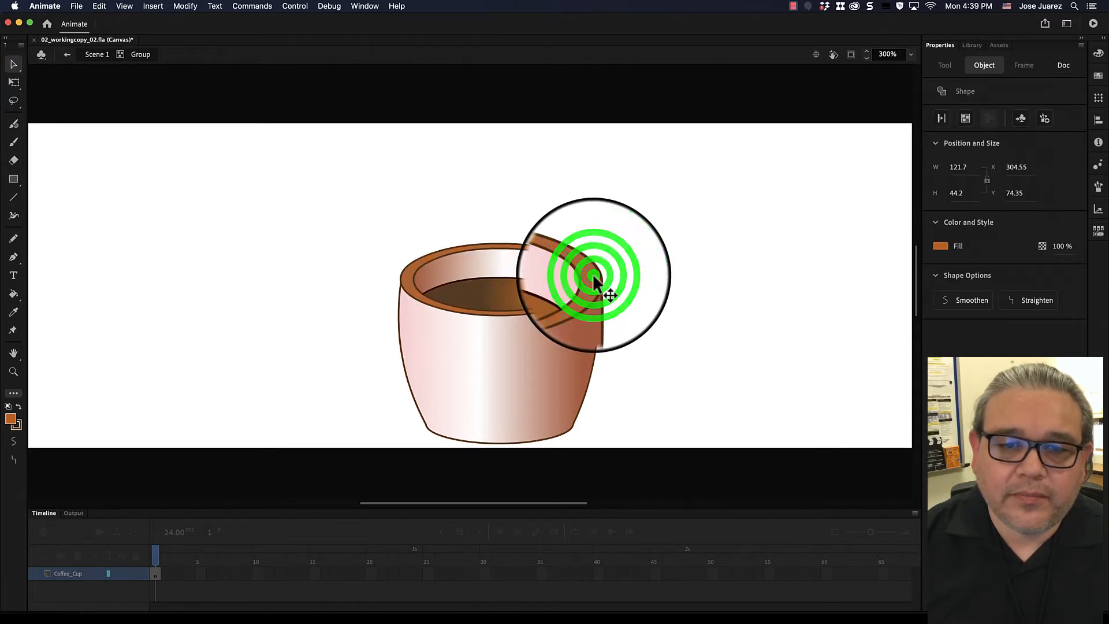
left_click(623, 196)
left_click(554, 261)
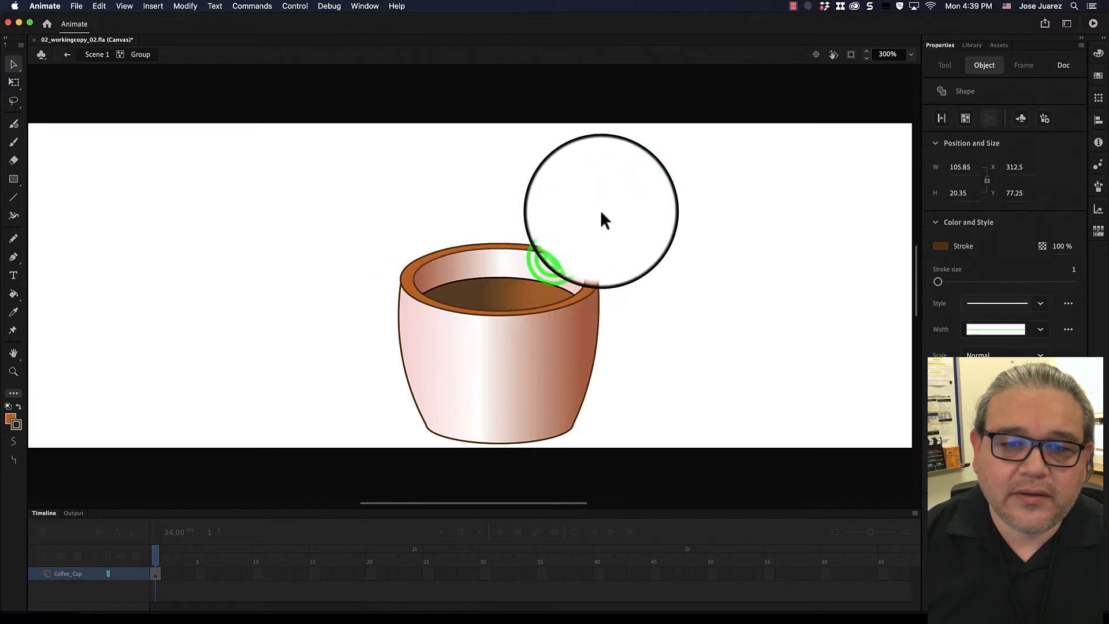
left_click(601, 208)
left_click(543, 265)
left_click(622, 234)
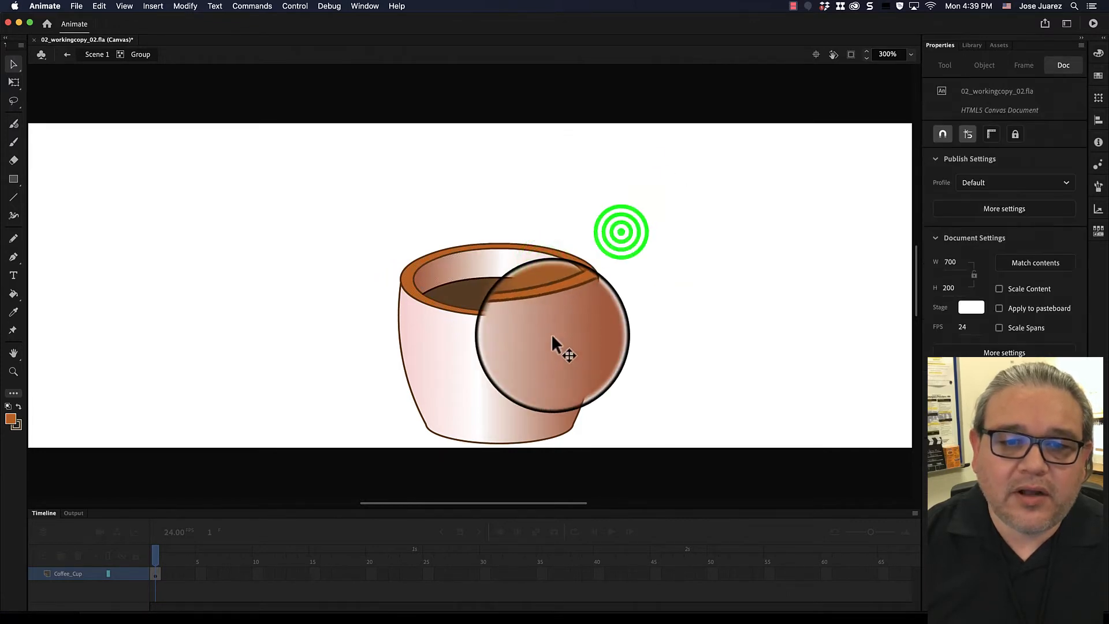
left_click(552, 332)
left_click(614, 220)
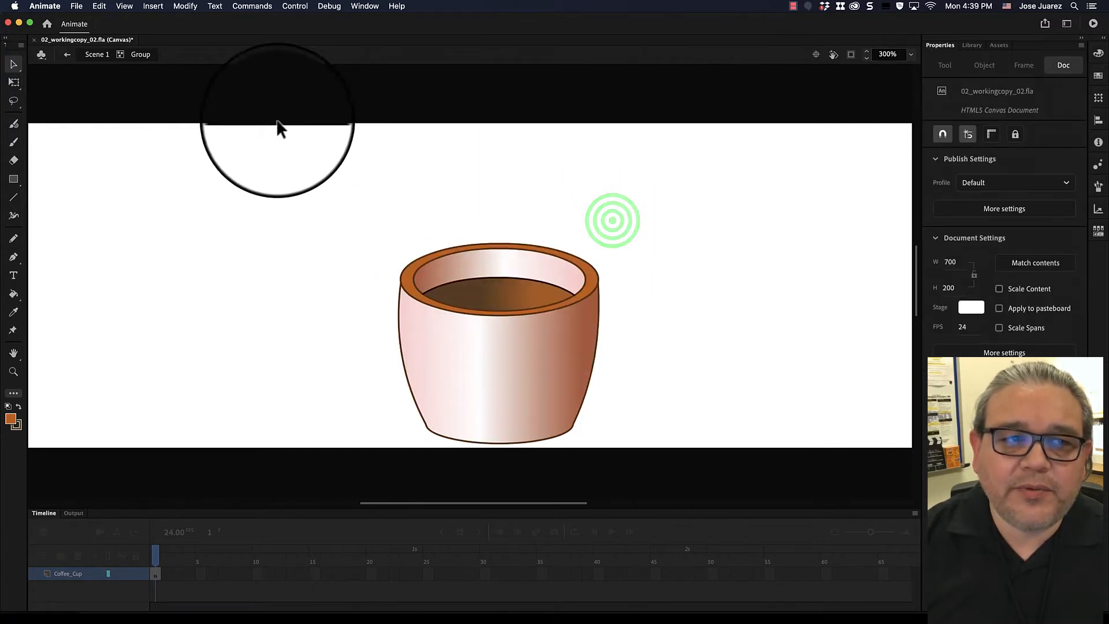
left_click(110, 76)
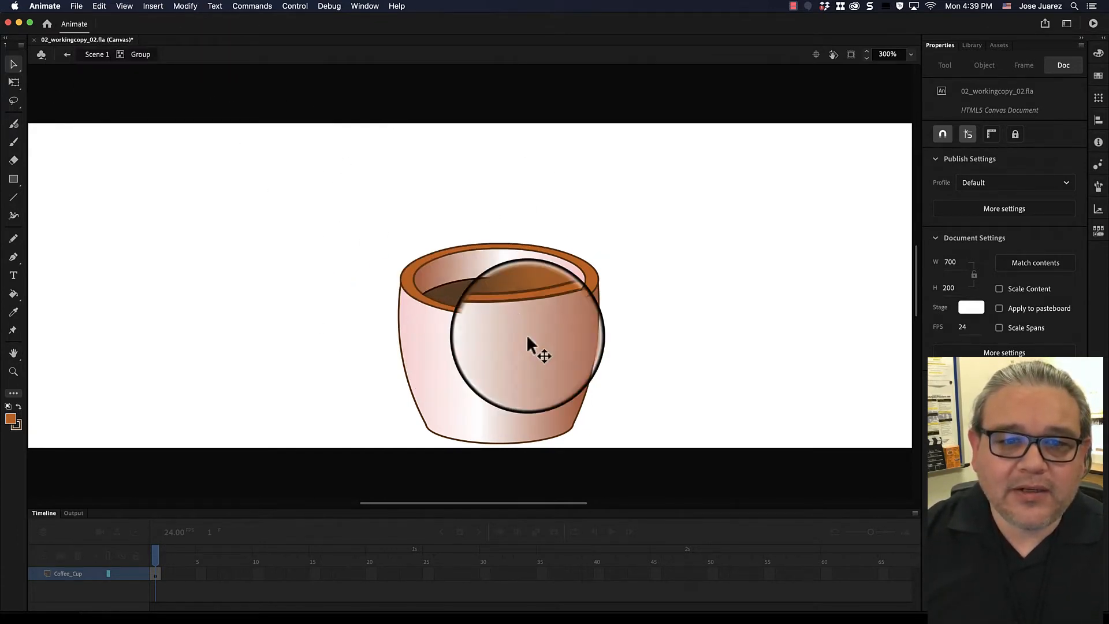
Return to Scene 1, move the whole cup group to about X 297 and Y 75 on the stage, and deselect it
left_click(66, 56)
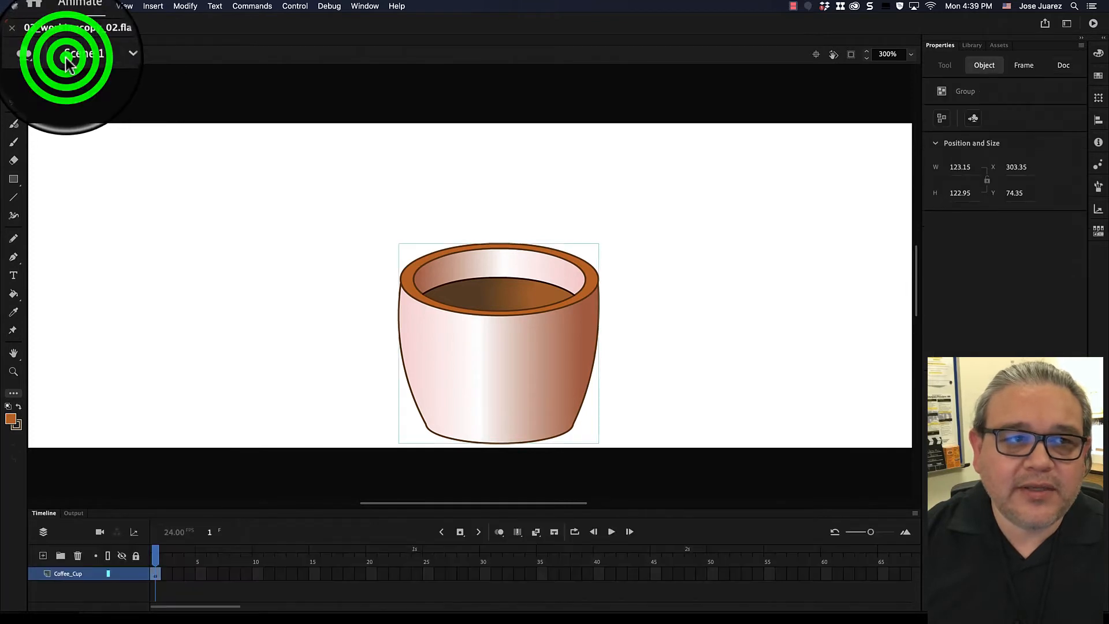
left_click(80, 68)
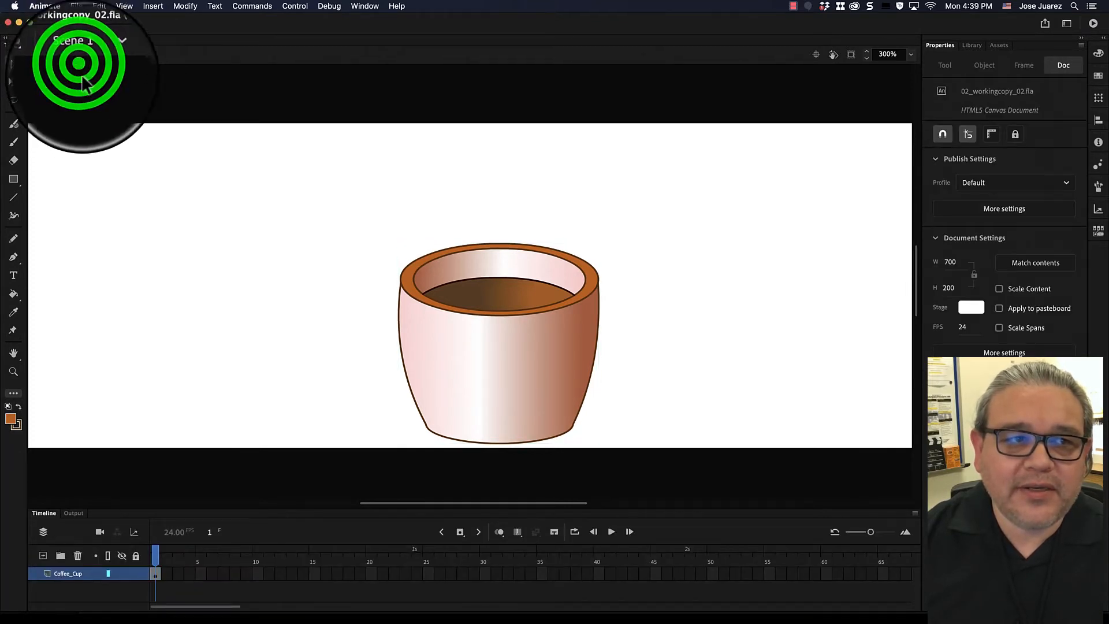
left_click_drag(483, 304, 651, 255)
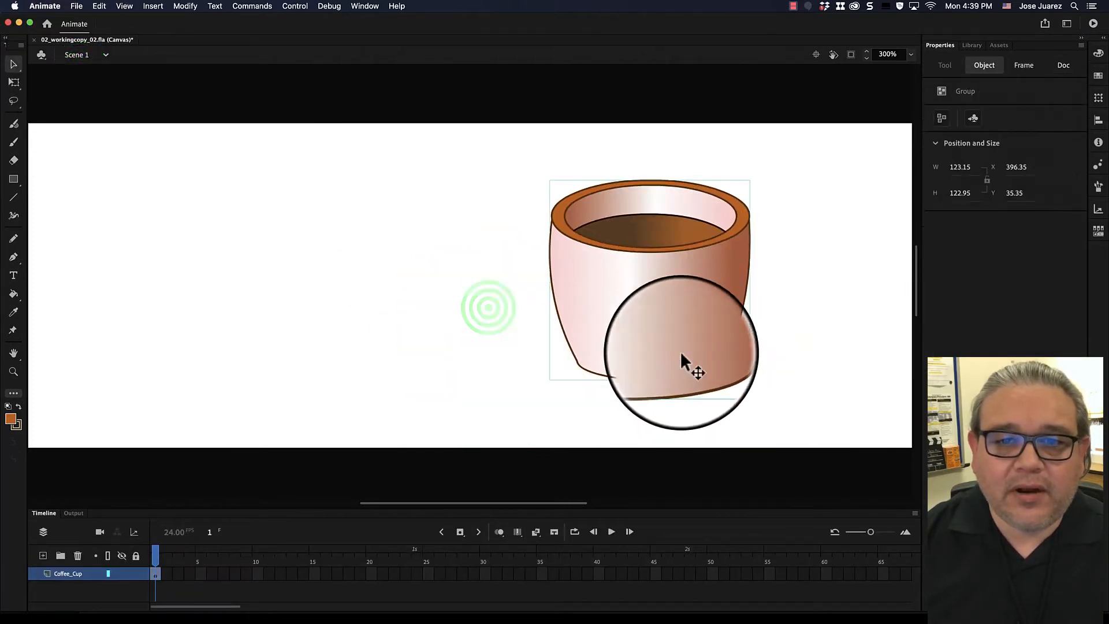
left_click_drag(594, 310, 507, 335)
left_click(76, 69)
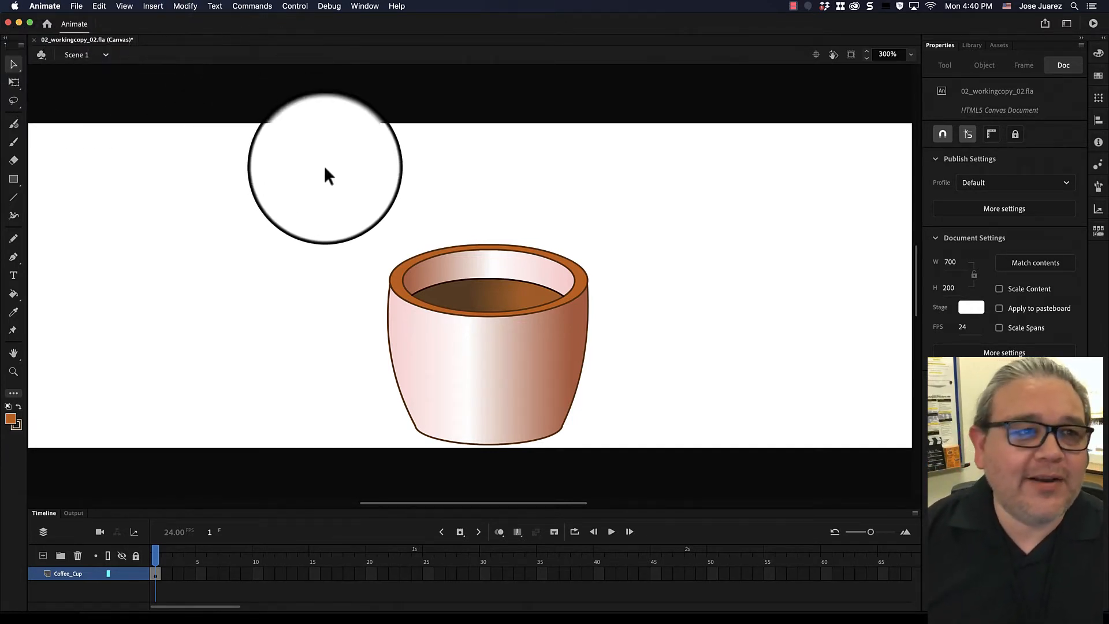
Reopen the cup group, examine the separate fills of the coffee surface, rim and cup body, and return to Scene 1 with nothing selected
double_click(478, 331)
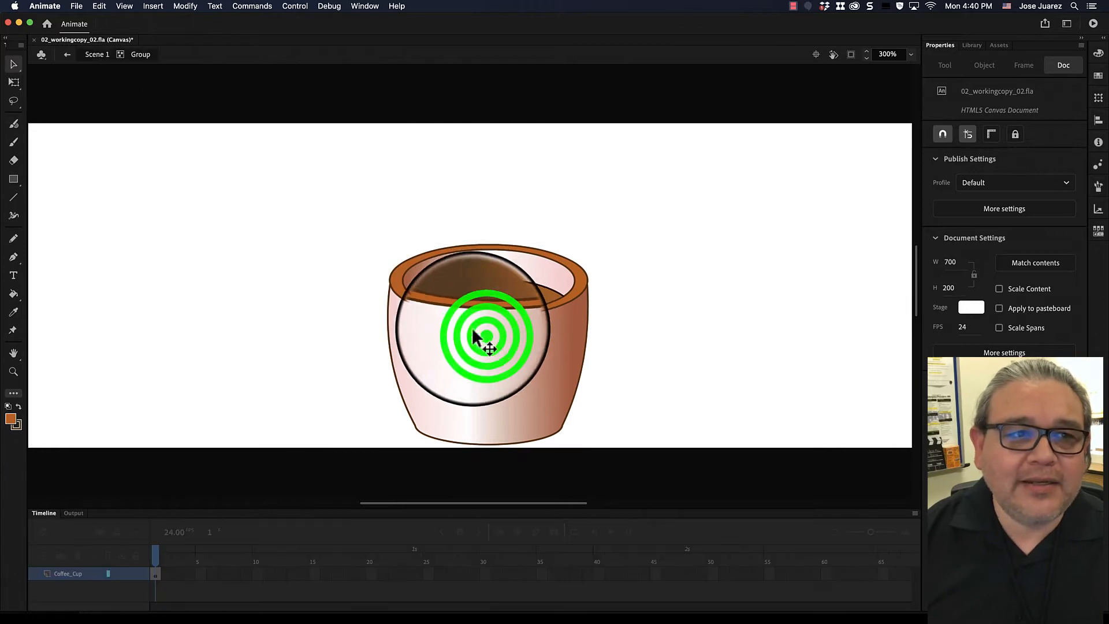
left_click(129, 70)
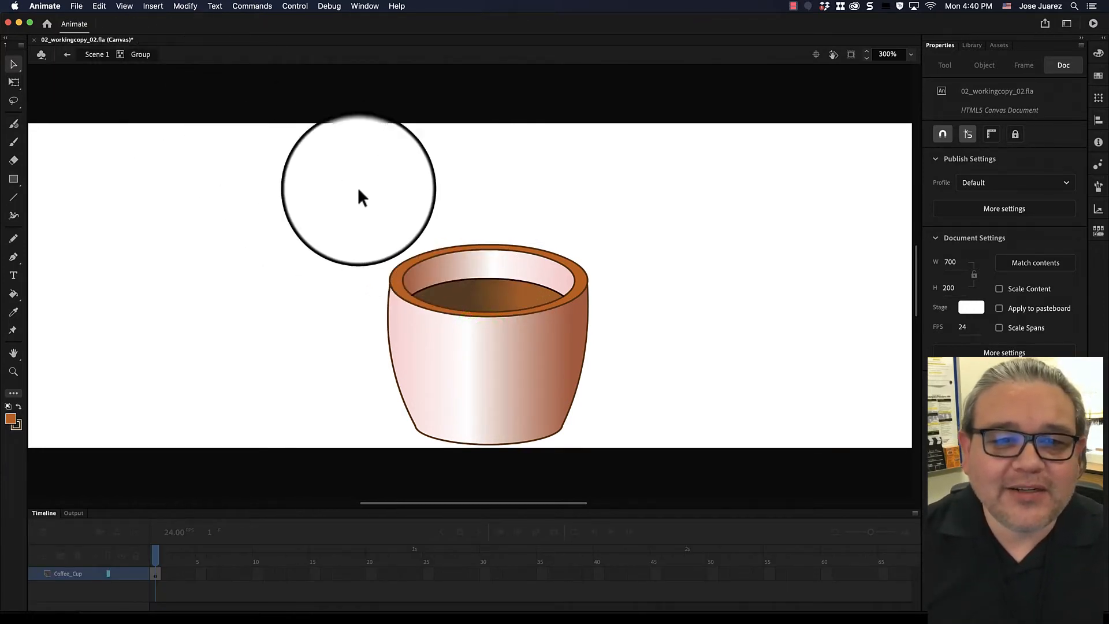
left_click(467, 267)
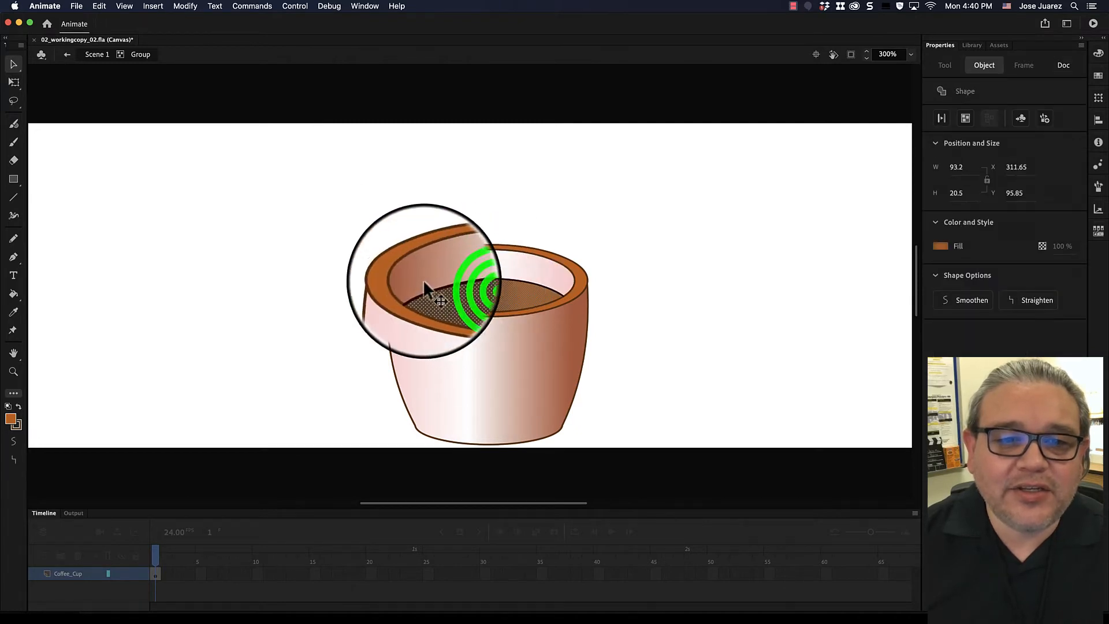
left_click(398, 282)
left_click(422, 375)
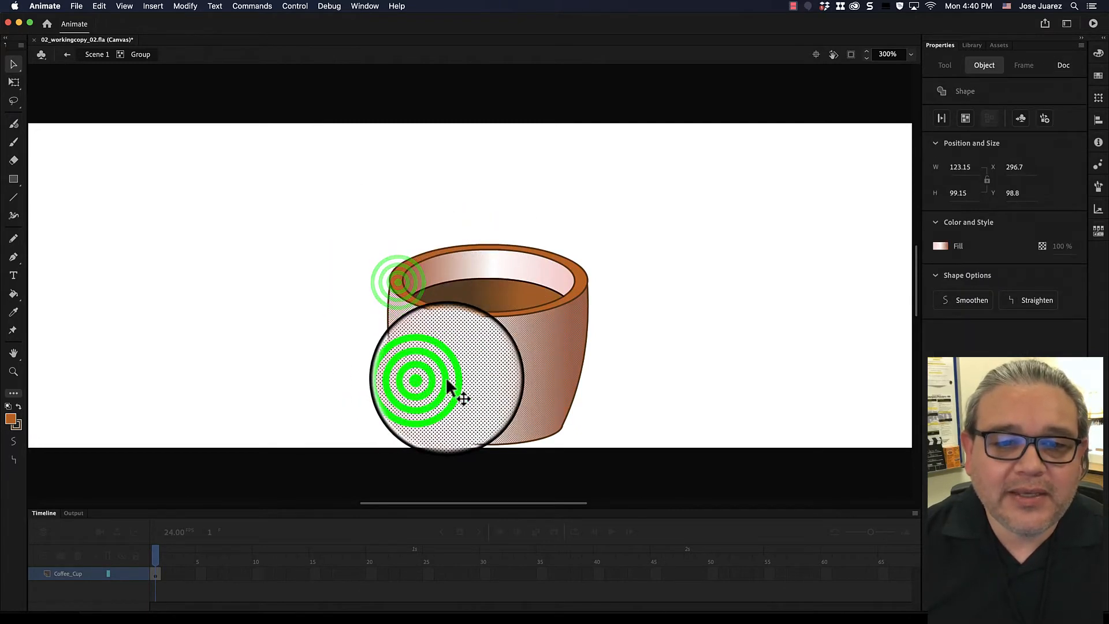
left_click(657, 322)
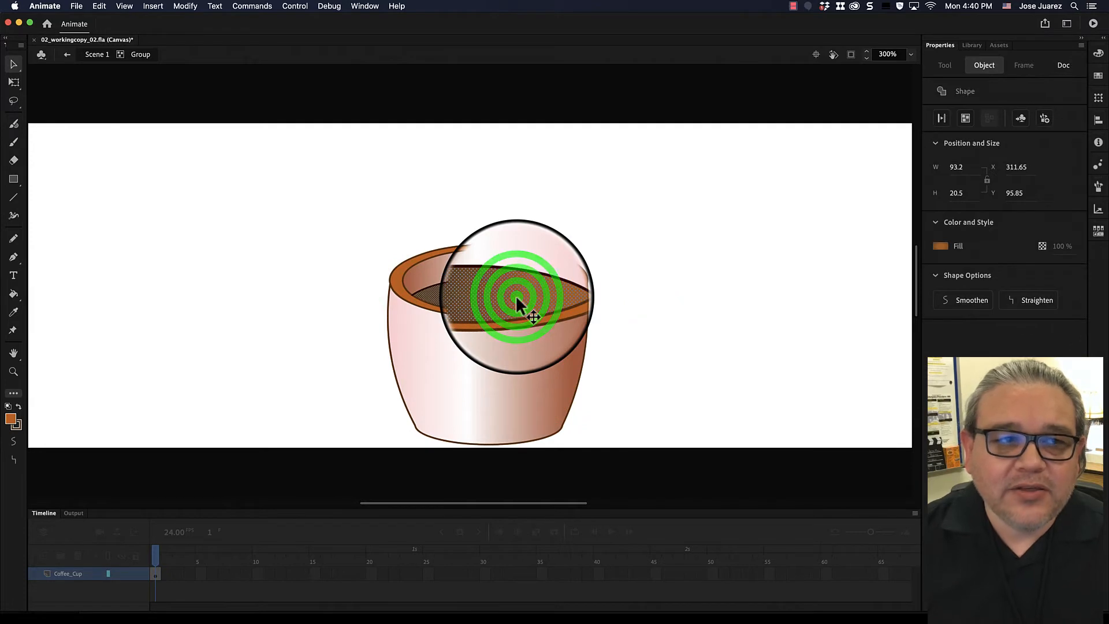
left_click(67, 54)
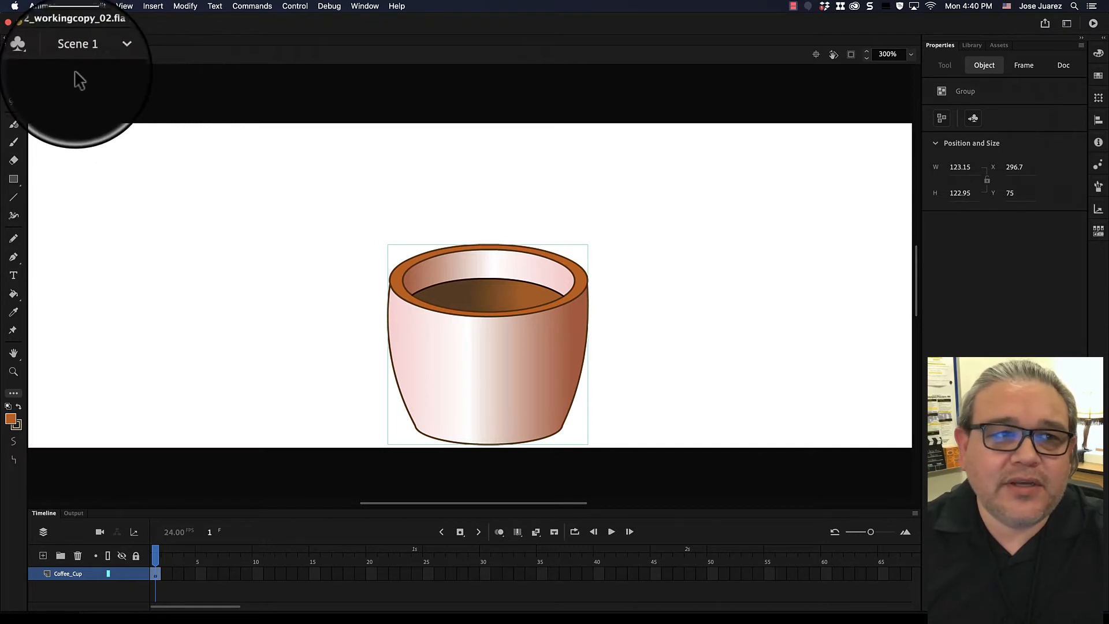
left_click(78, 76)
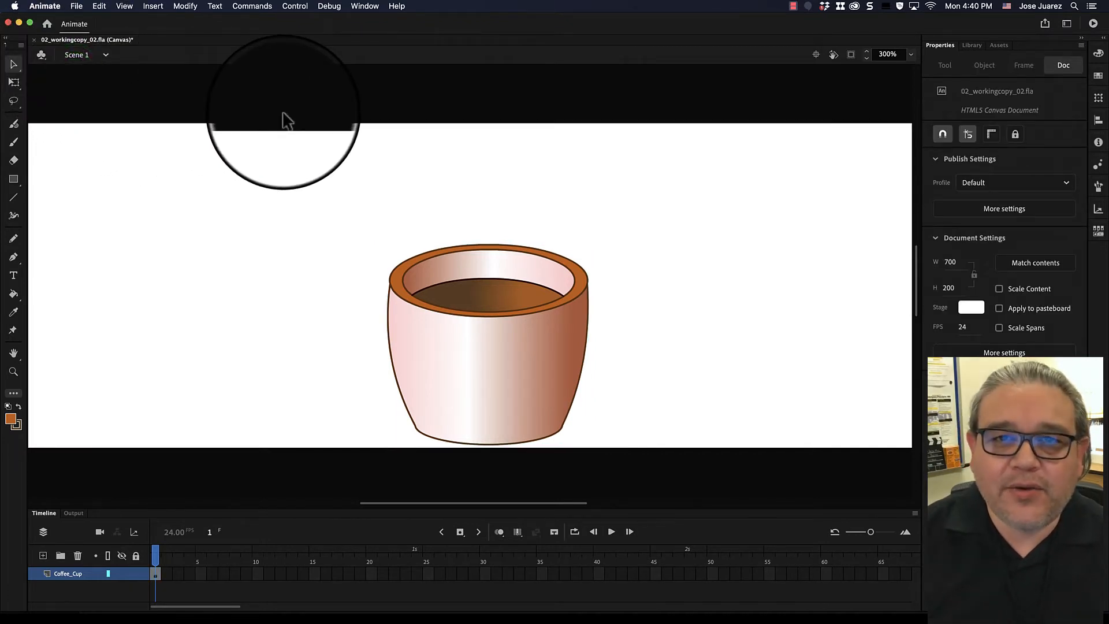
Check the switch between Scene 1 and the cup group's editing mode twice, finishing in Scene 1 with the cup deselected
left_click(484, 327)
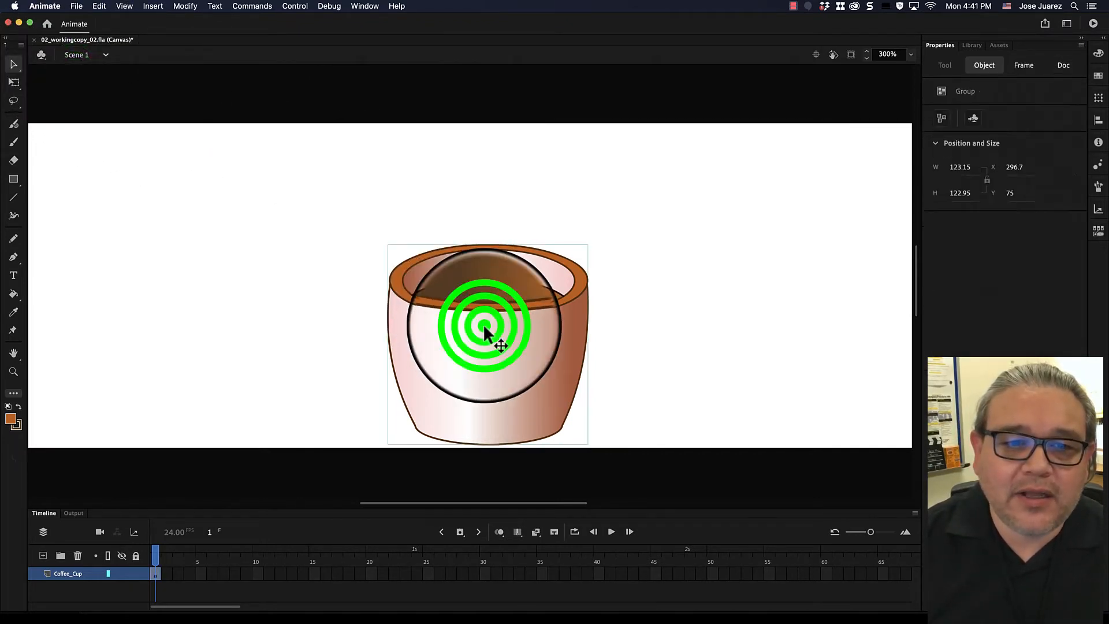
double_click(483, 325)
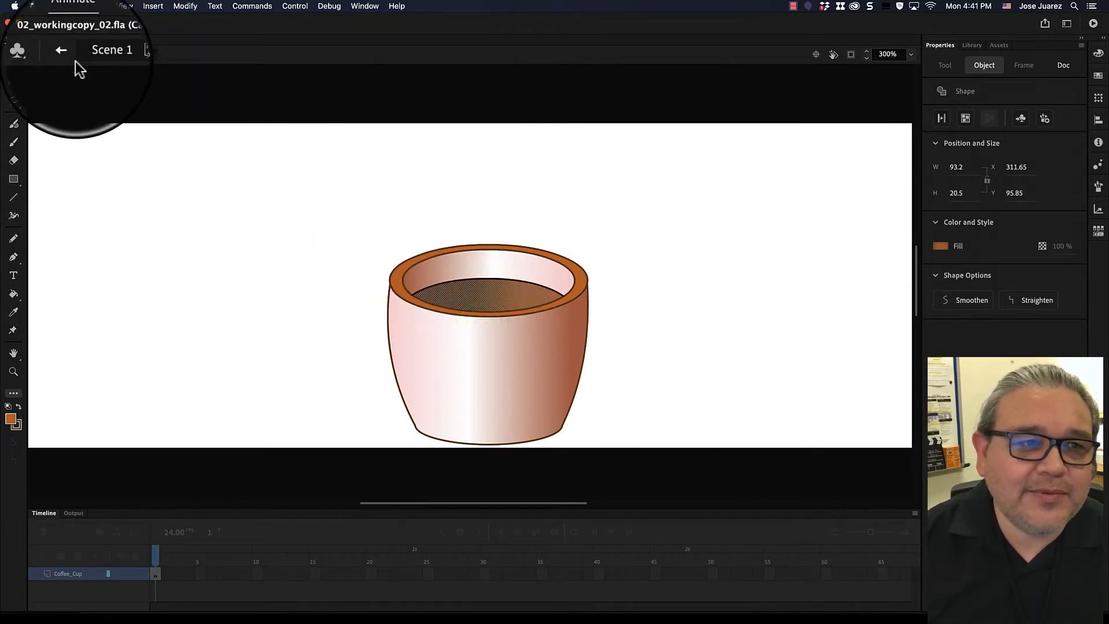
left_click(64, 51)
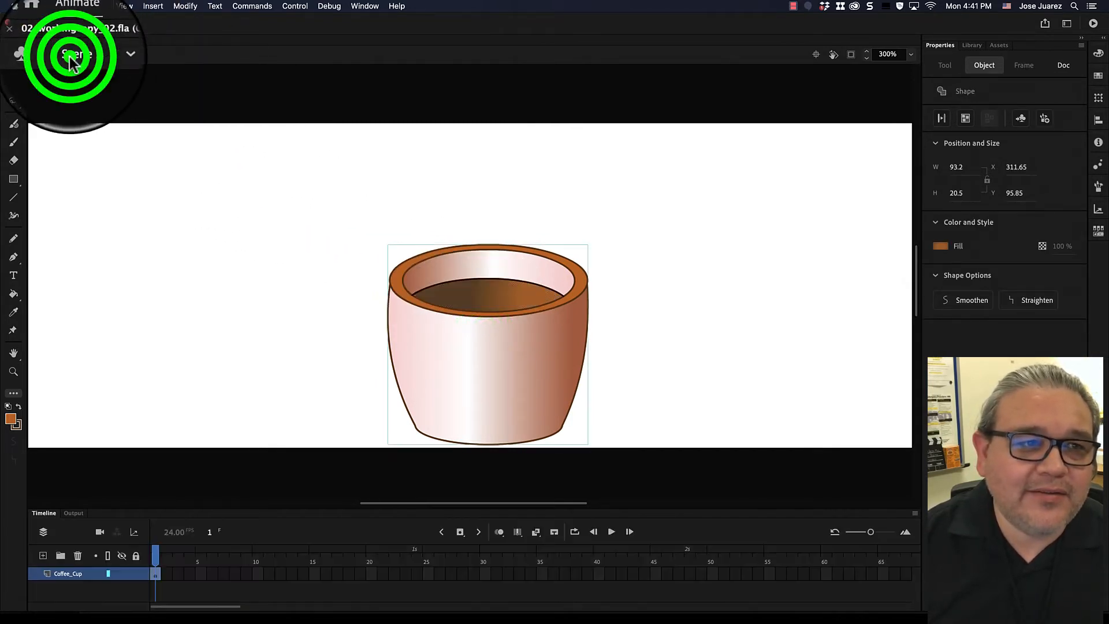
left_click(148, 88)
double_click(427, 330)
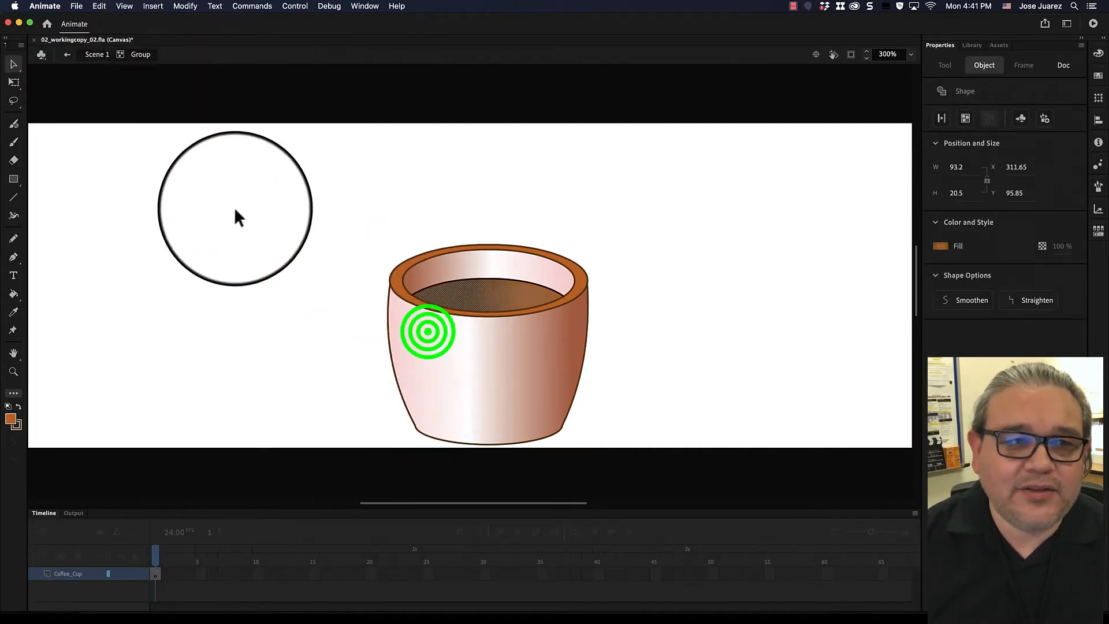
left_click(67, 58)
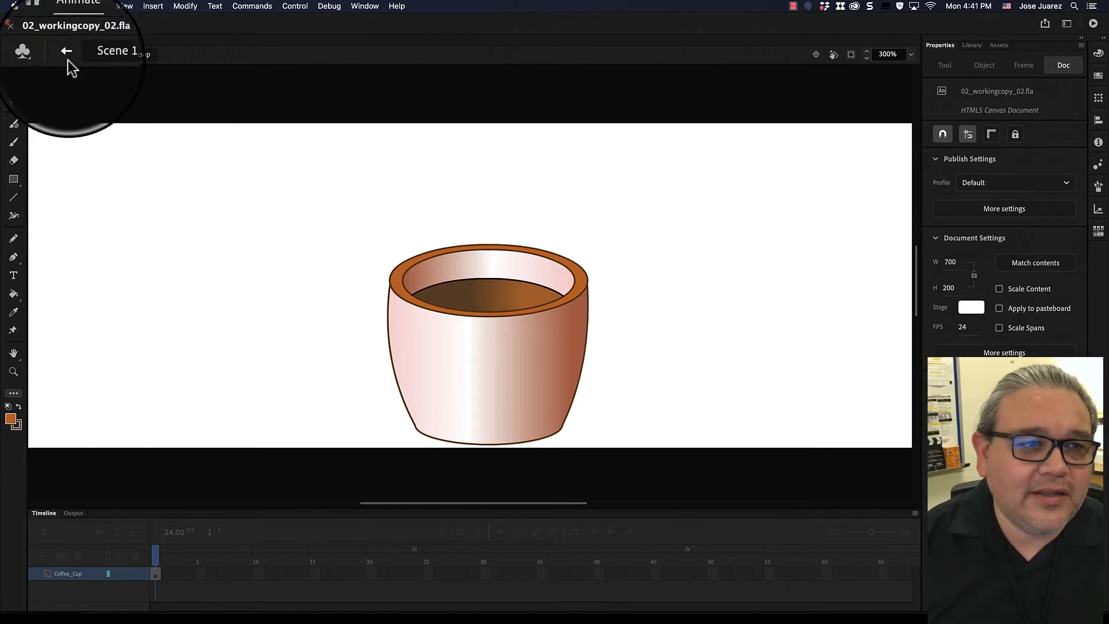
left_click(67, 60)
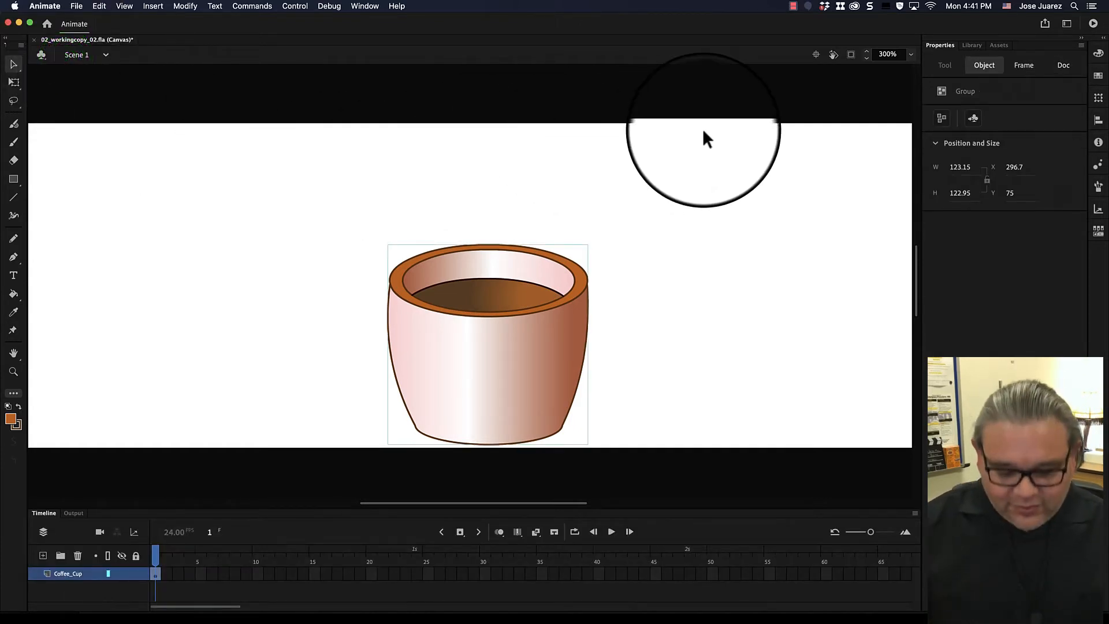
left_click(749, 104)
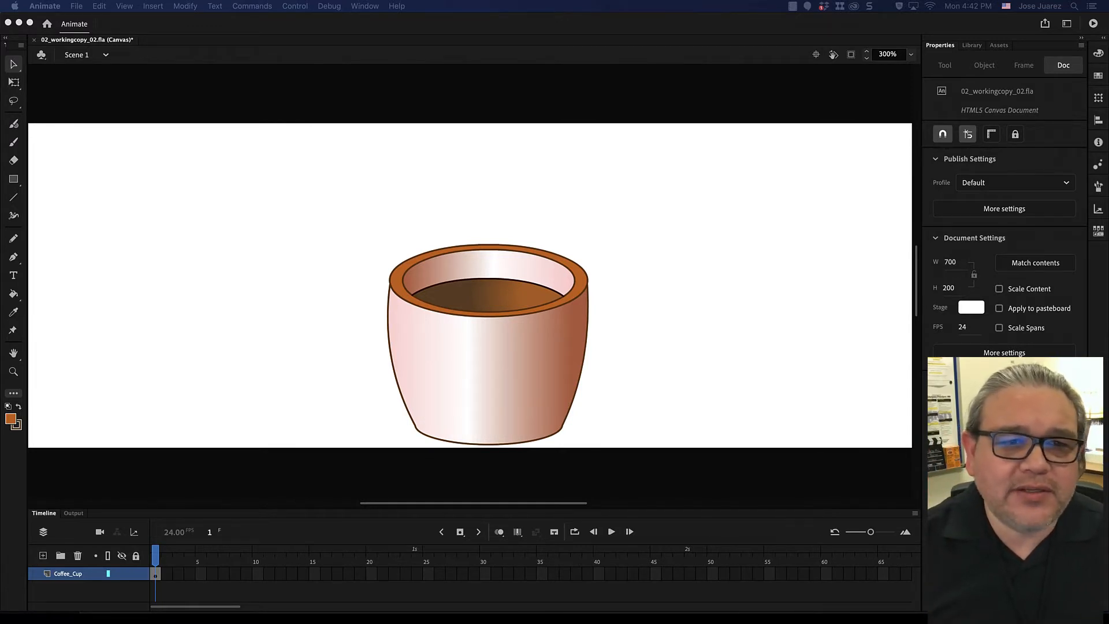
Centre the stage in the document window
scroll(124, 339, "down", 2)
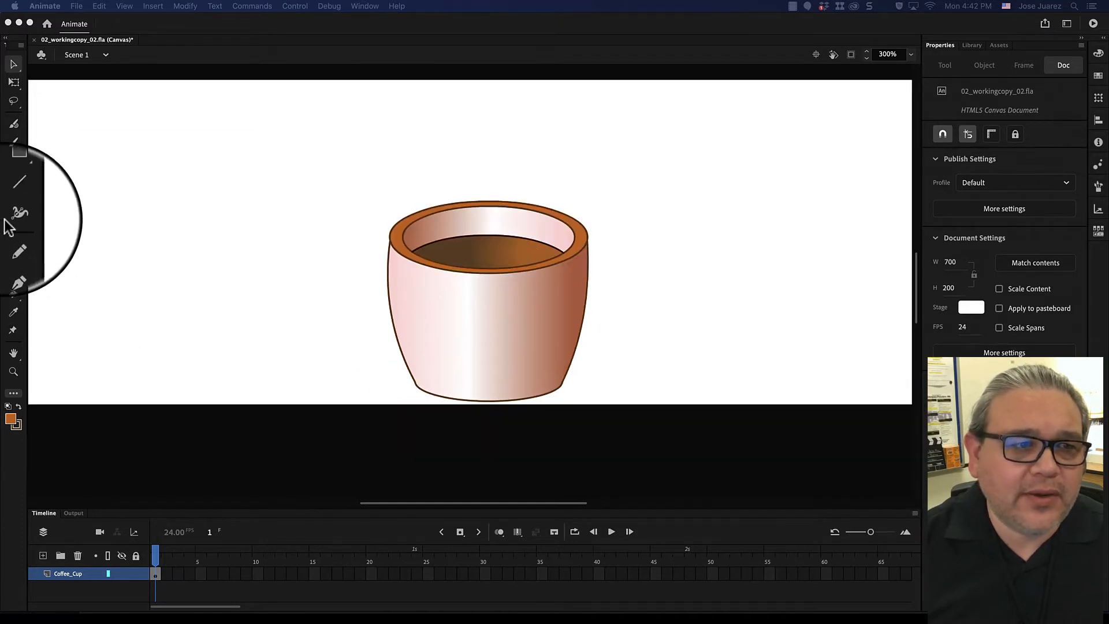
left_click(15, 184)
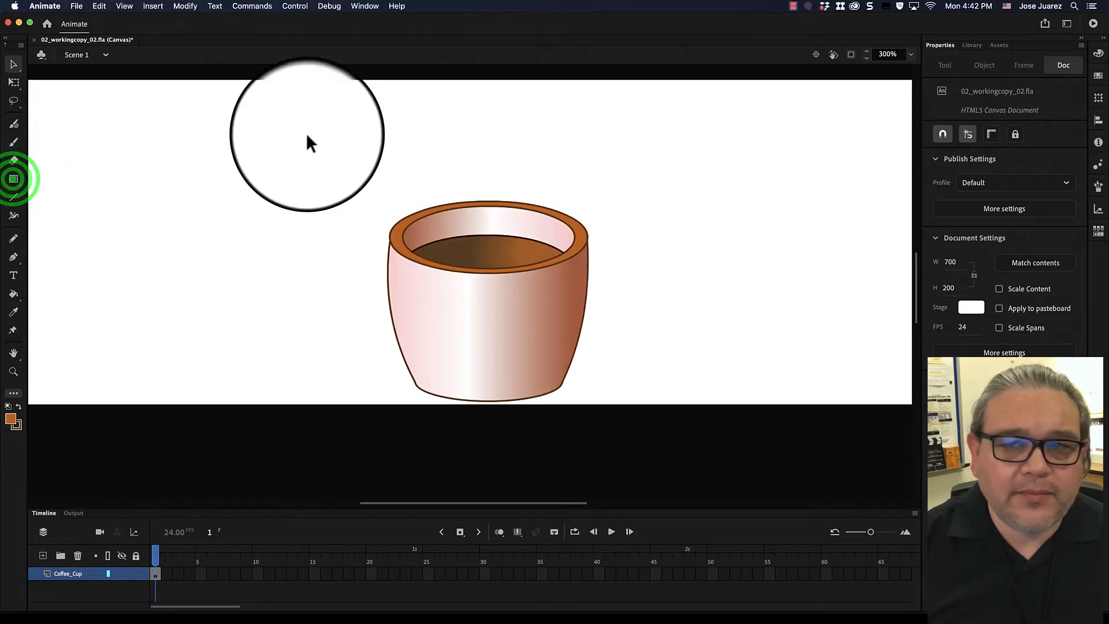
left_click(816, 53)
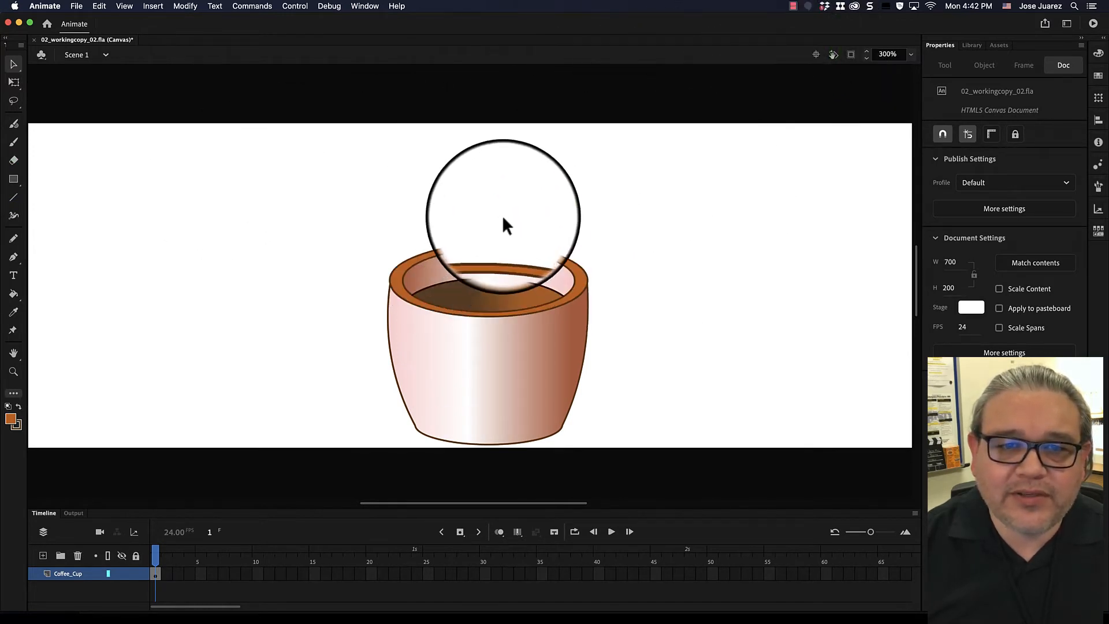
left_click(816, 55)
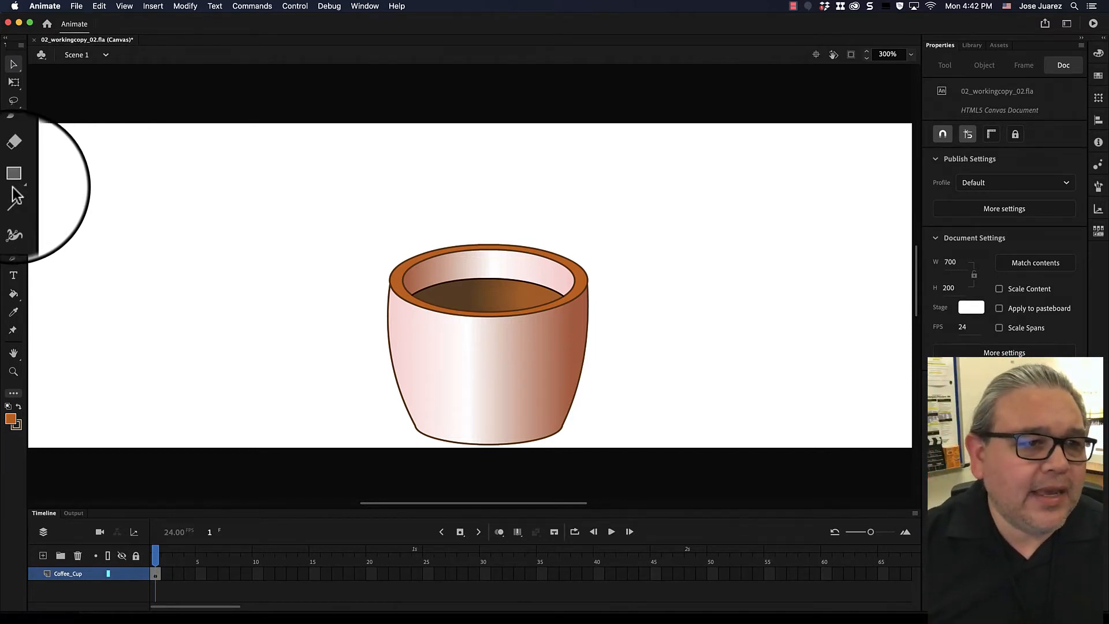
Review the shape tools grouped with the Rectangle tool, including Oval and PolyStar, and activate the Pencil tool
left_click_drag(14, 188, 53, 214)
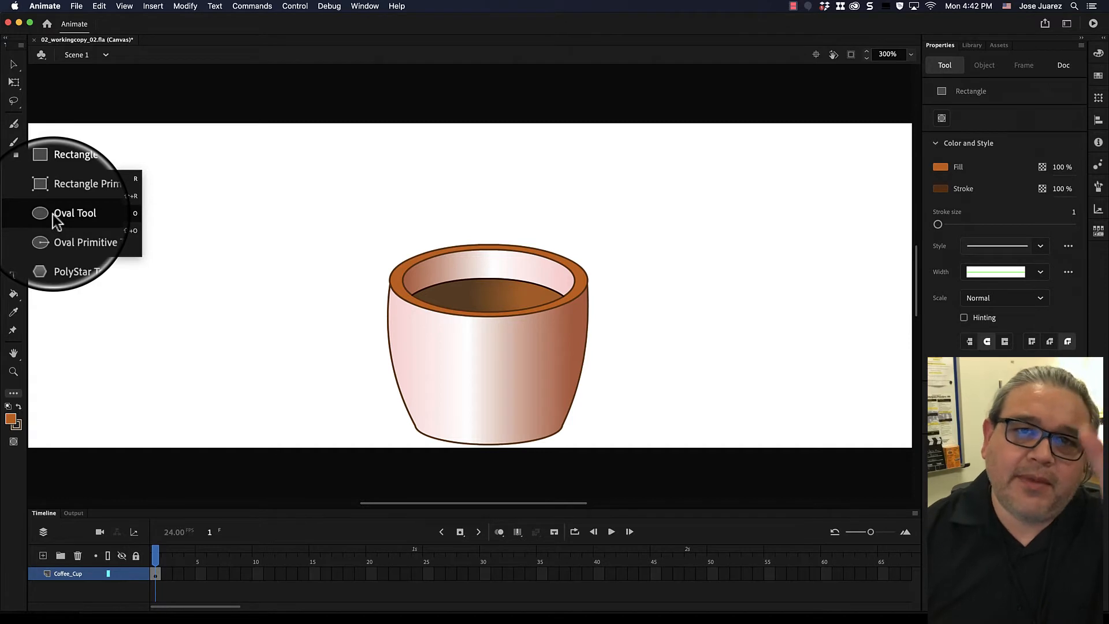
left_click_drag(53, 214, 86, 188)
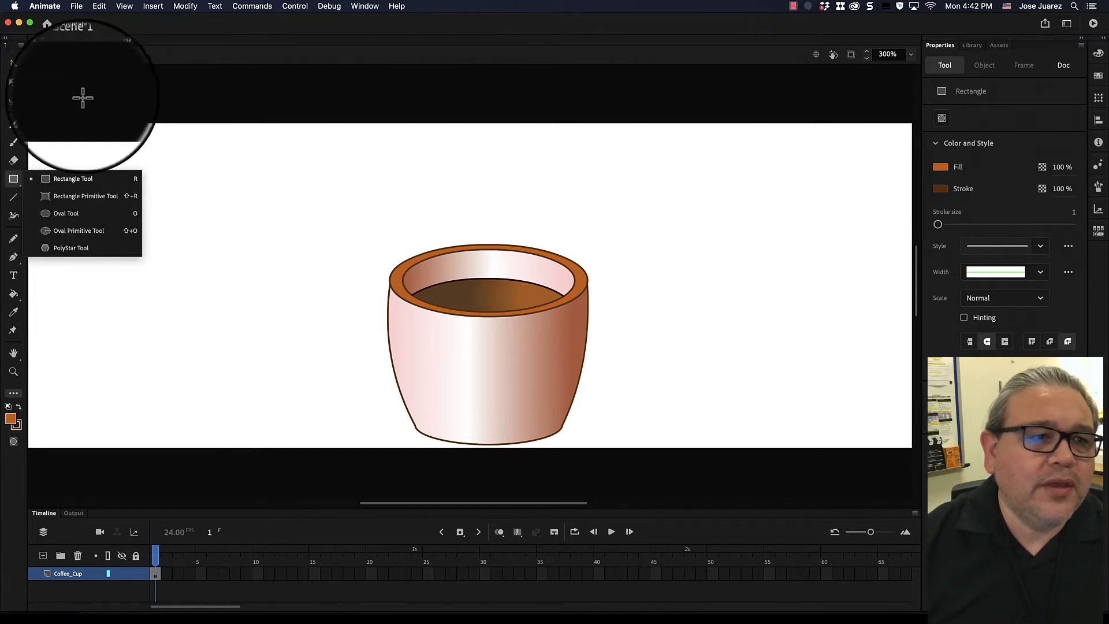
left_click(13, 181)
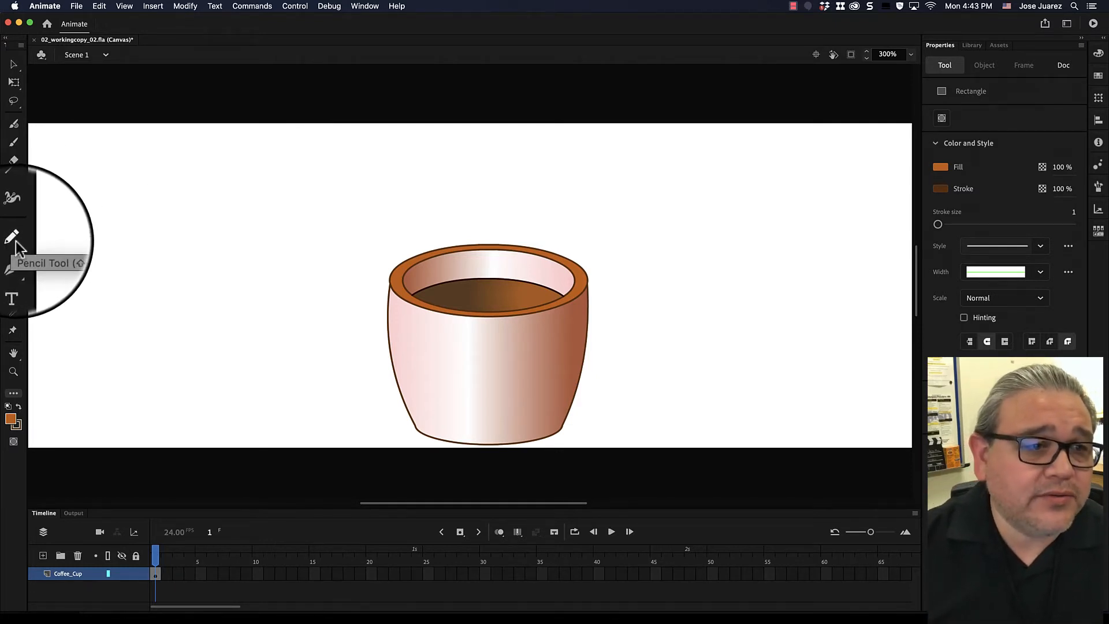
left_click(16, 246)
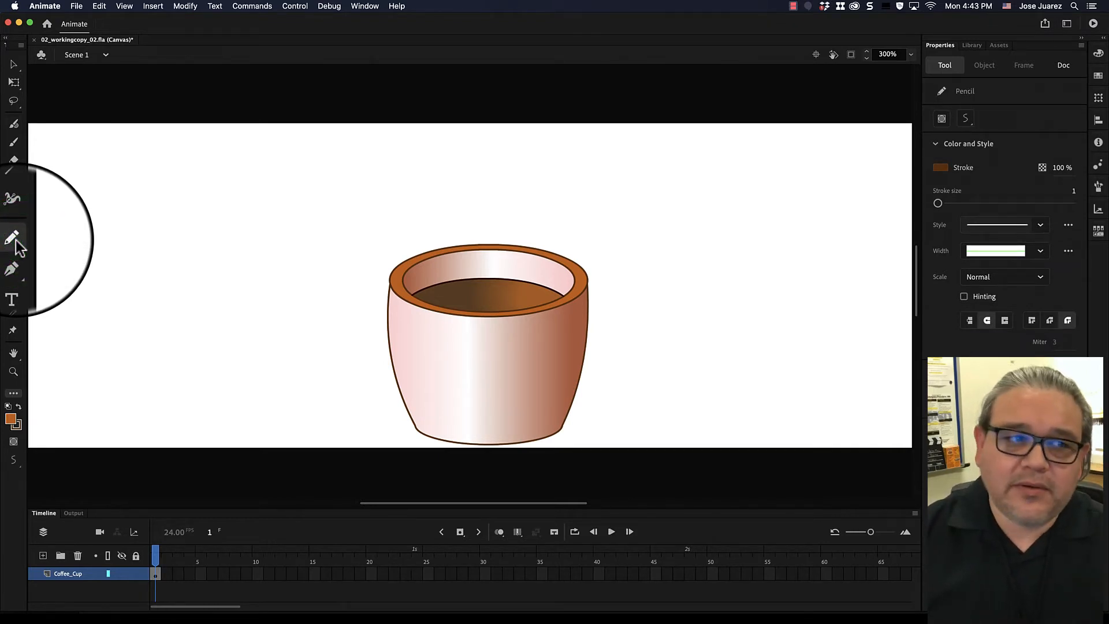
Customize the toolbar by removing the Pencil tool and putting it back in its original place, and finish the toolbar editing
left_click(14, 396)
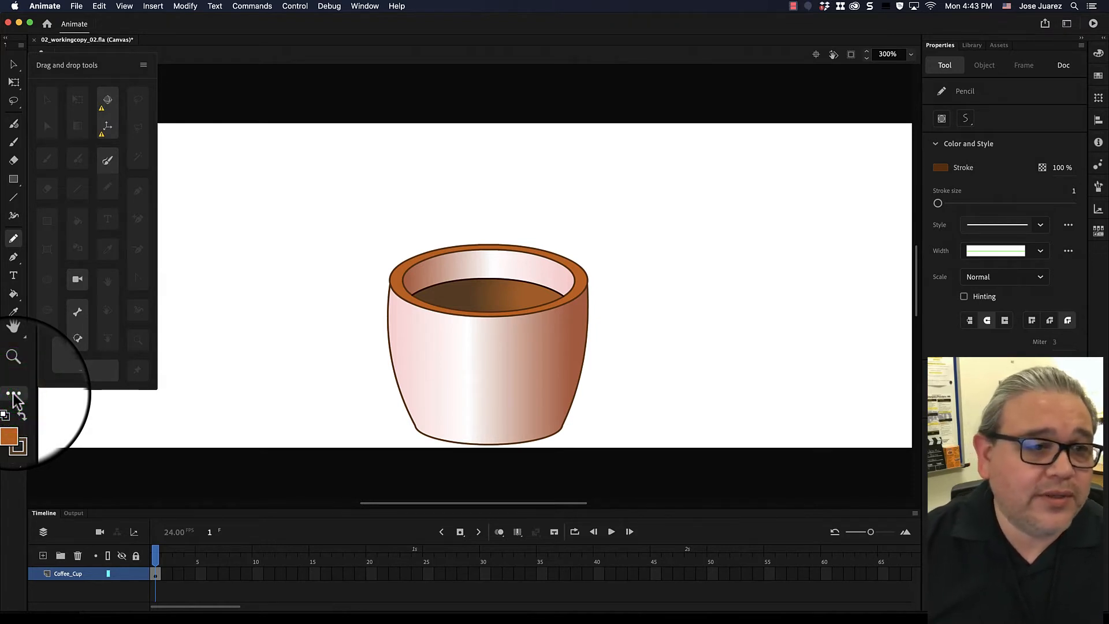
mouse_move(14, 238)
left_mouse_down()
mouse_move(102, 258)
mouse_move(112, 245)
left_mouse_up()
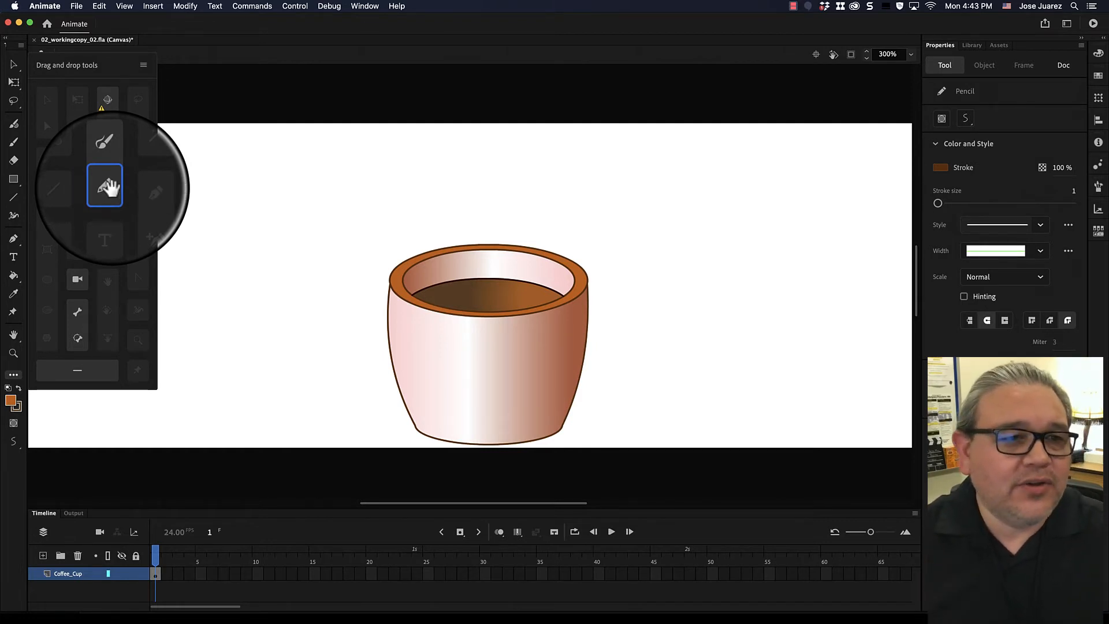
mouse_move(110, 187)
left_mouse_down()
mouse_move(49, 232)
mouse_move(15, 232)
left_mouse_up()
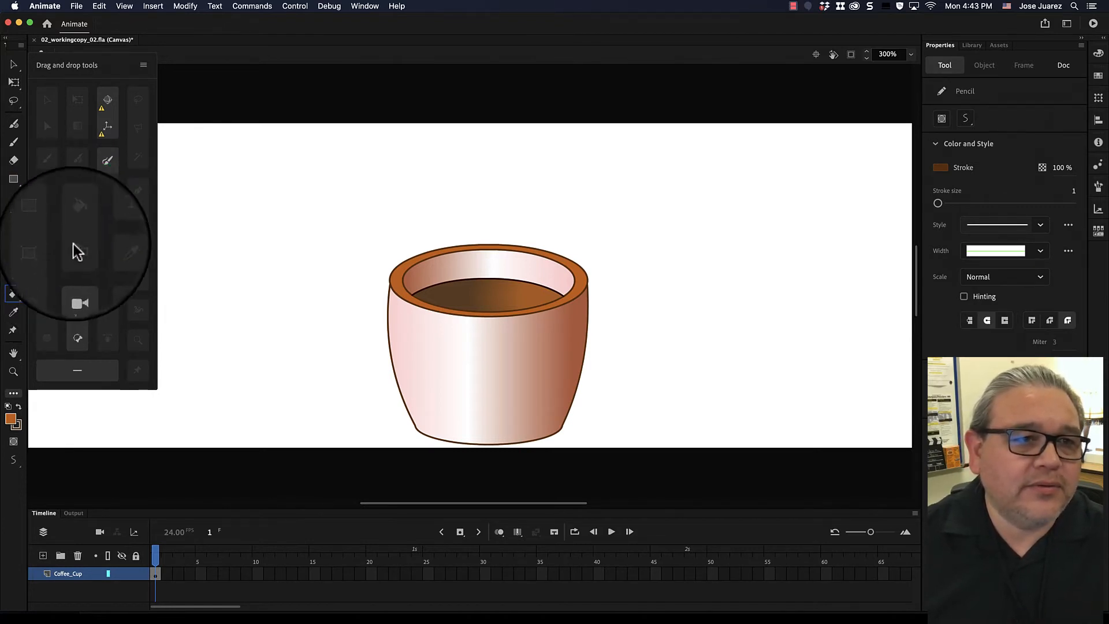
left_click(13, 396)
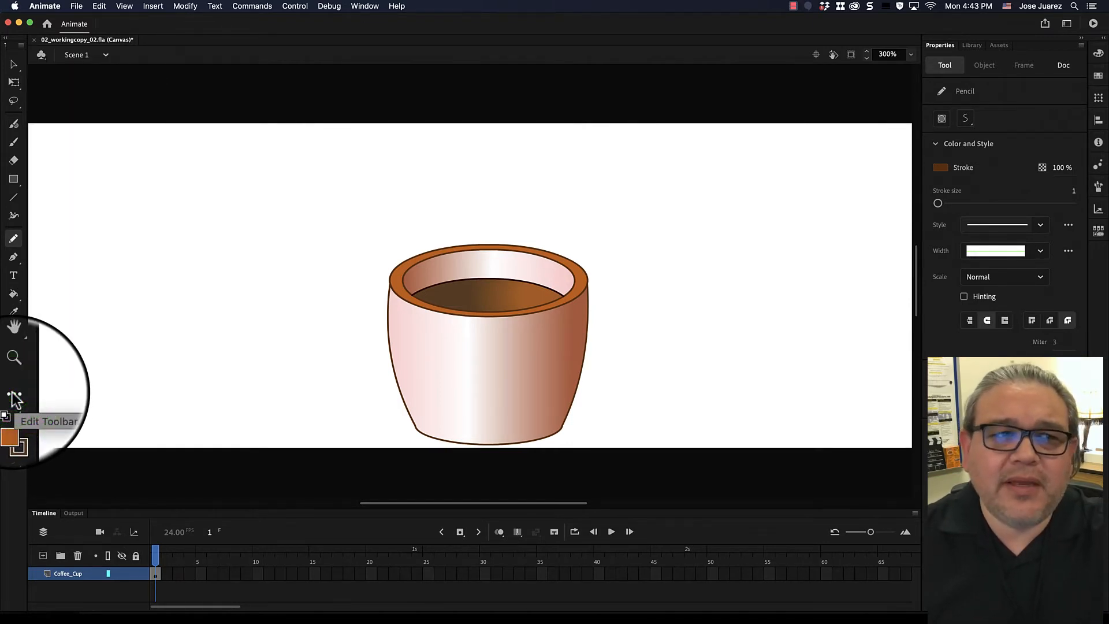
Review the tools grouped with the Lasso tool and the additional tools available for customizing the toolbar
left_click(15, 103)
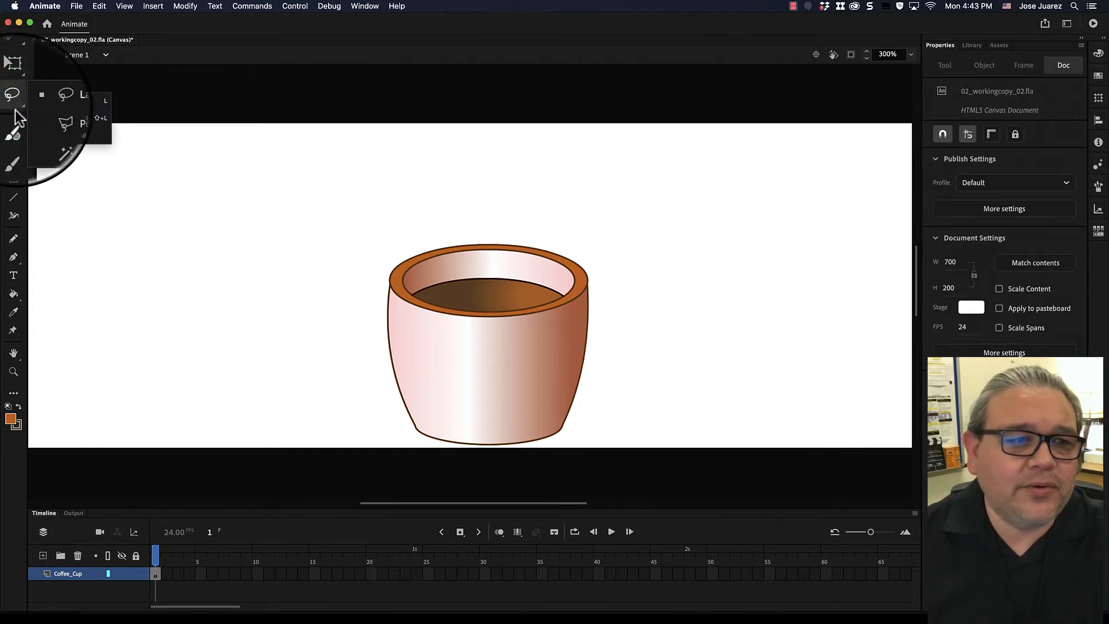
left_click(13, 381)
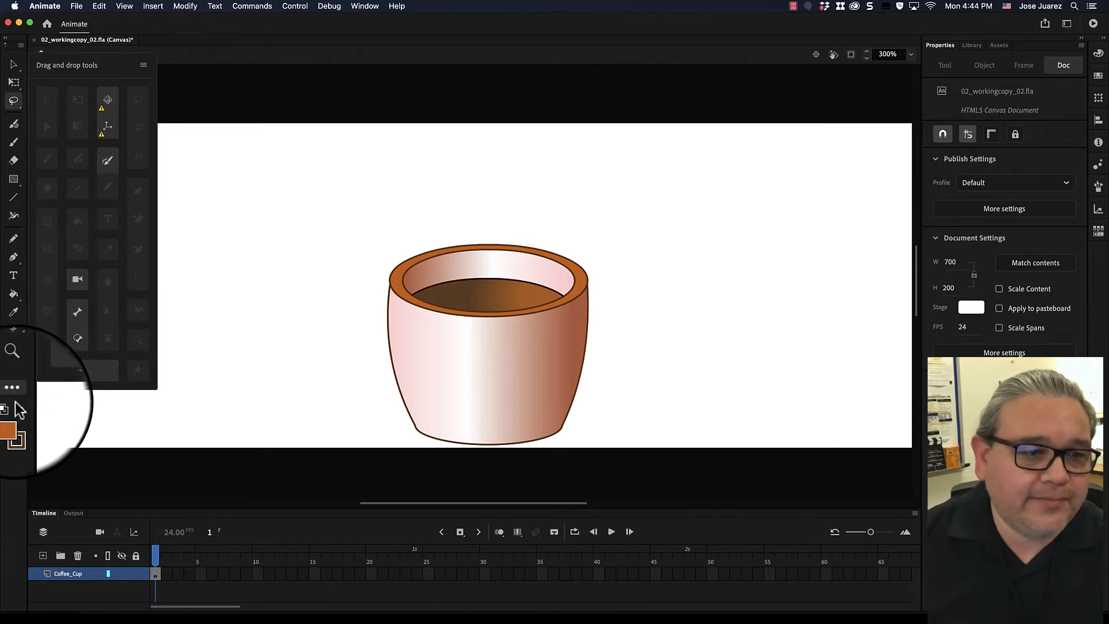
left_click(16, 397)
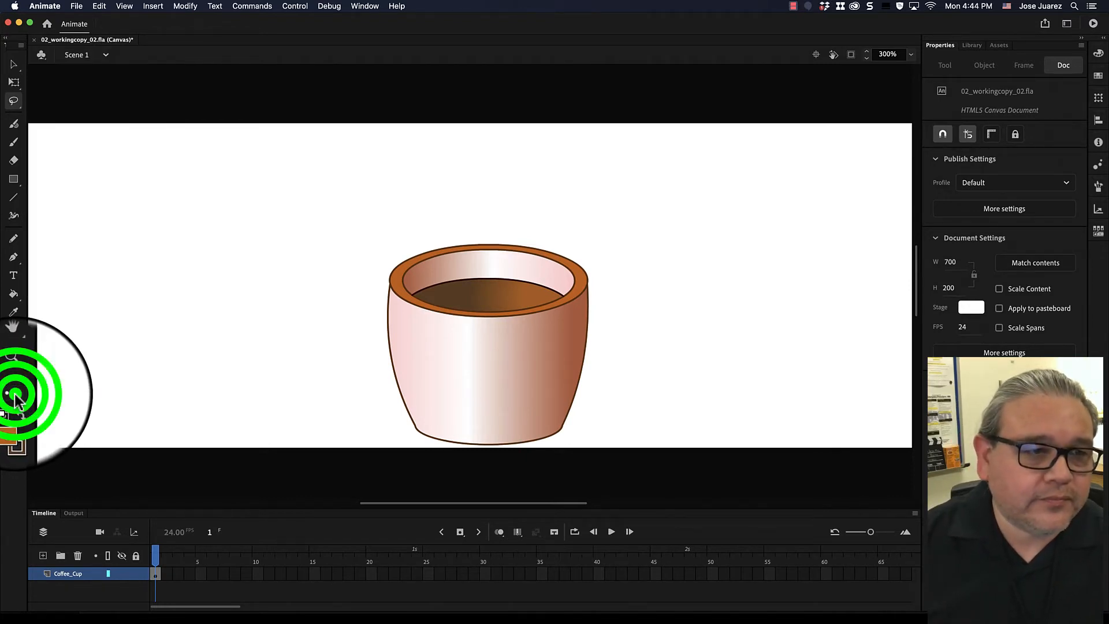
Compare the tool properties of the Pencil and Rectangle tools, finishing with the Pencil tool active
left_click(15, 241)
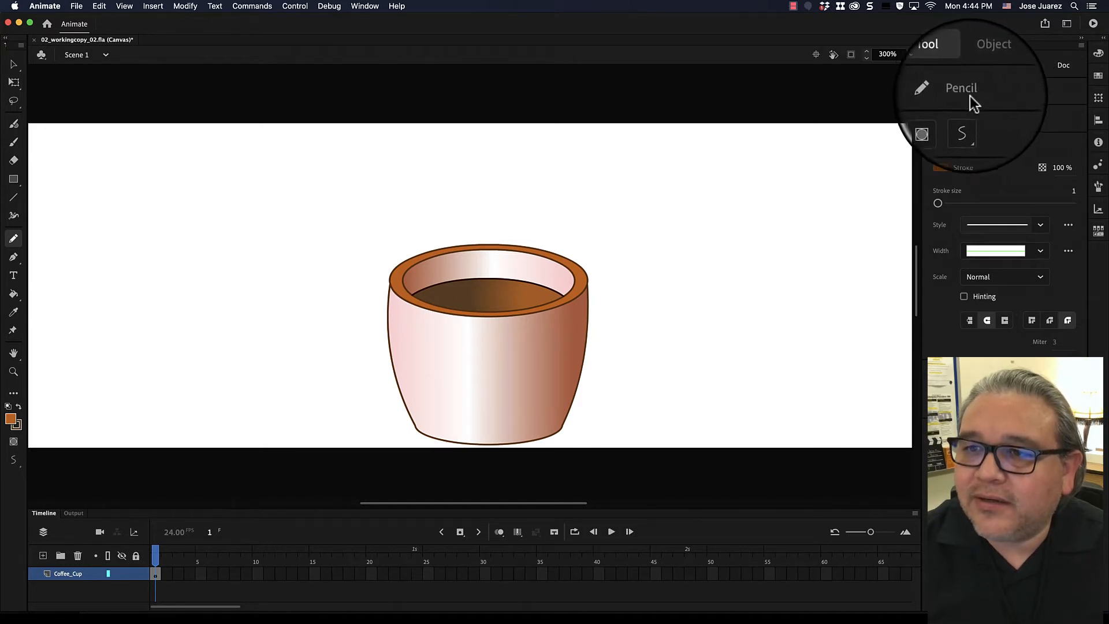
left_click(14, 182)
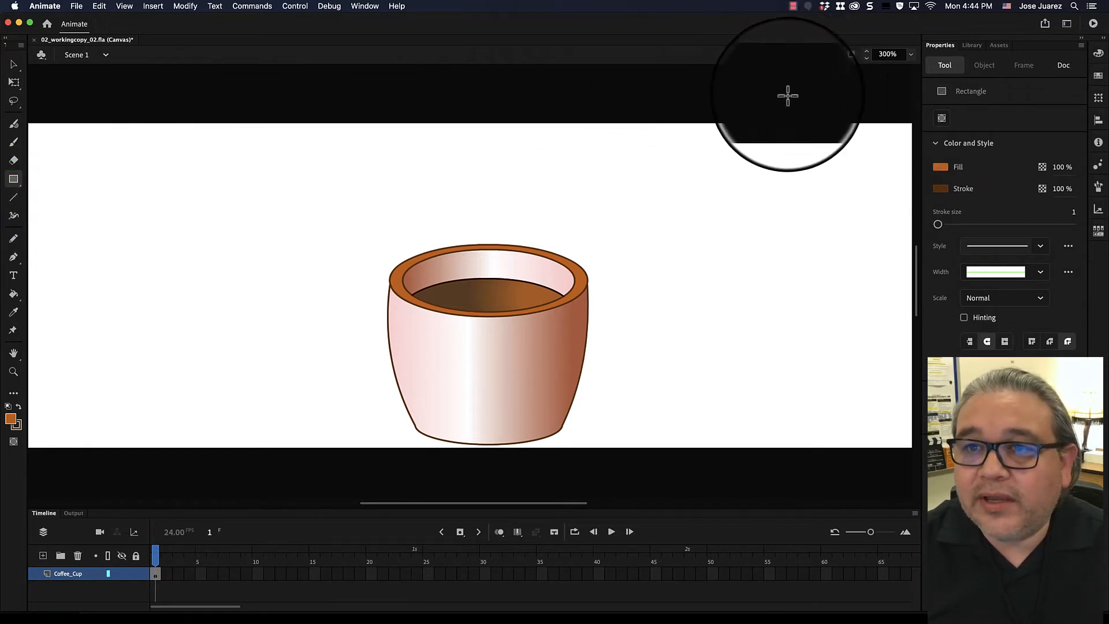
left_click(1005, 92)
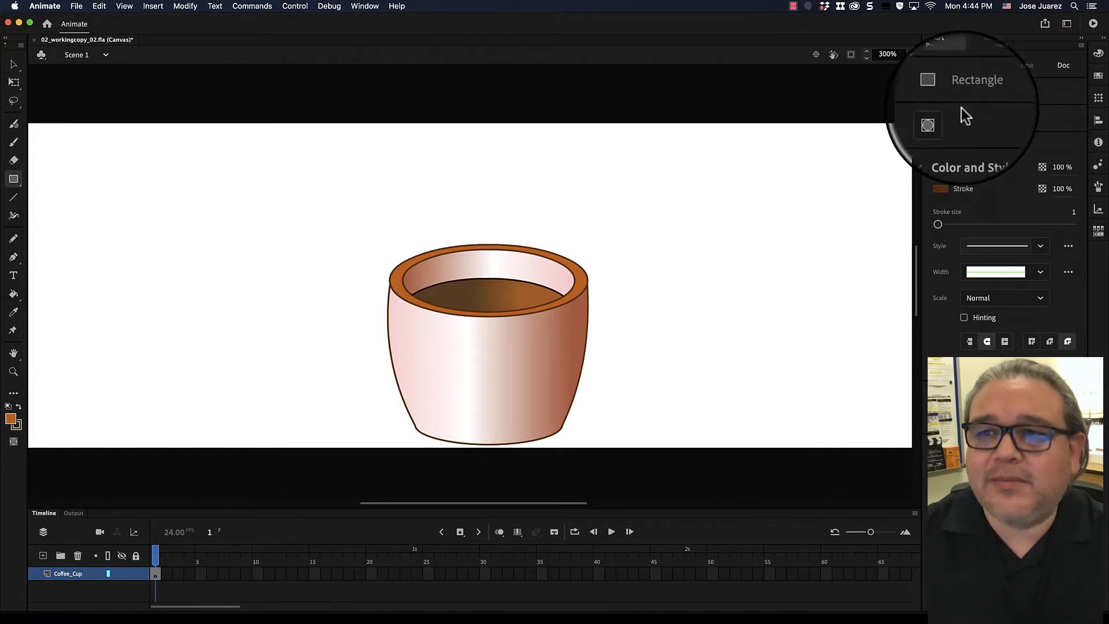
left_click(1007, 89)
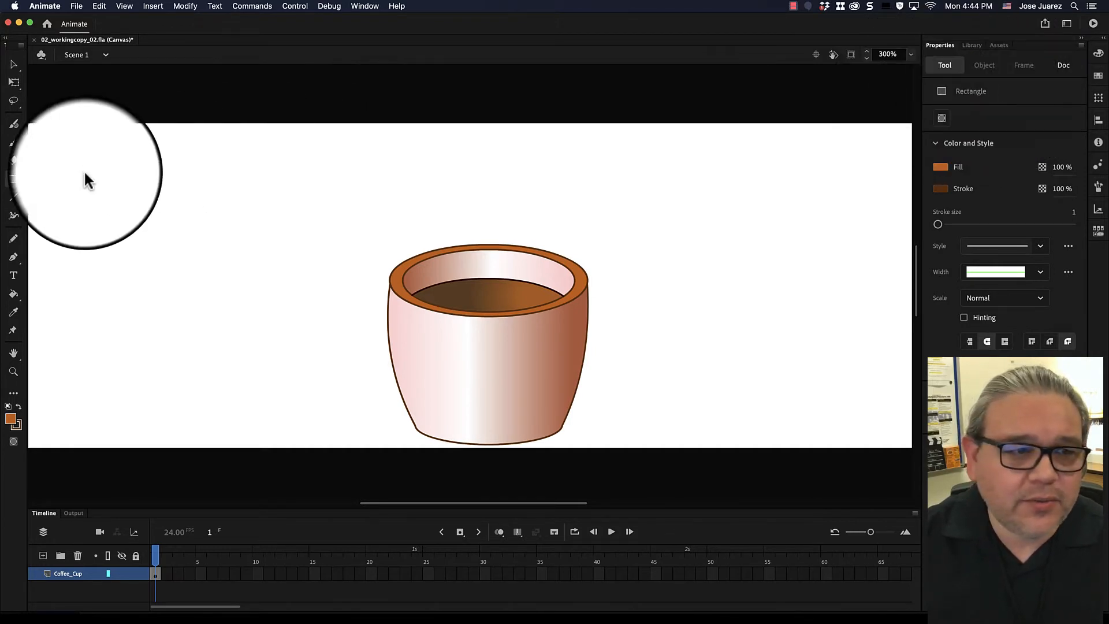
left_click(15, 243)
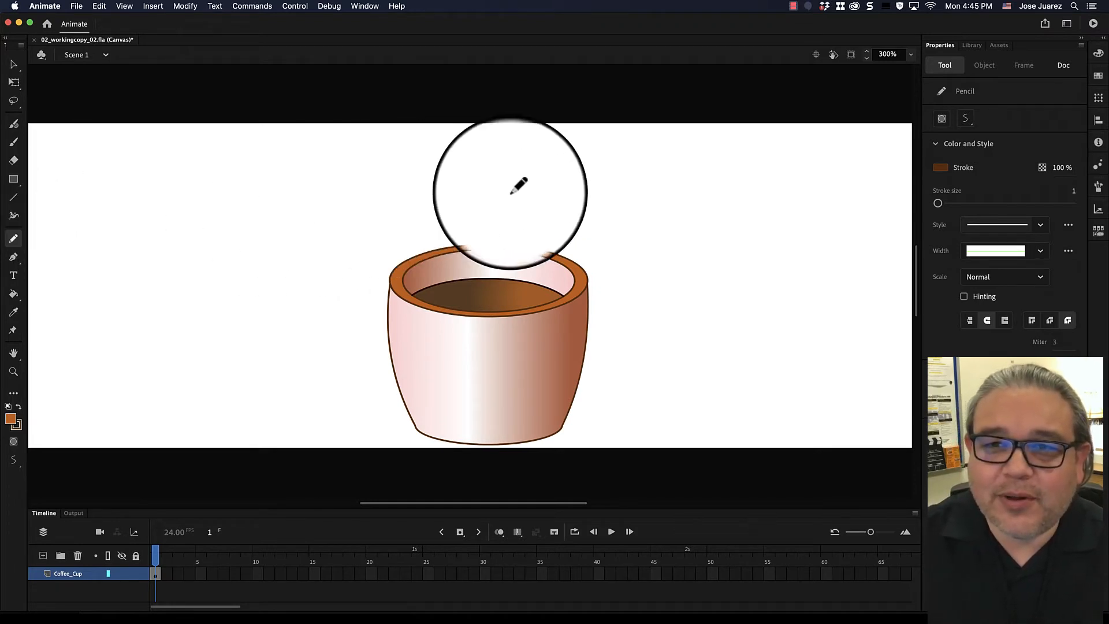
left_click(989, 94)
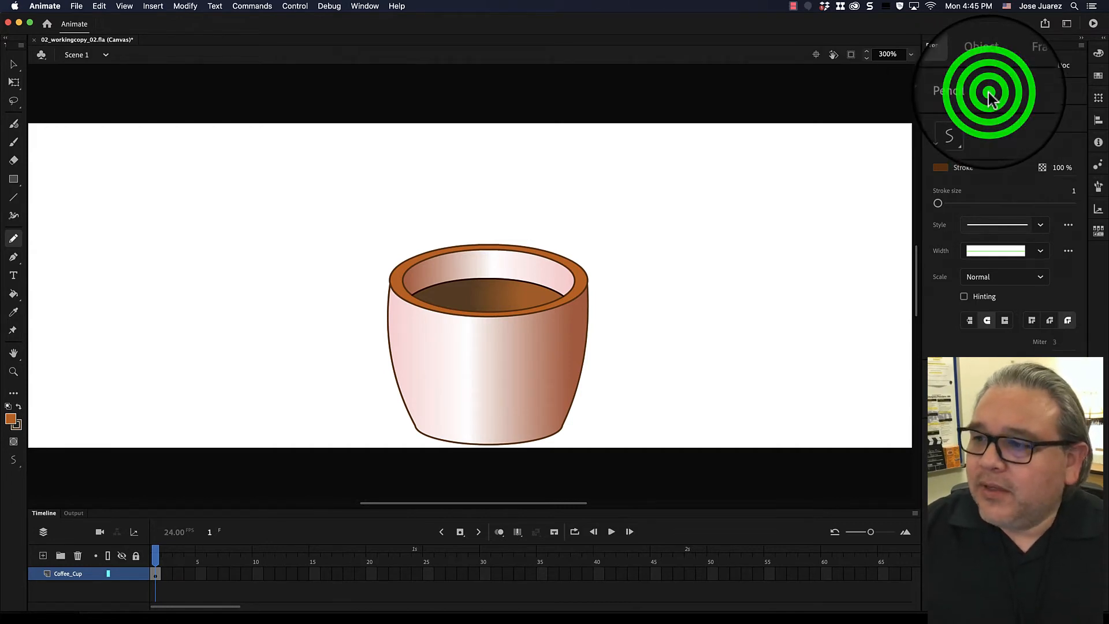
Review the Pencil mode options Straighten, Smooth and Ink, and choose Smooth
left_click(971, 122)
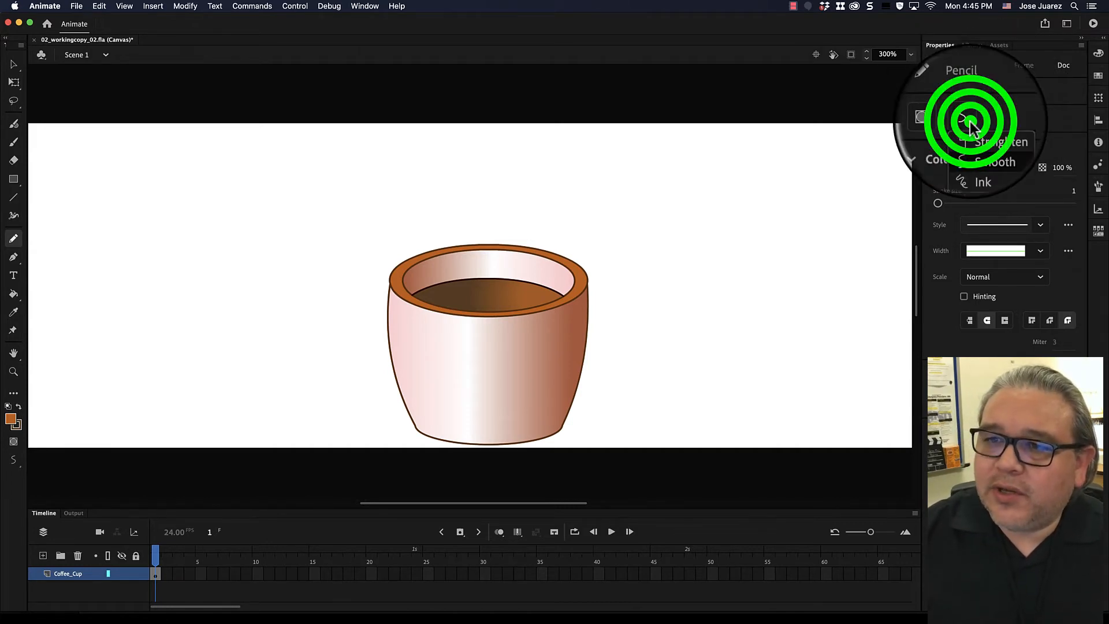
left_click(990, 105)
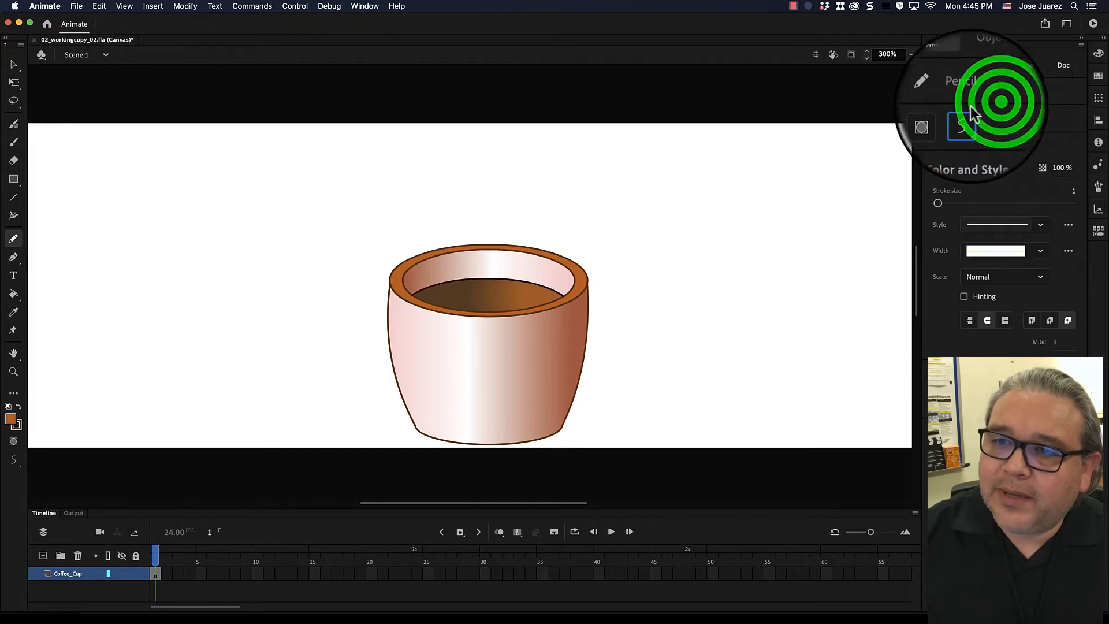
left_click(980, 122)
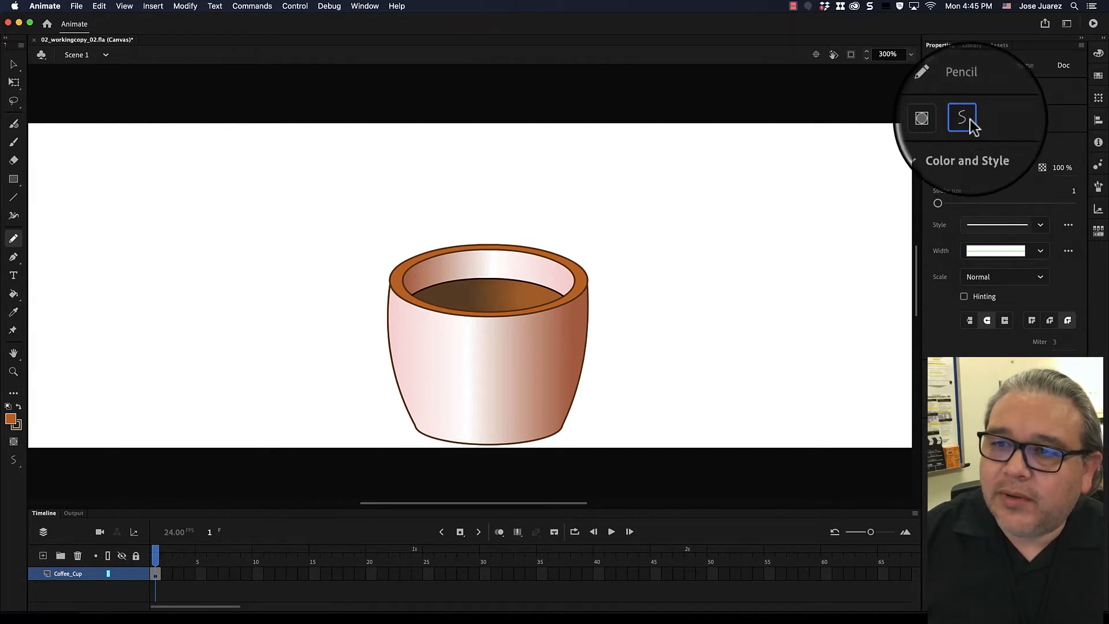
left_click(1010, 125)
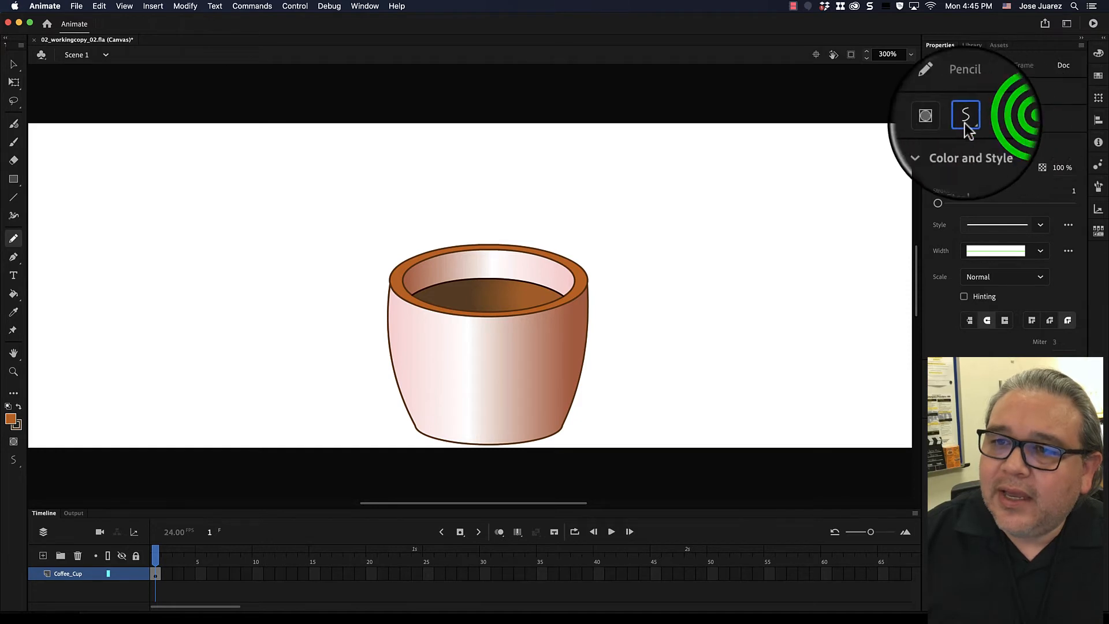
left_click(970, 124)
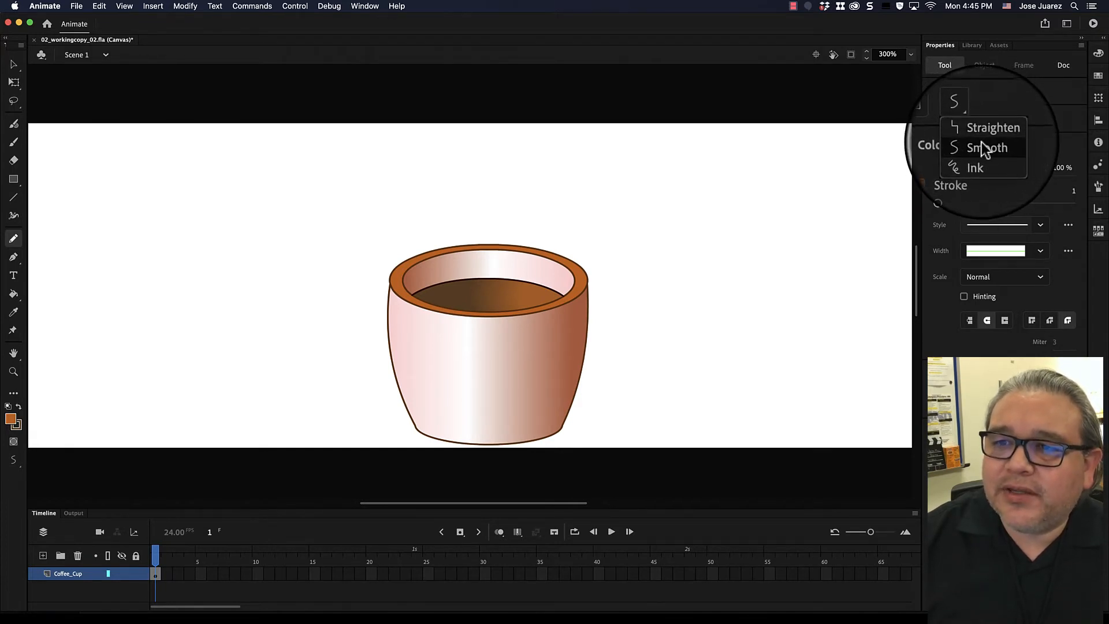
left_click(984, 147)
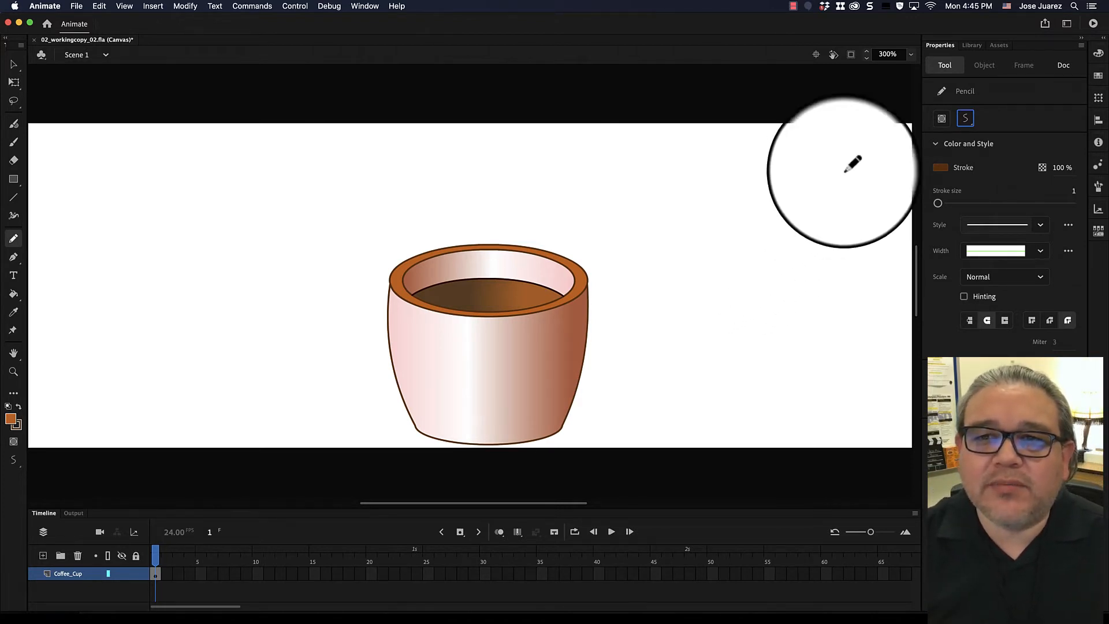
left_click(966, 118)
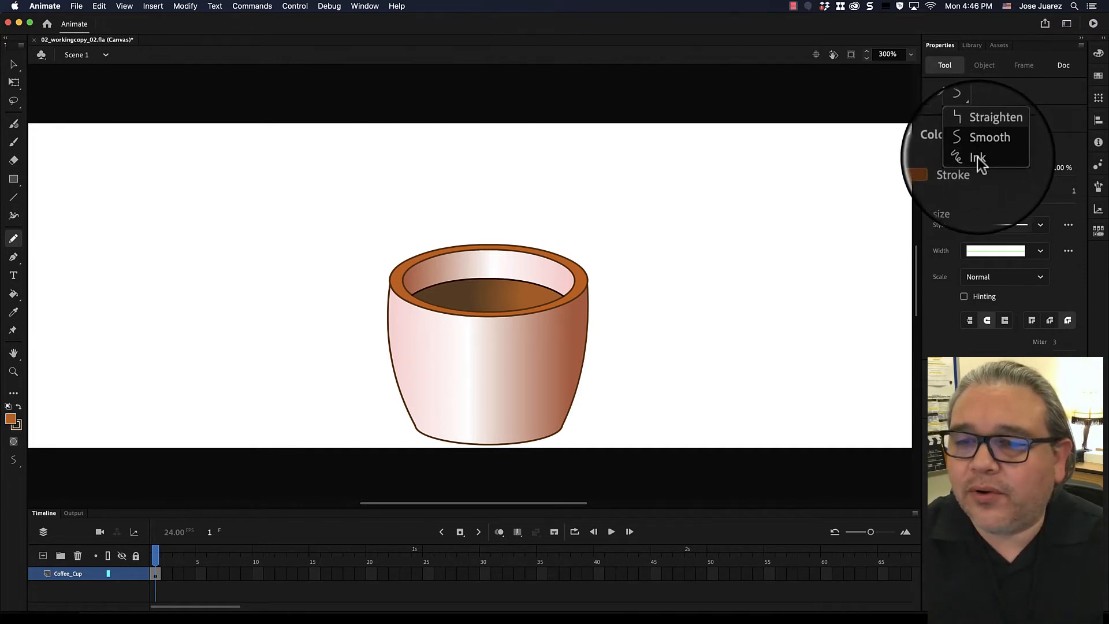
left_click(983, 148)
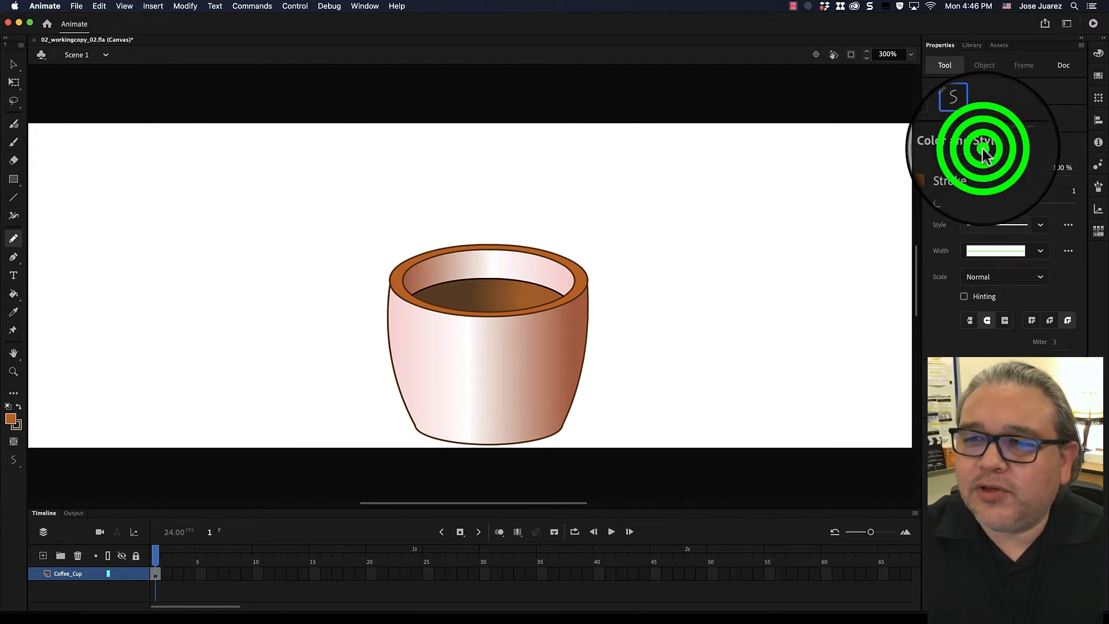
left_click(1026, 110)
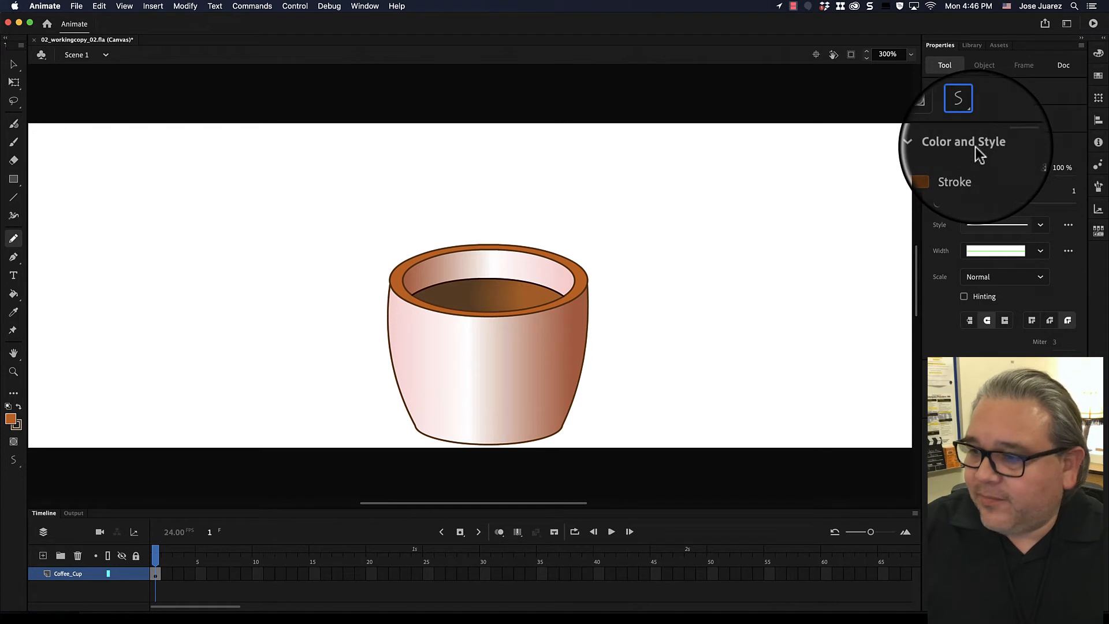
Set the Pencil's stroke color to #654321 and recheck the hex value in the color swatches
left_click(944, 169)
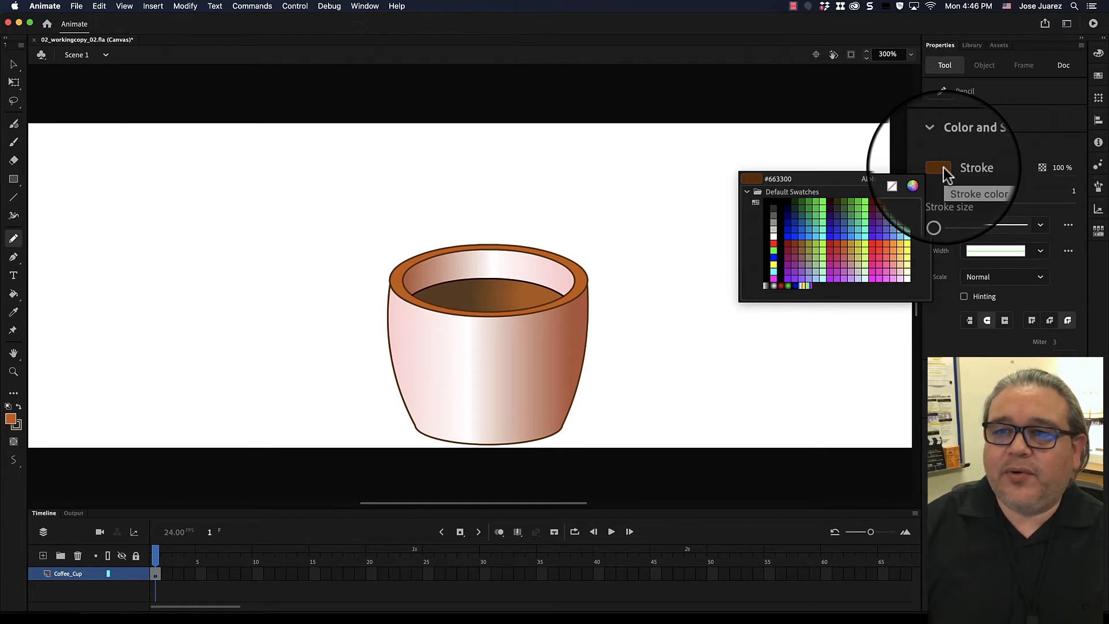
left_click(780, 181)
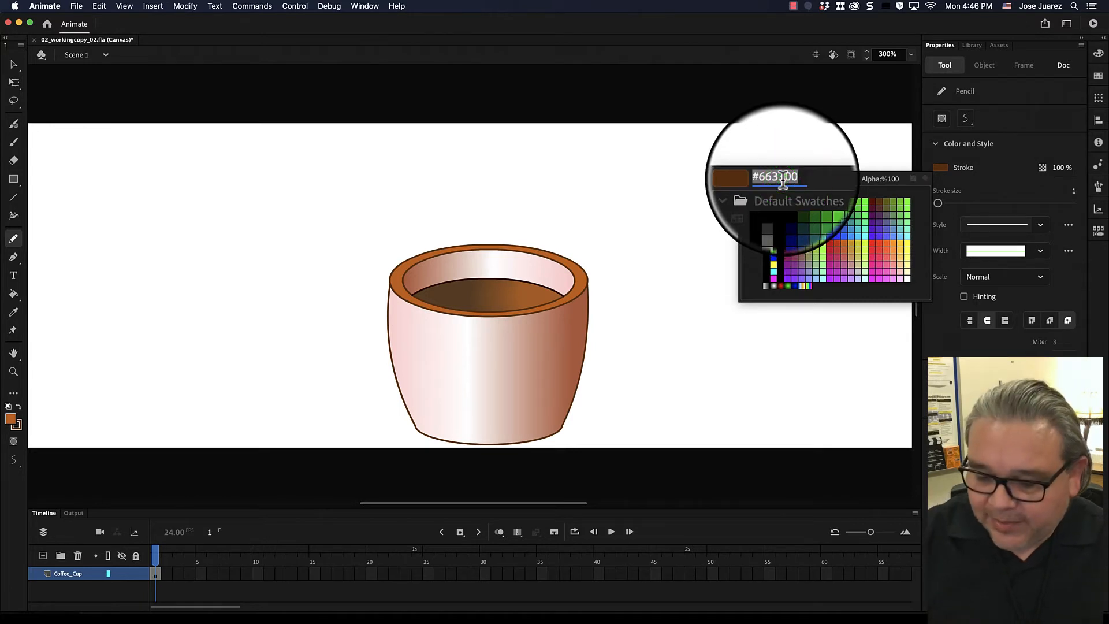
type("654")
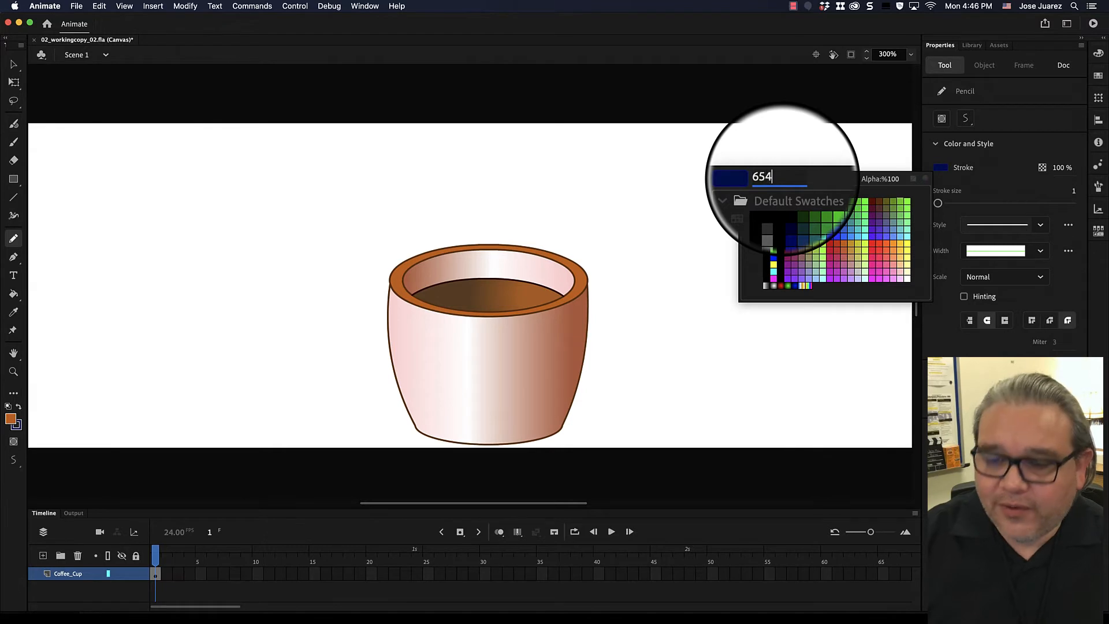
type("321")
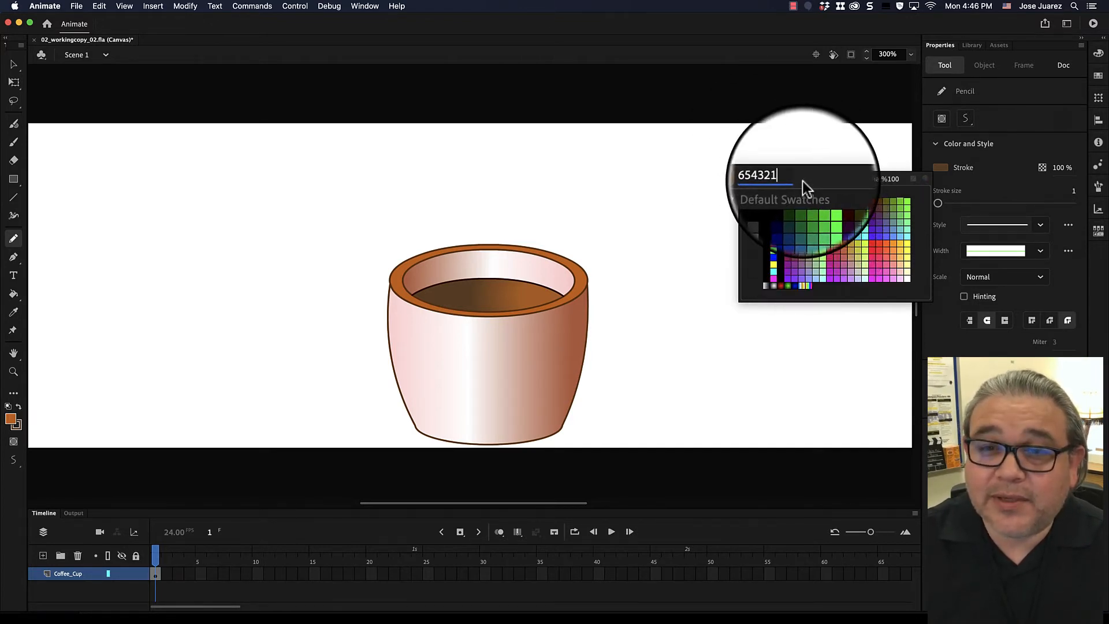
left_click(802, 181)
left_click(938, 167)
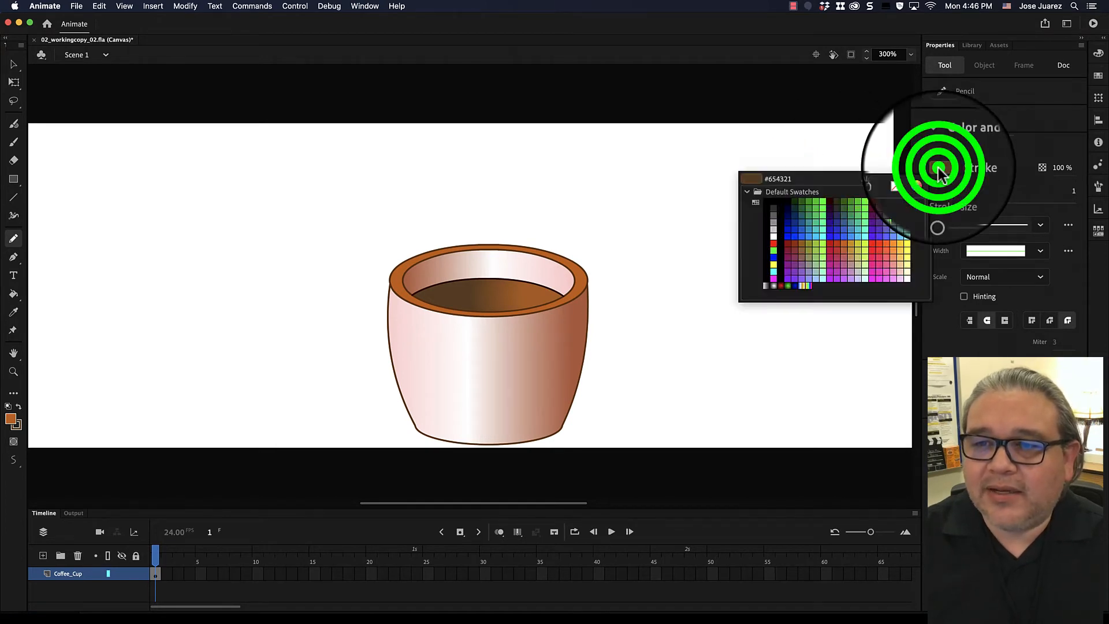
left_click(938, 167)
left_click(938, 167)
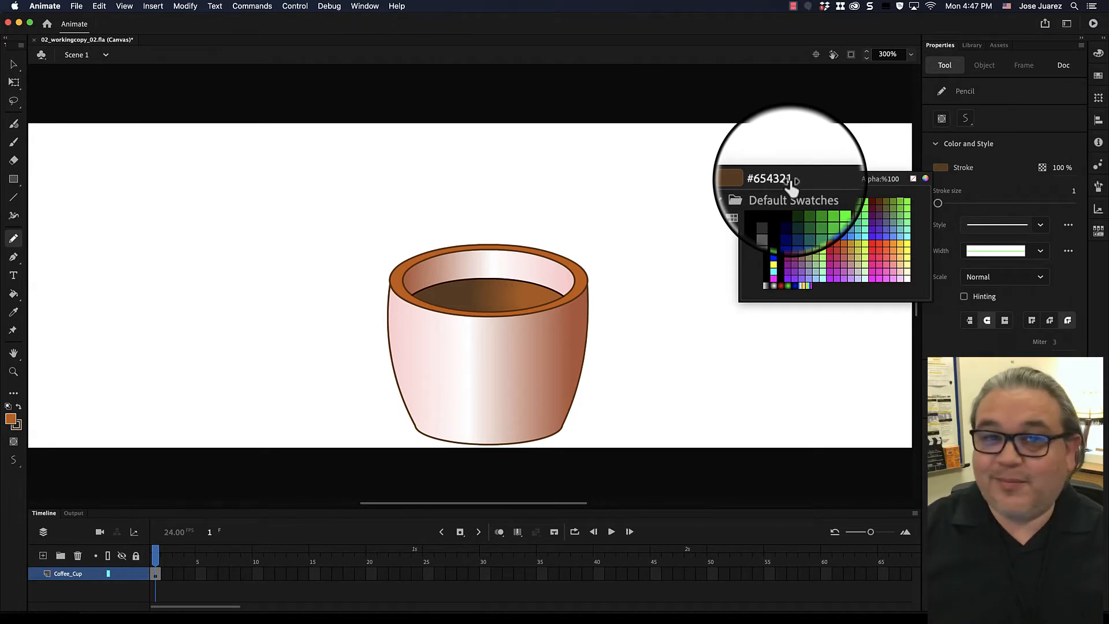
key("Return")
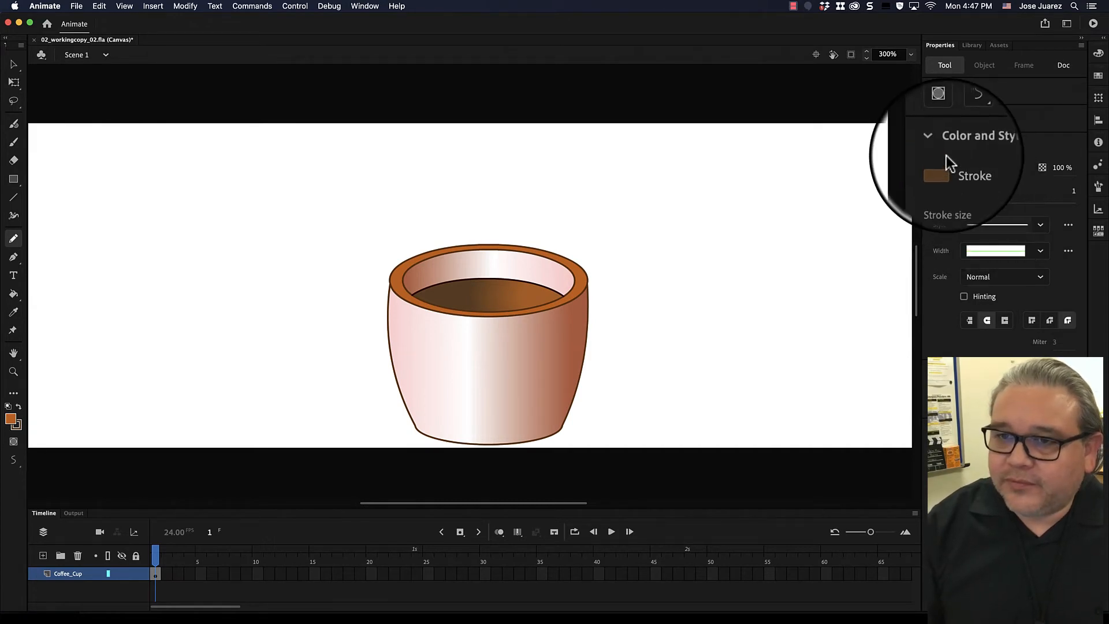
left_click(941, 168)
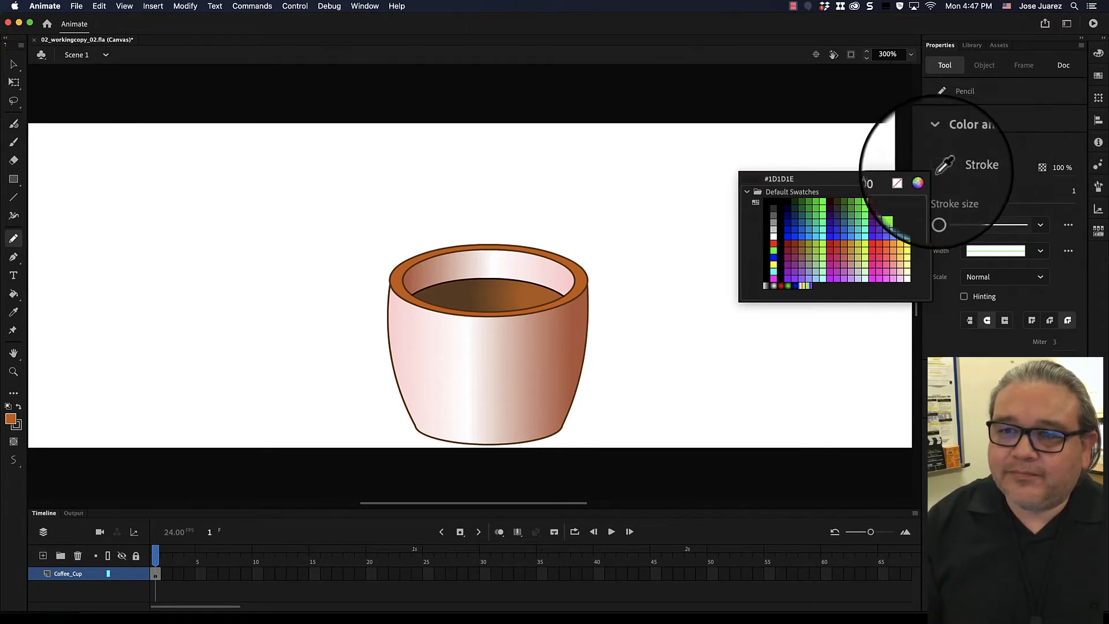
left_click(796, 178)
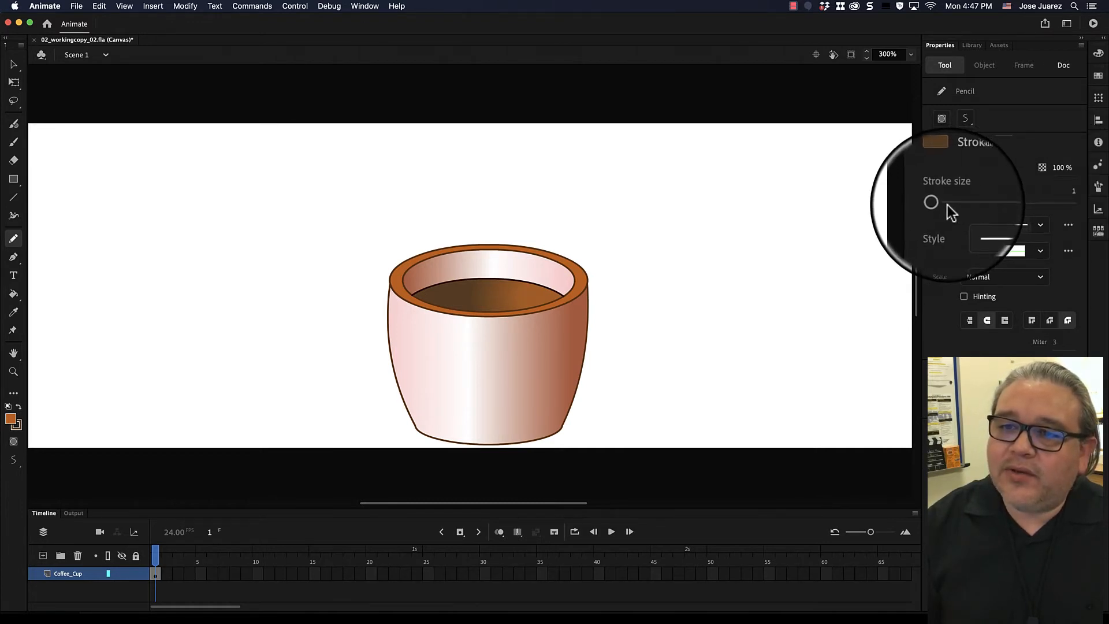
Set the Pencil's stroke size to 15
left_click_drag(942, 205, 949, 207)
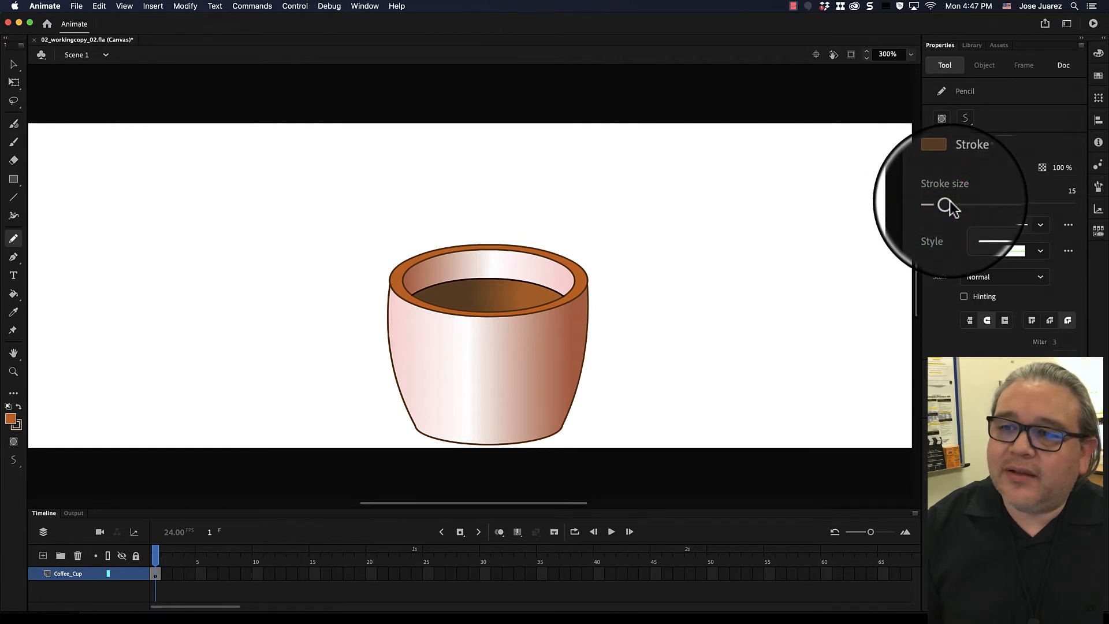
left_click(948, 206)
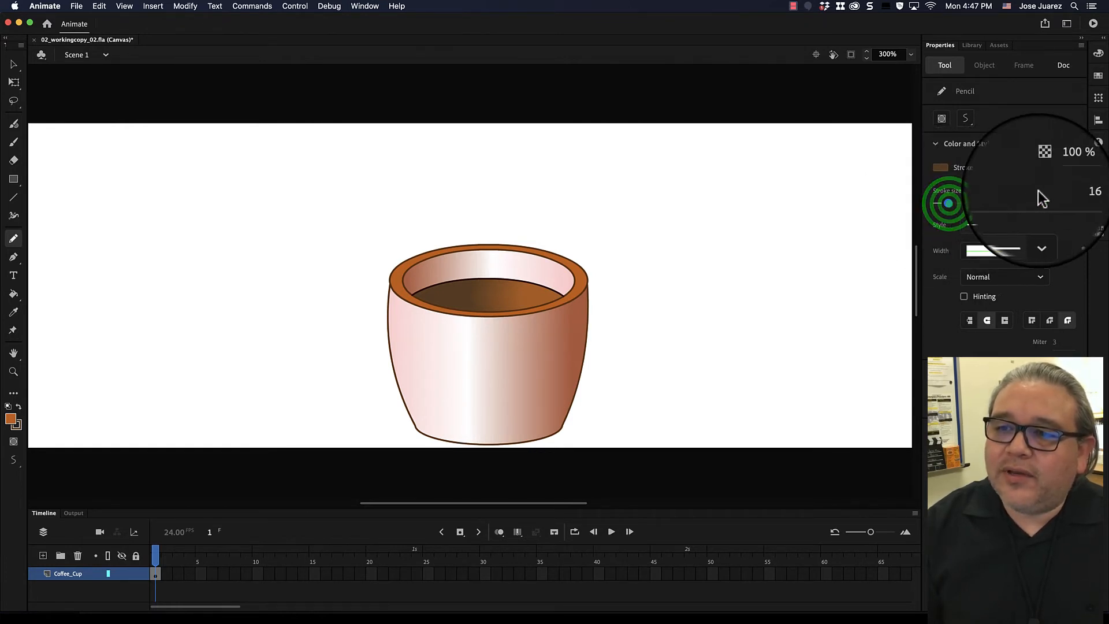
left_click(1072, 191)
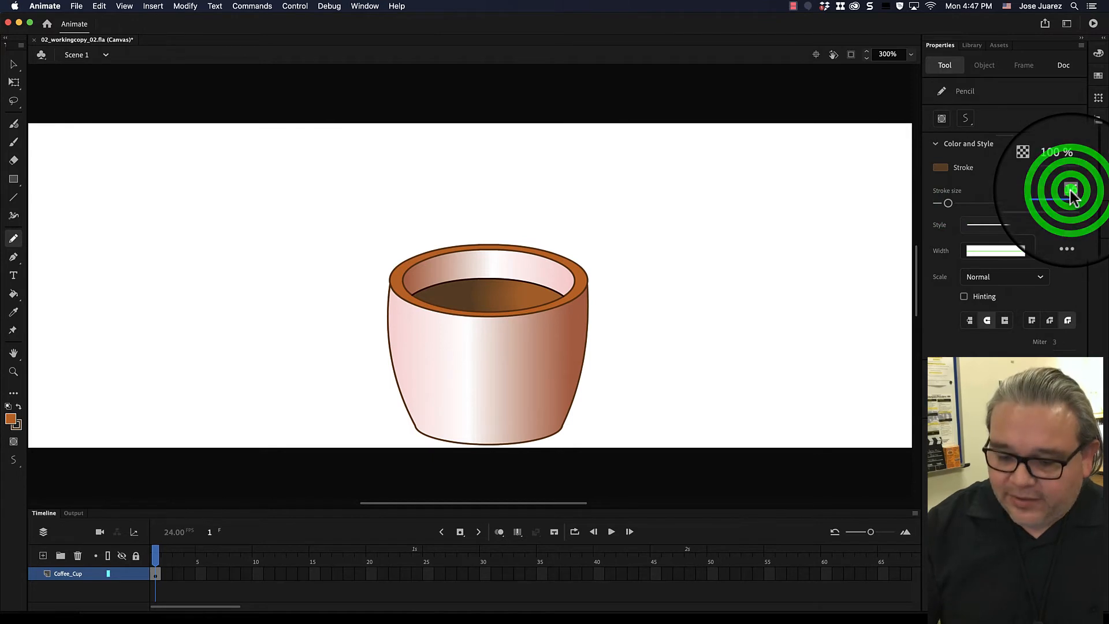
type("15")
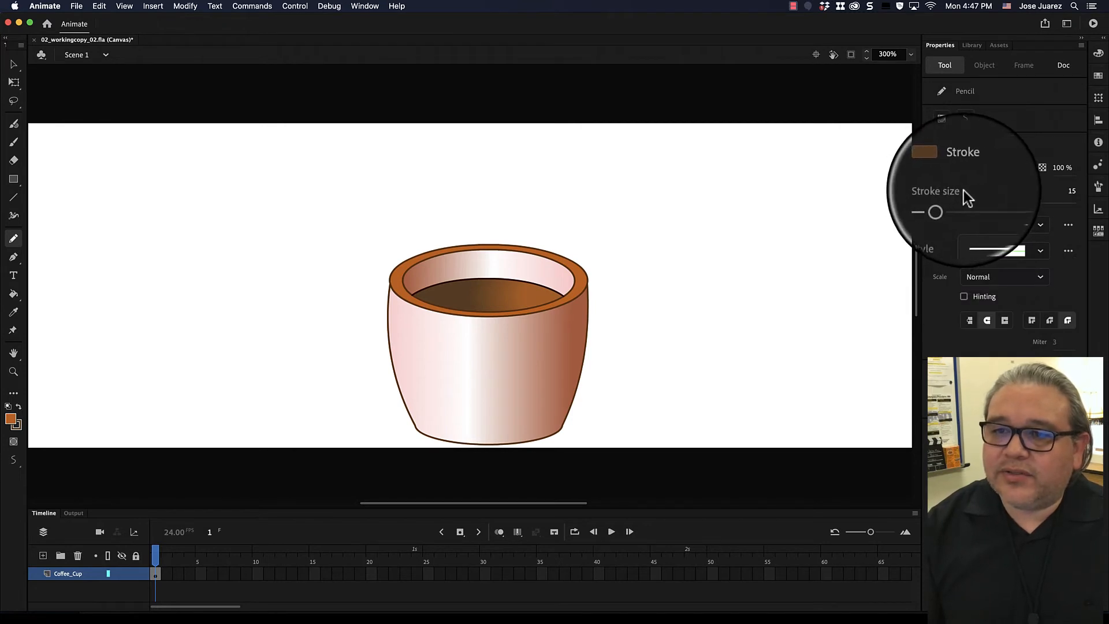
left_click(968, 173)
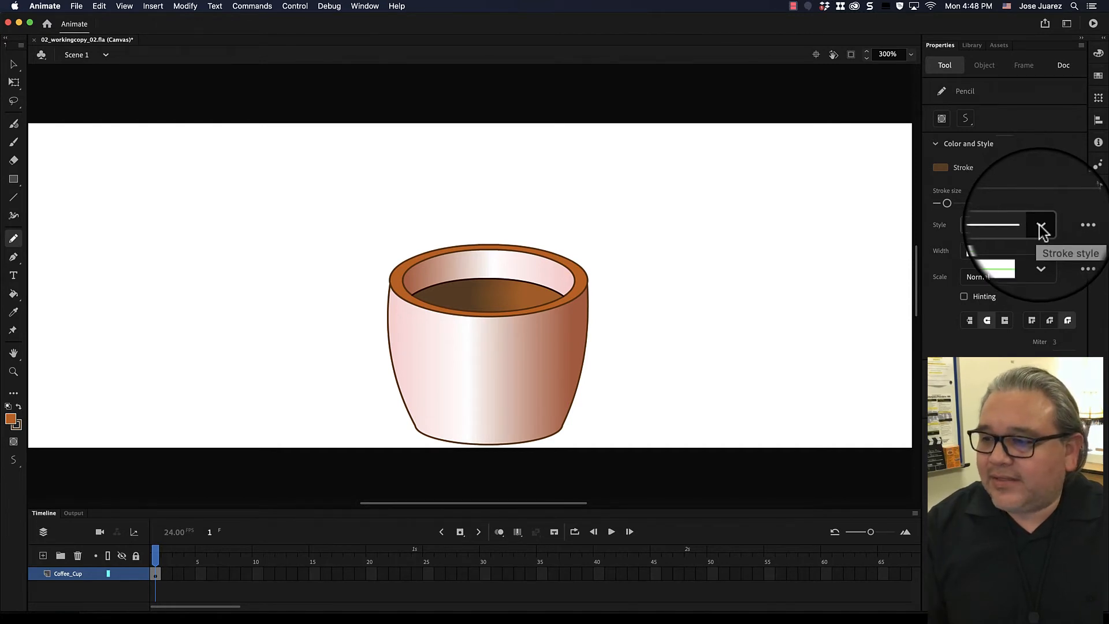
Browse the Pencil's stroke styles and choose the thin hairline style, setting the stroke size to 0.1
left_click(1042, 230)
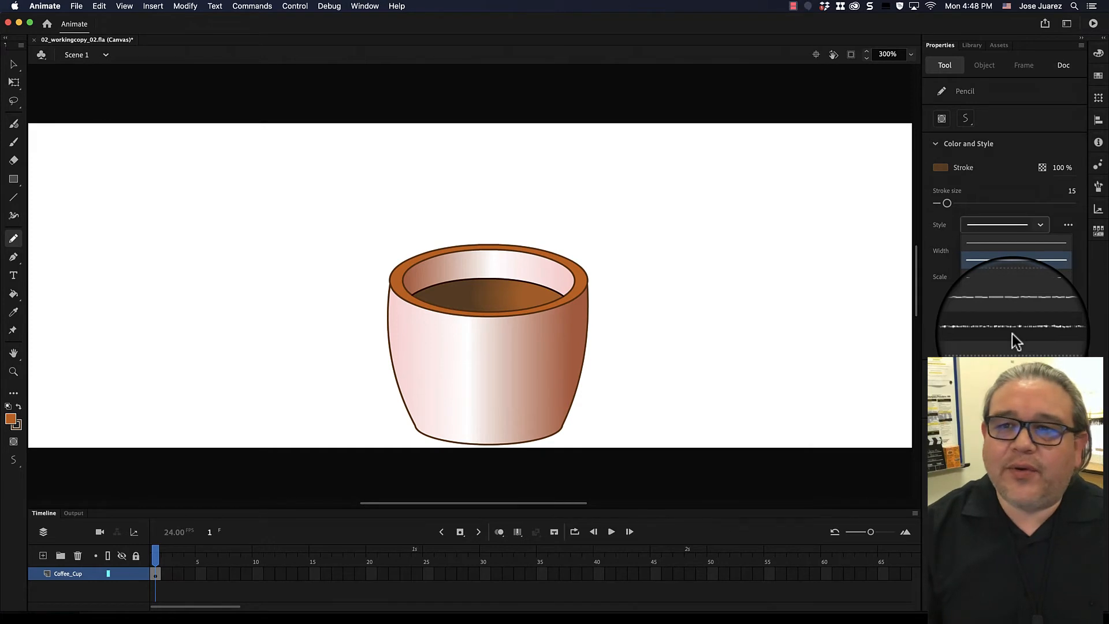
left_click(1019, 241)
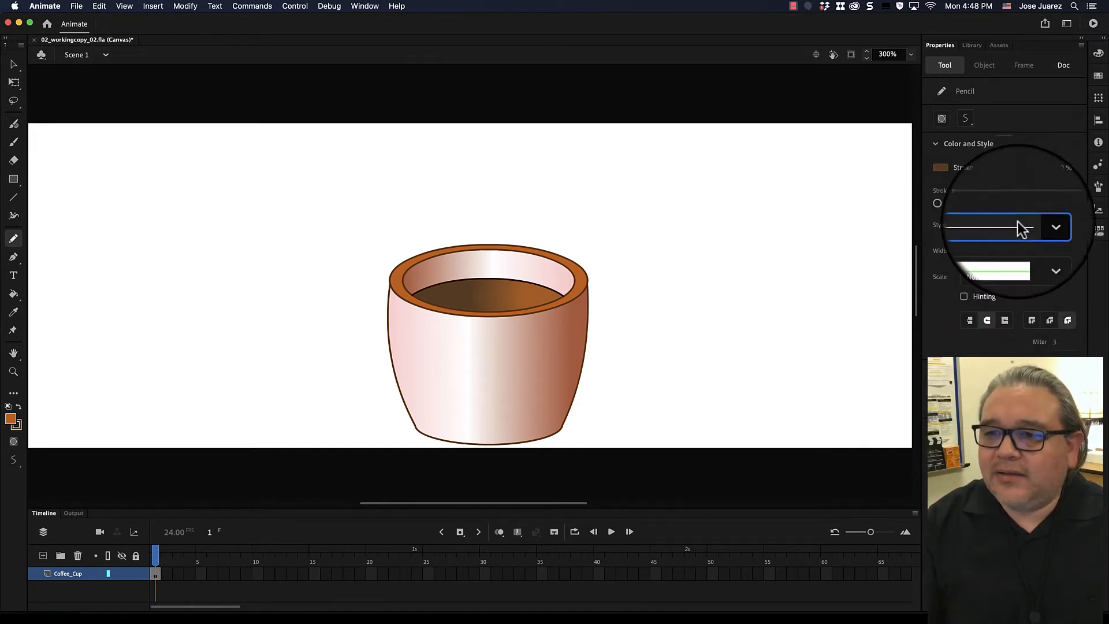
left_click(1043, 226)
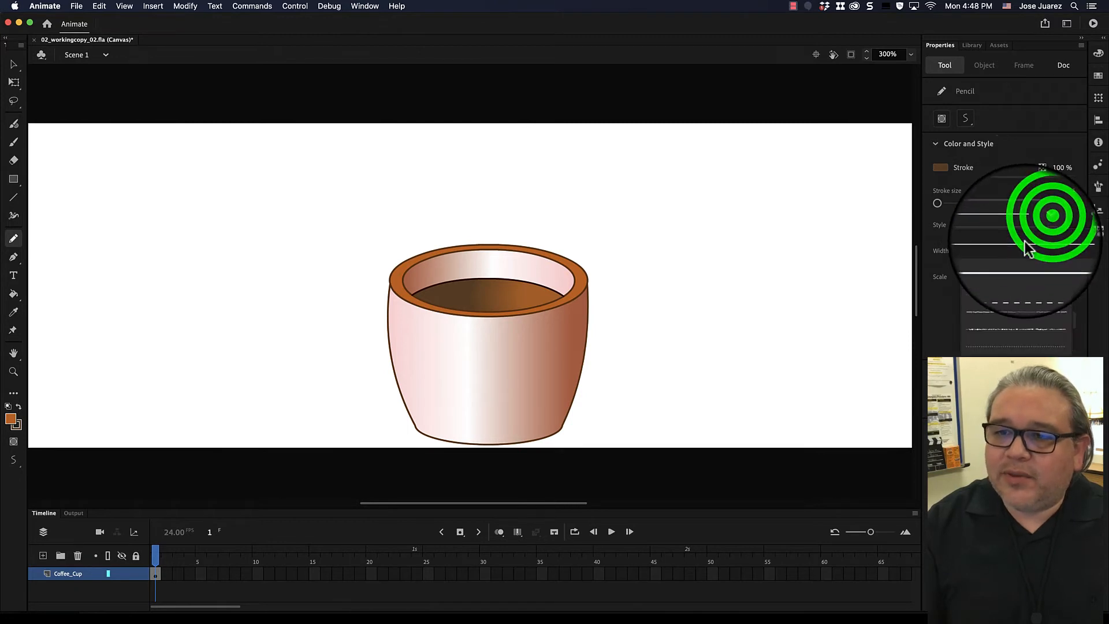
left_click(1025, 243)
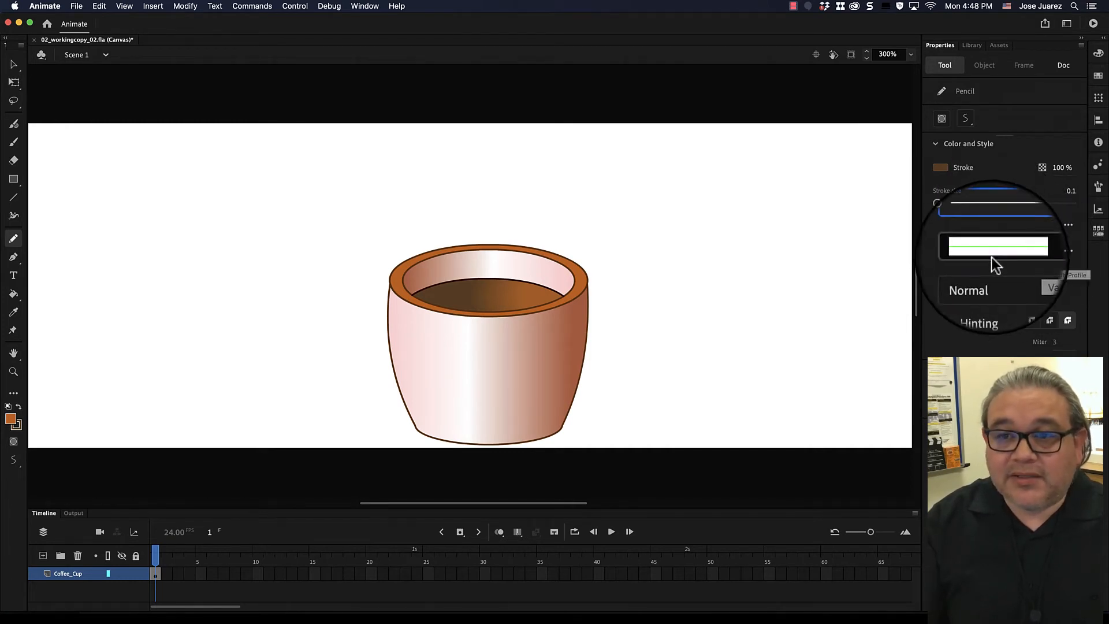
left_click(931, 254)
left_click(942, 264)
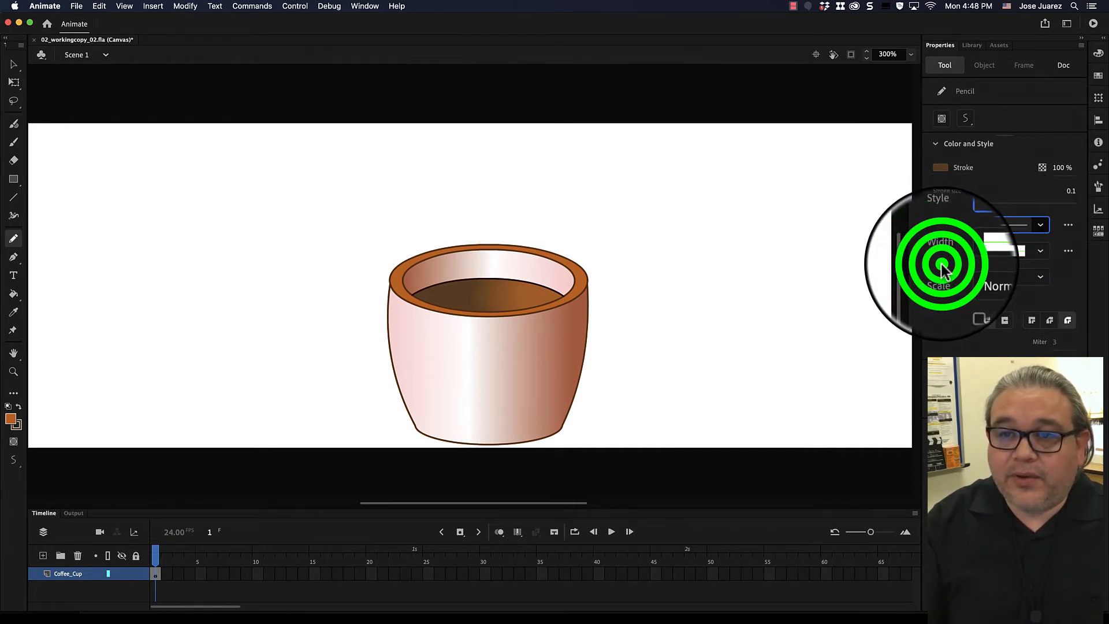
Review the width profiles available for the Pencil's stroke, keeping the uniform profile
left_click(1042, 251)
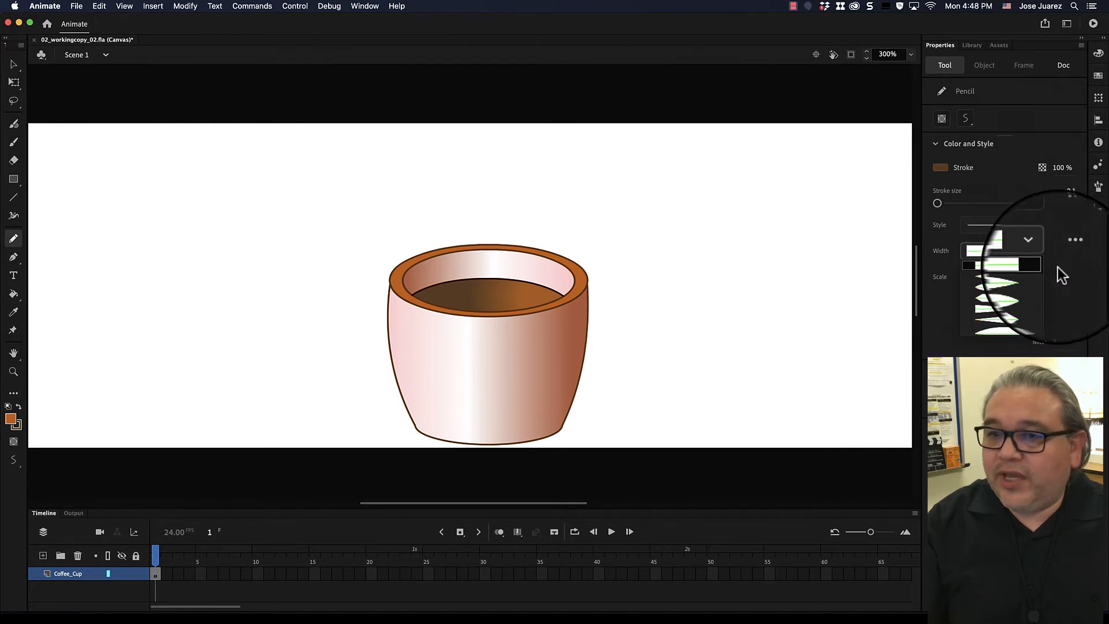
left_click(1022, 278)
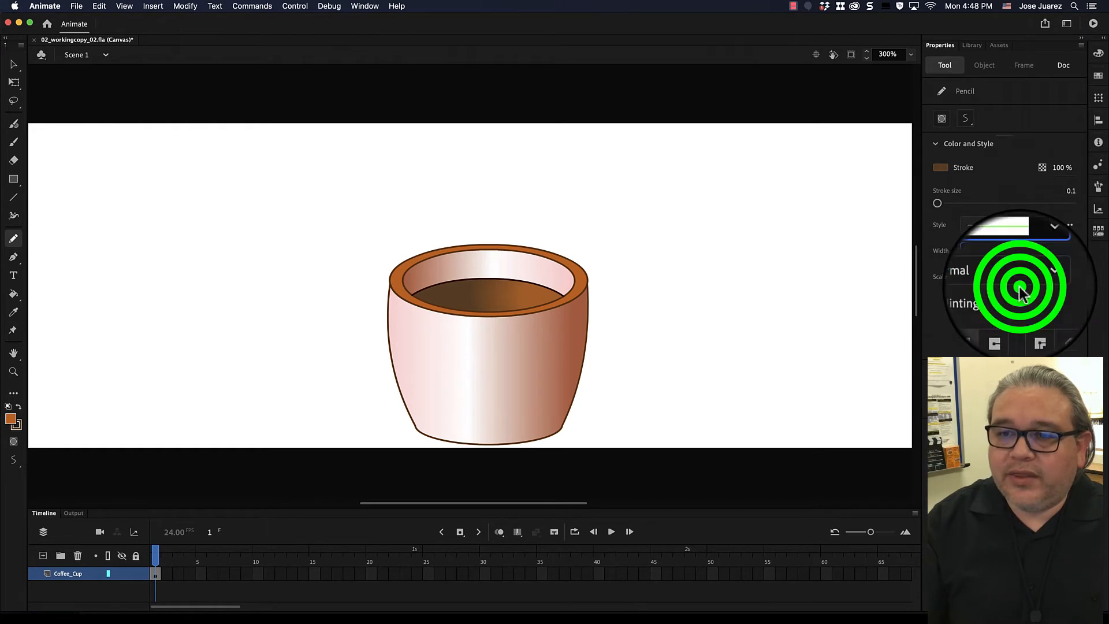
left_click(1040, 250)
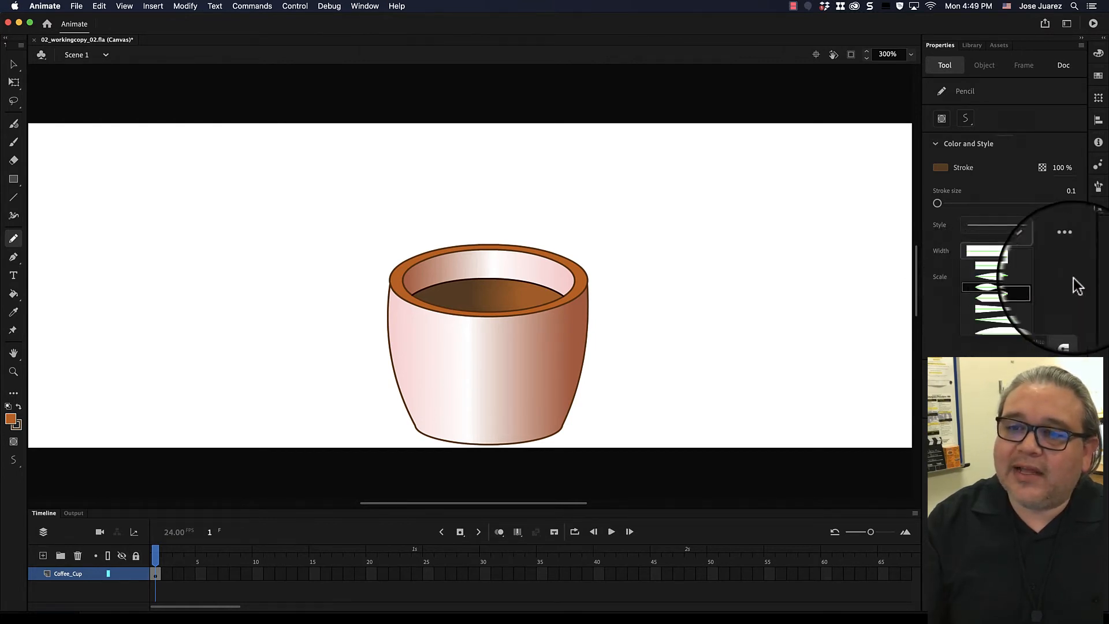
left_click(1077, 277)
left_click(1036, 253)
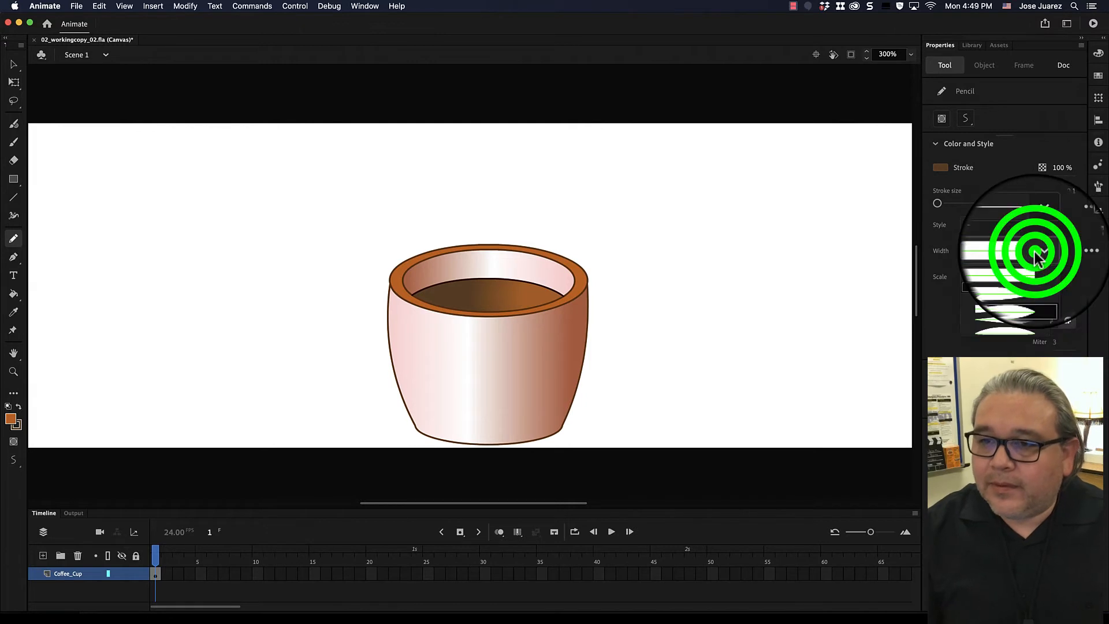
left_click(1056, 275)
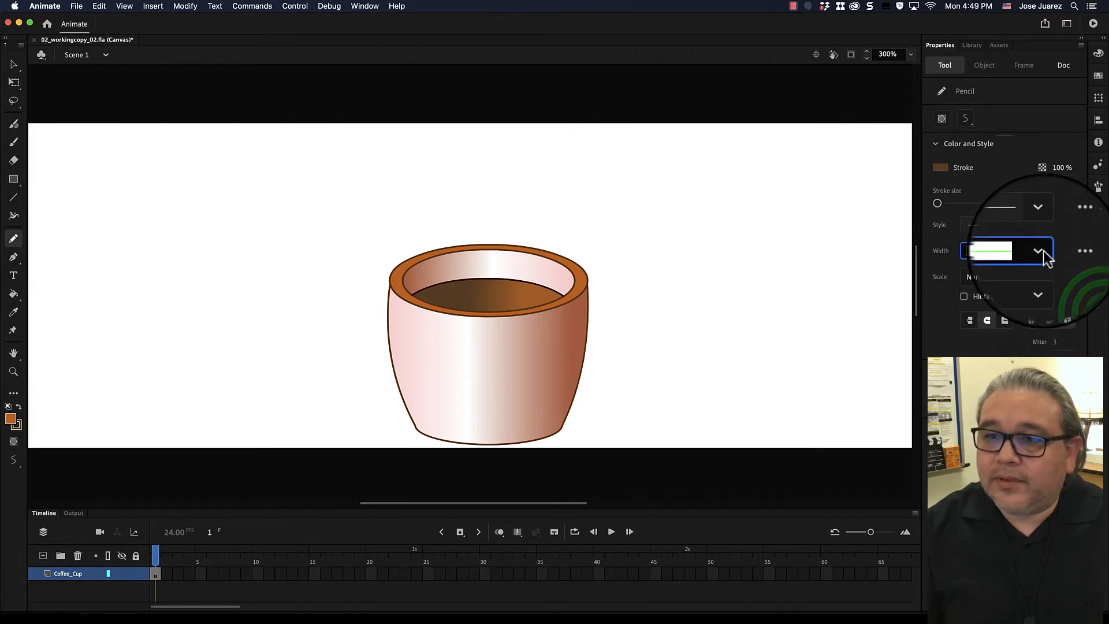
left_click(1045, 251)
left_click(1021, 281)
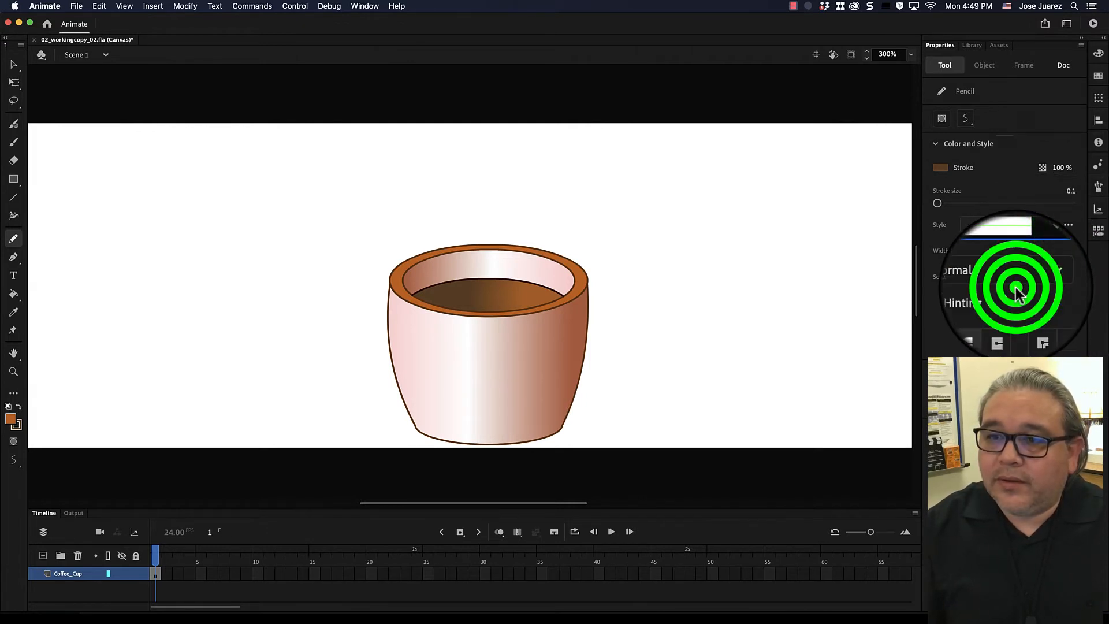
Compare the uniform width profile with the wavy double-bulge one, and apply the wavy profile to the Pencil's stroke
left_click(1022, 253)
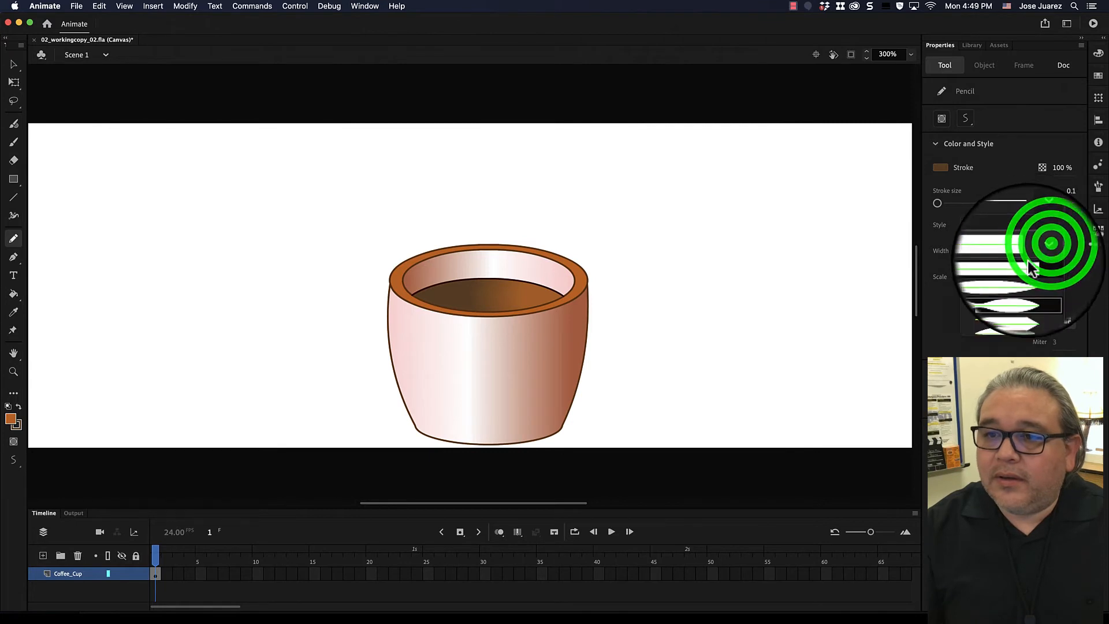
left_click(998, 286)
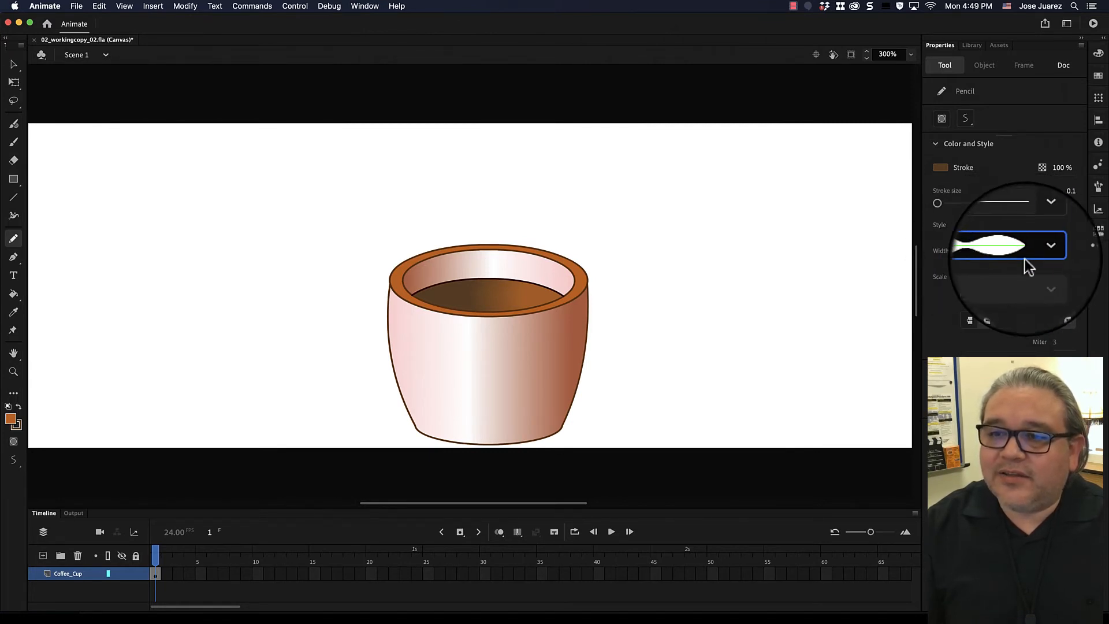
left_click(1069, 252)
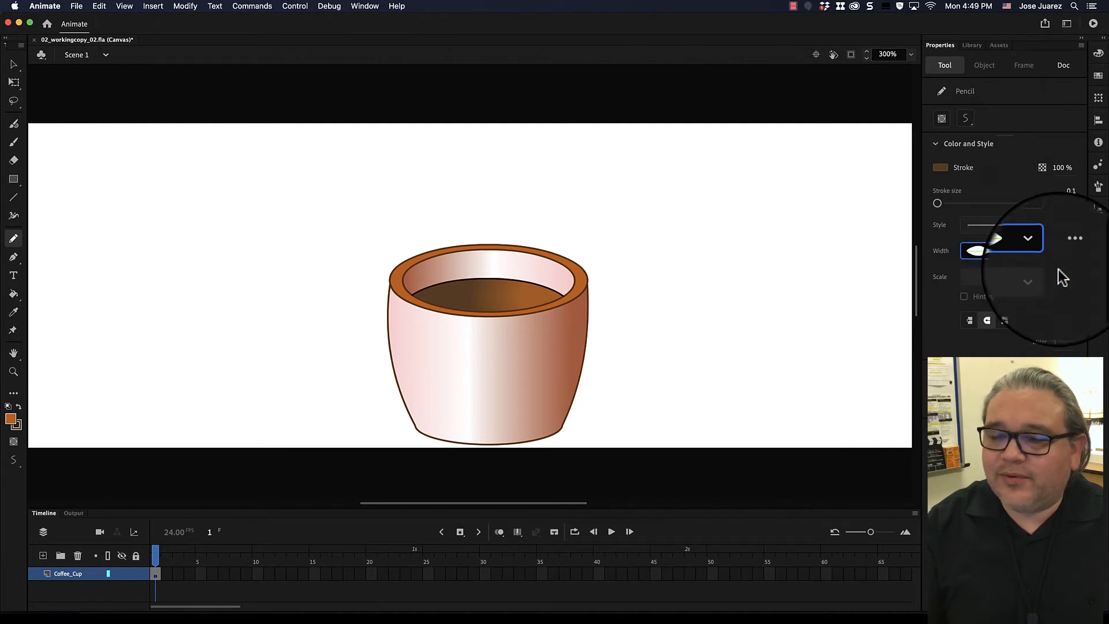
left_click(1013, 263)
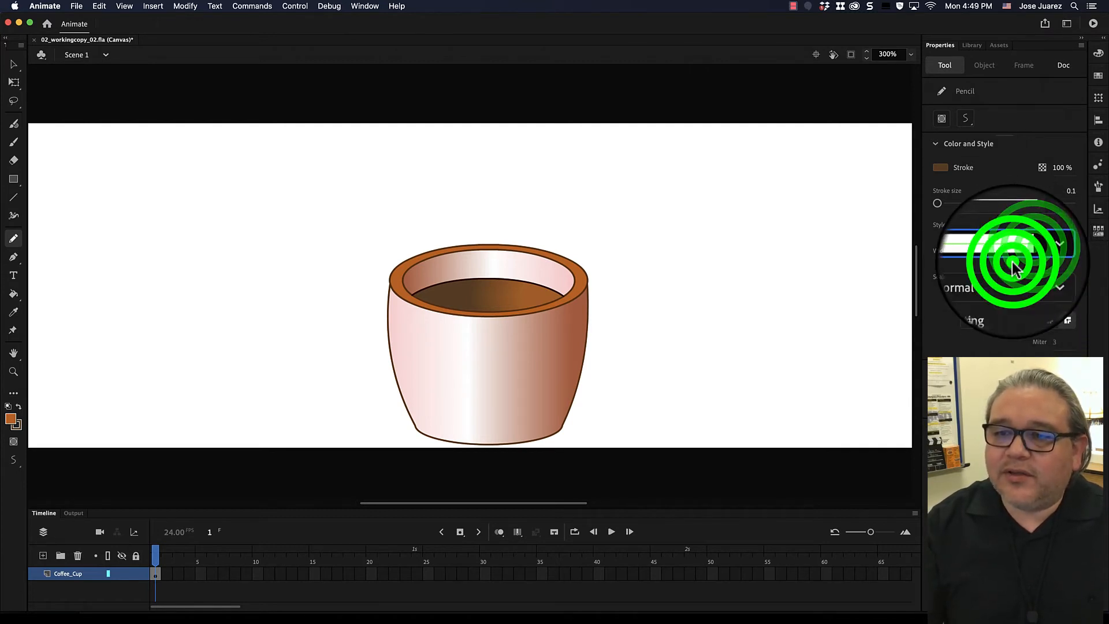
left_click(1003, 251)
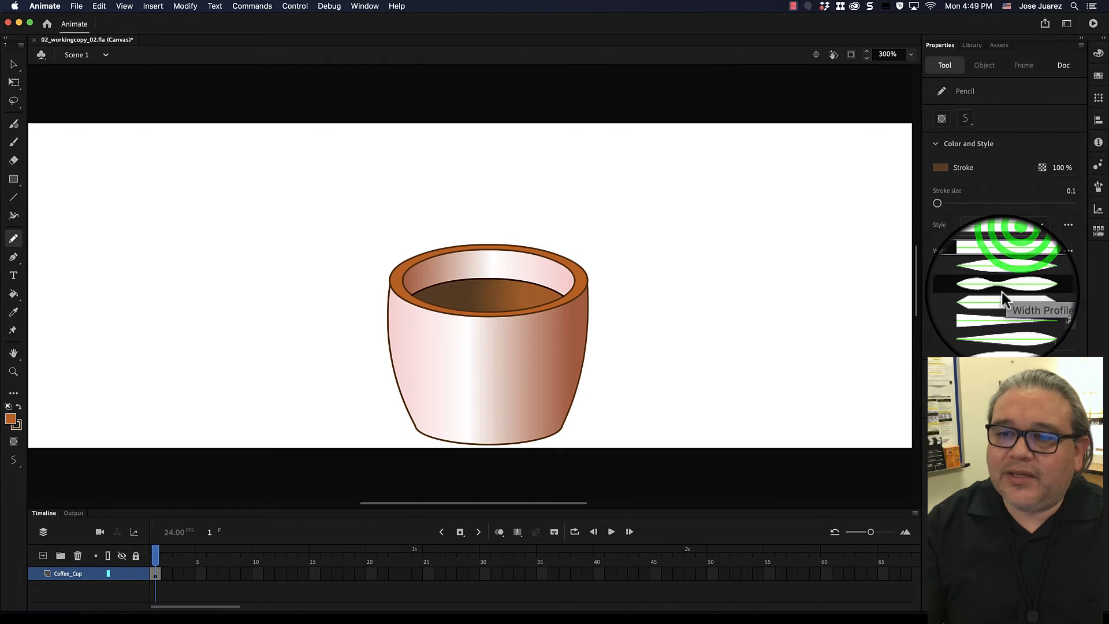
left_click(1002, 292)
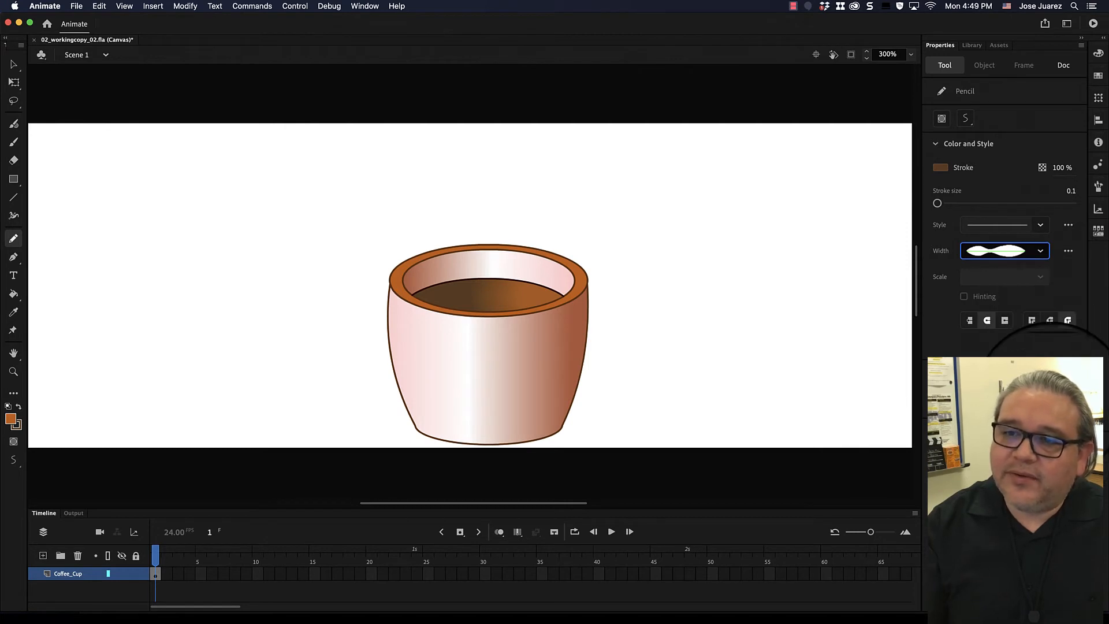
left_click(1074, 289)
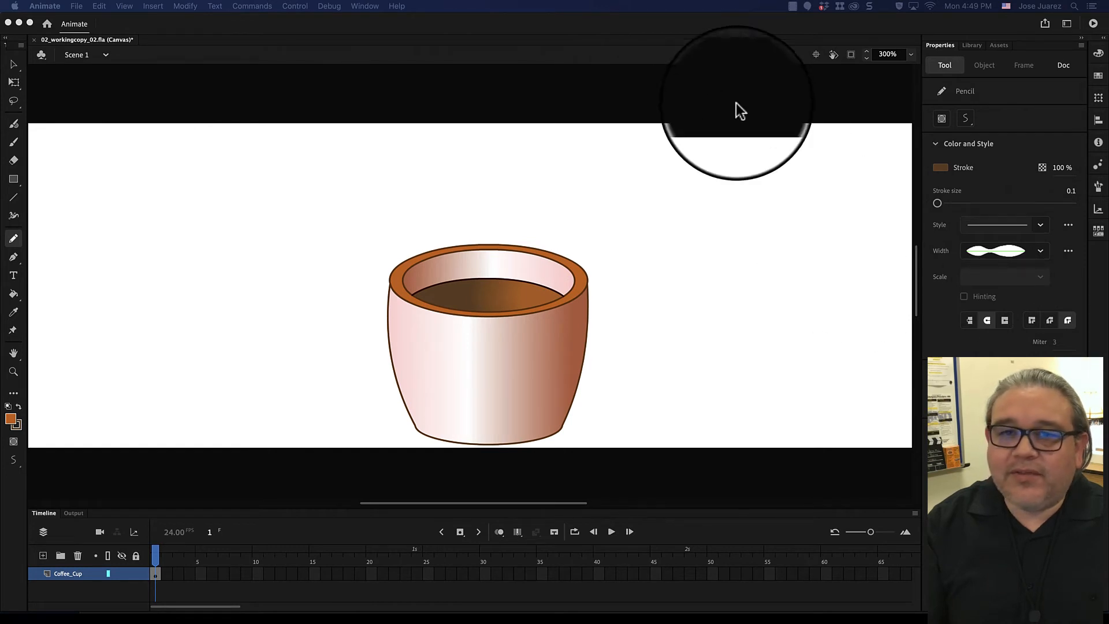
left_click(705, 18)
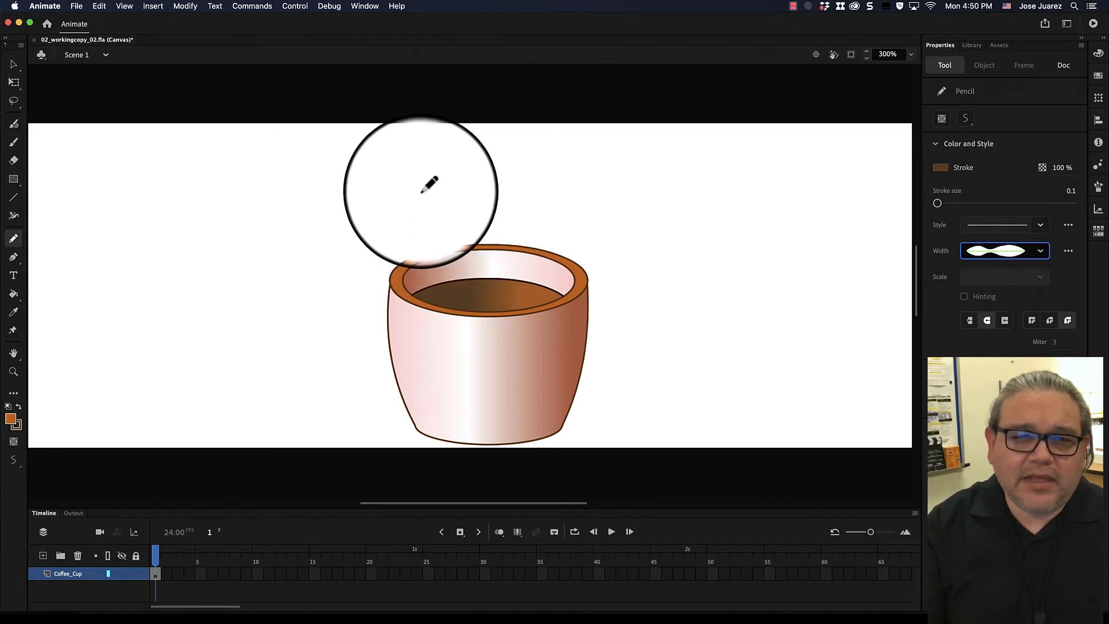
Draw and undo trial Pencil strokes above the cup, setting the stroke size to 15 between the two trials
left_click_drag(430, 185, 441, 271)
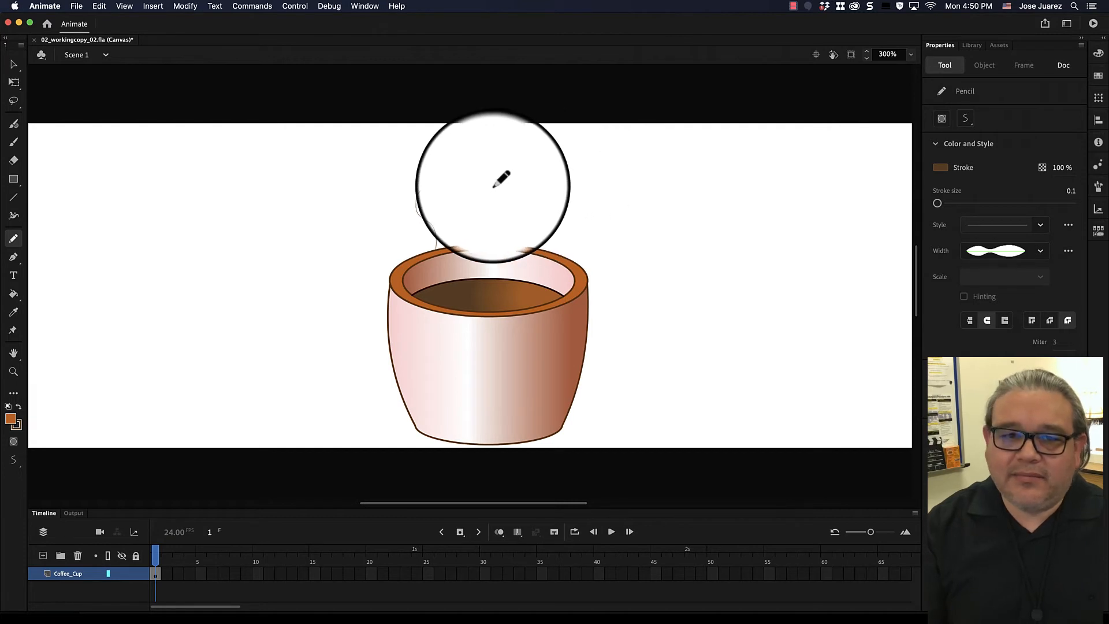
key("super+z")
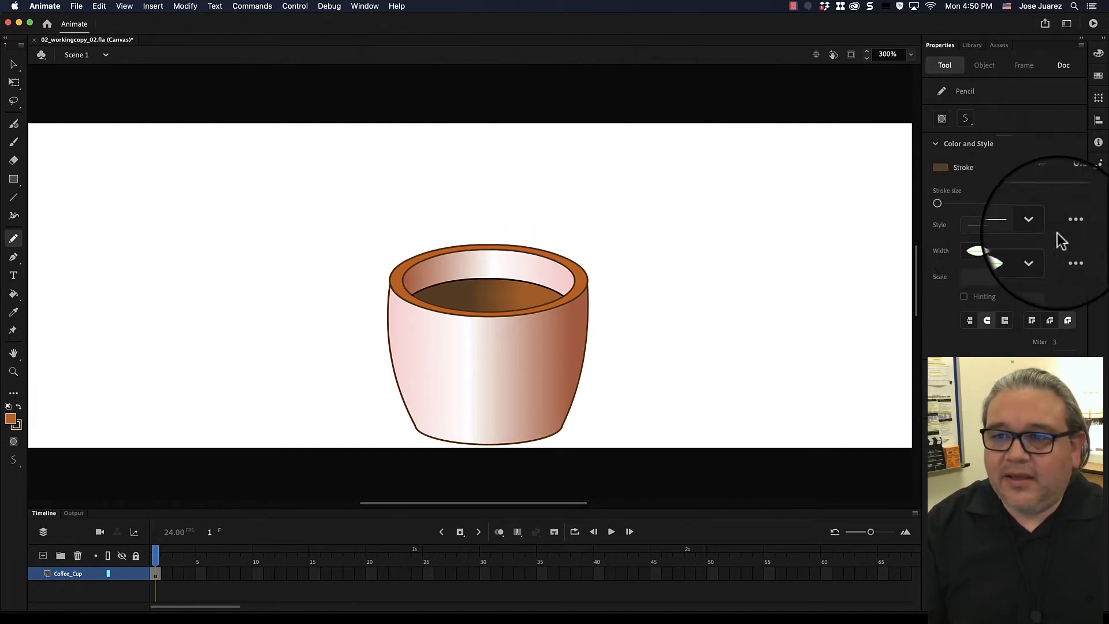
left_click(1069, 191)
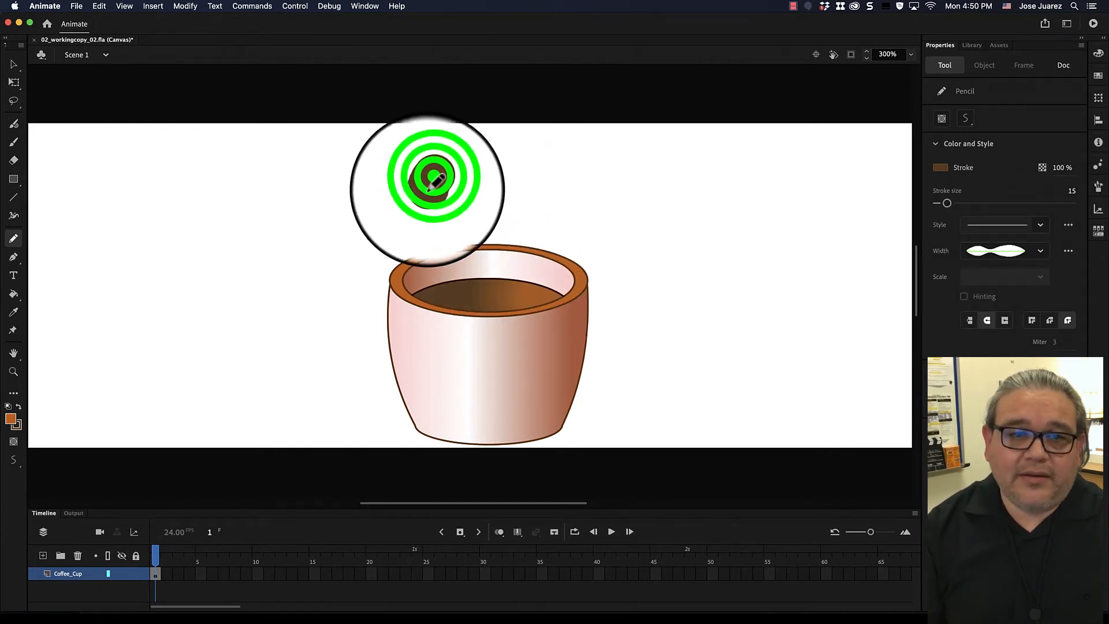
left_click_drag(426, 178, 456, 242)
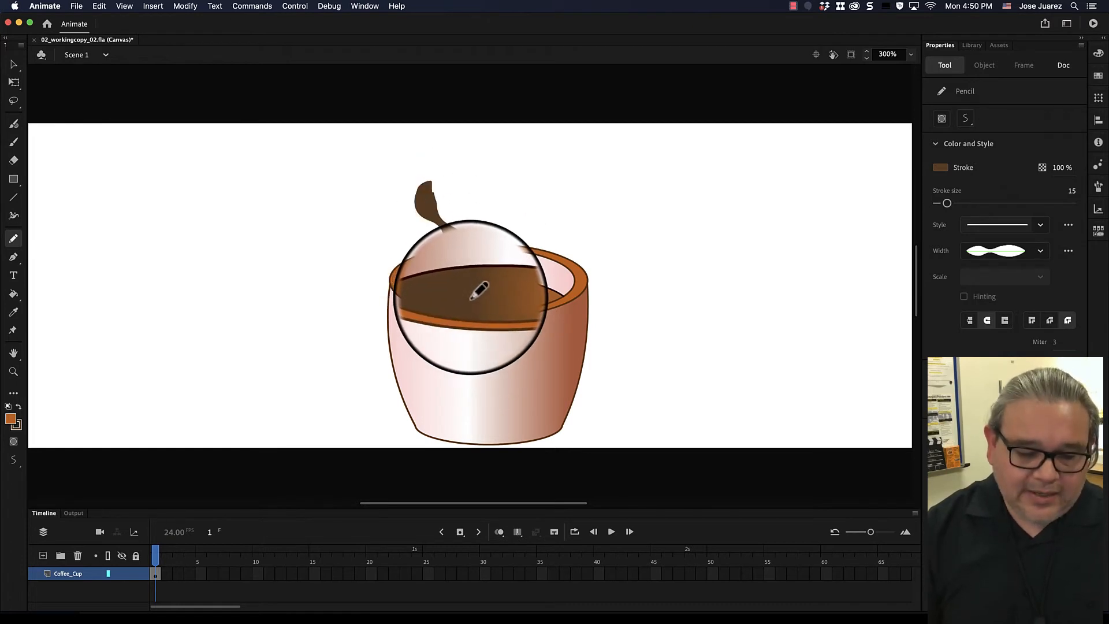
key("super+z")
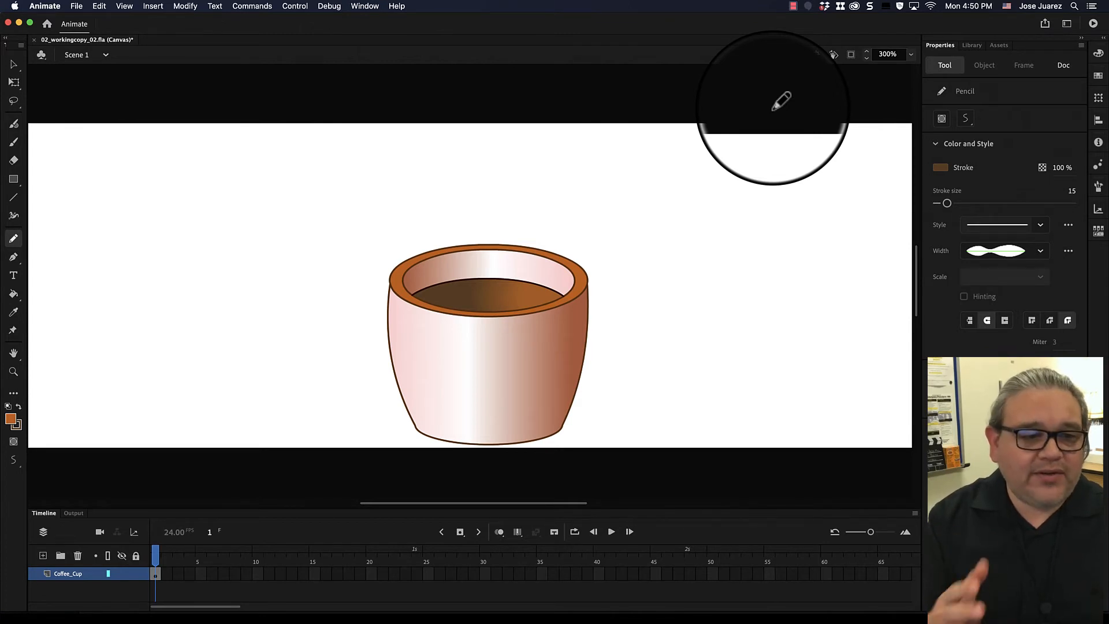
Add a new layer above Coffee_Cup and name it coffee aroma, accepting the corrected name coffee_aroma
left_click(64, 585)
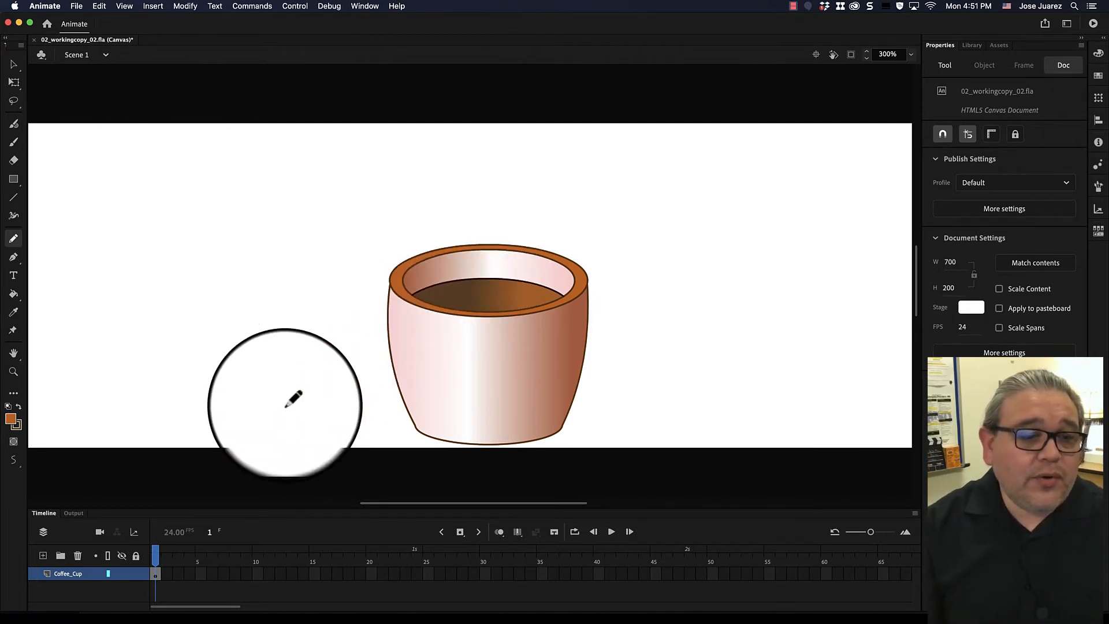
left_click(93, 586)
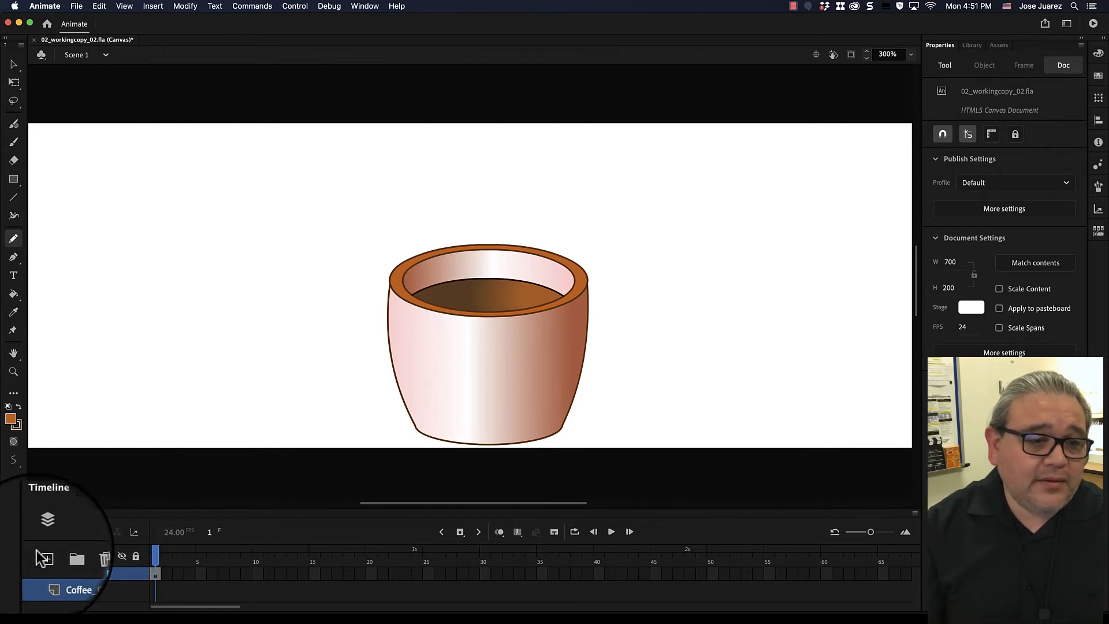
left_click(38, 556)
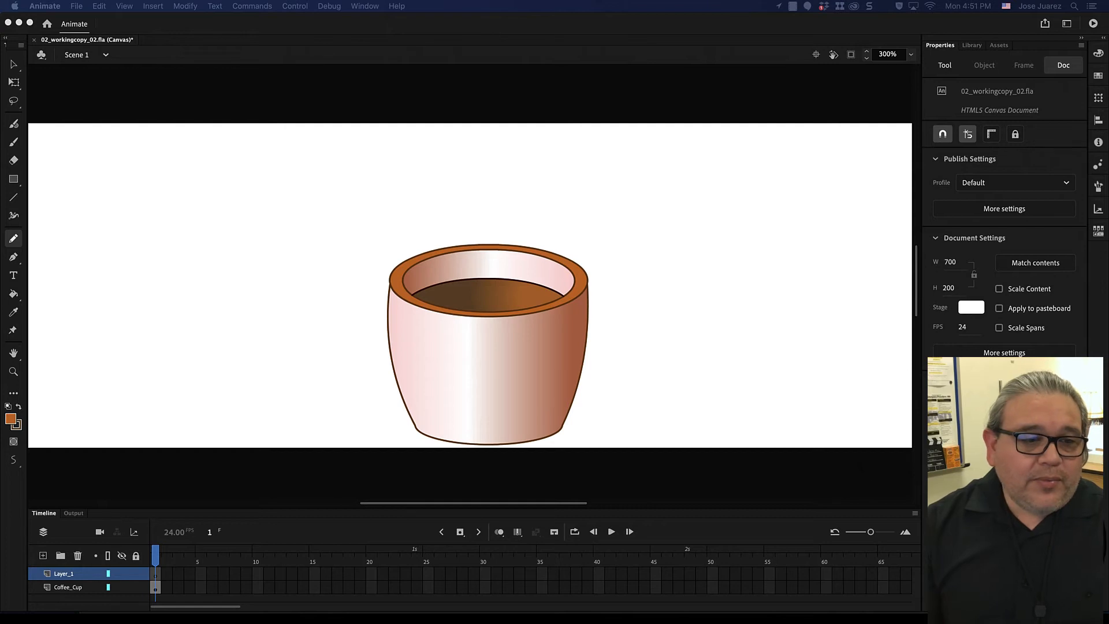
left_click(67, 574)
double_click(67, 574)
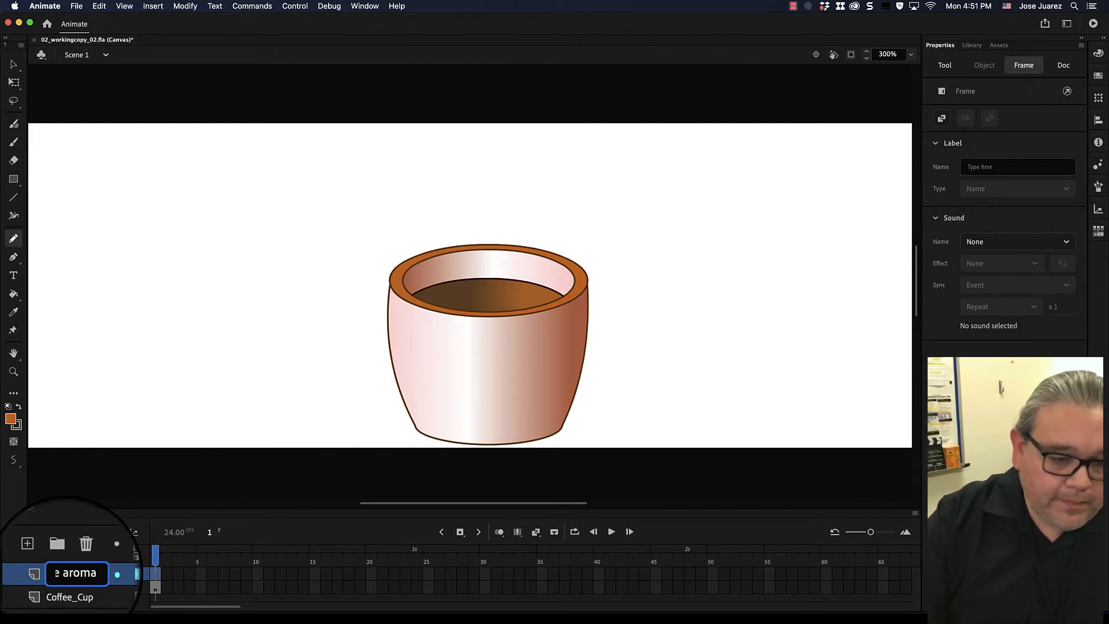
type("coffee aroma")
key("Return")
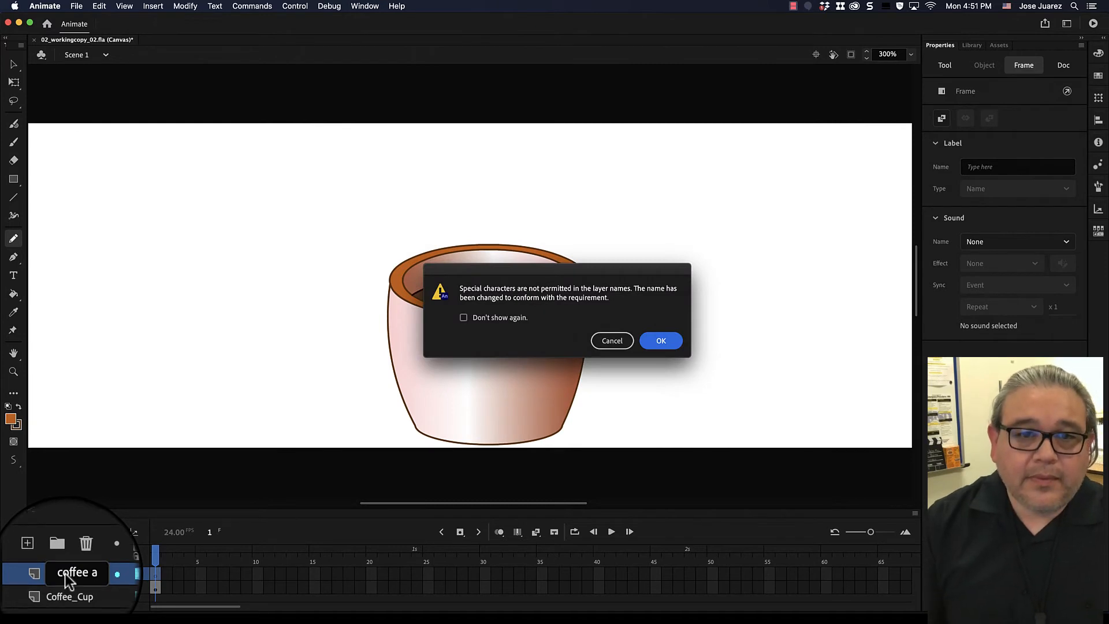
left_click(661, 341)
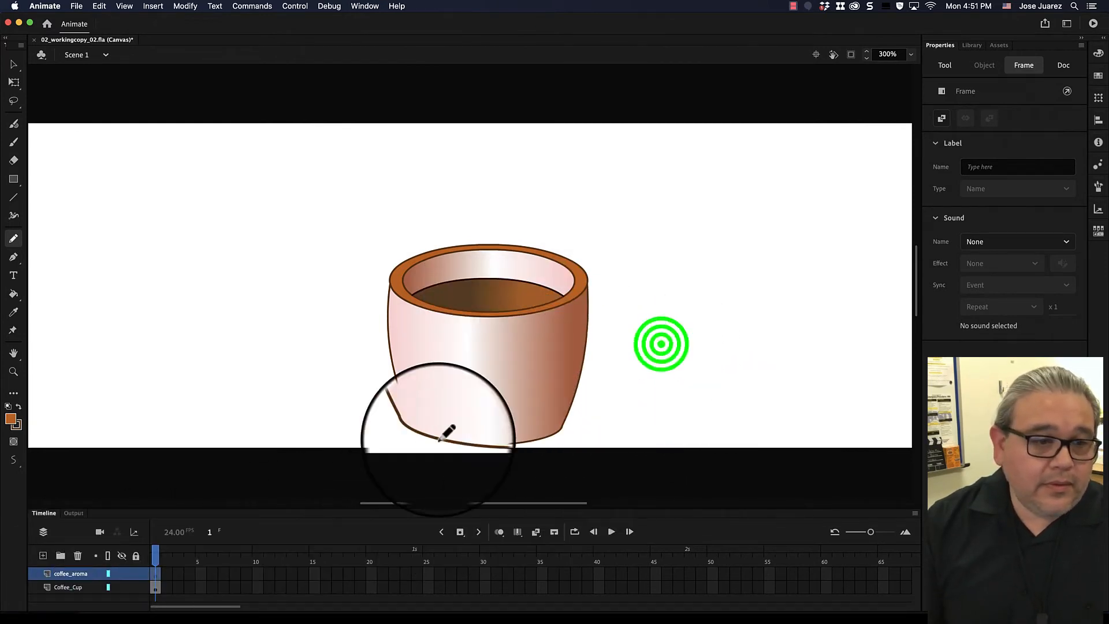
Lock the Coffee_Cup layer and make coffee_aroma the active layer
left_click(66, 589)
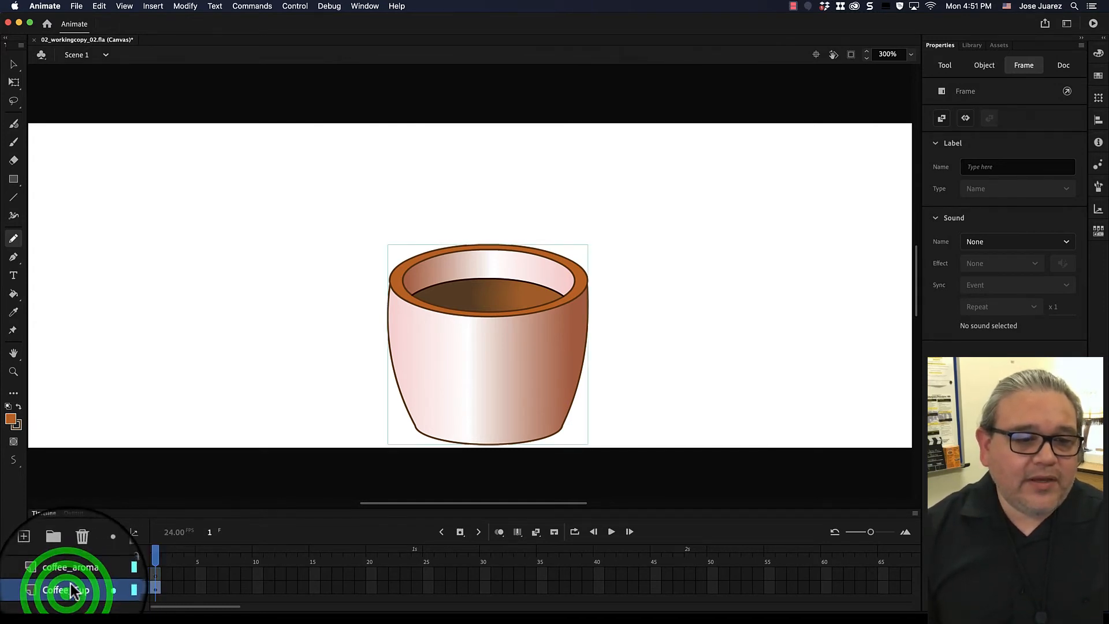
left_click(71, 572)
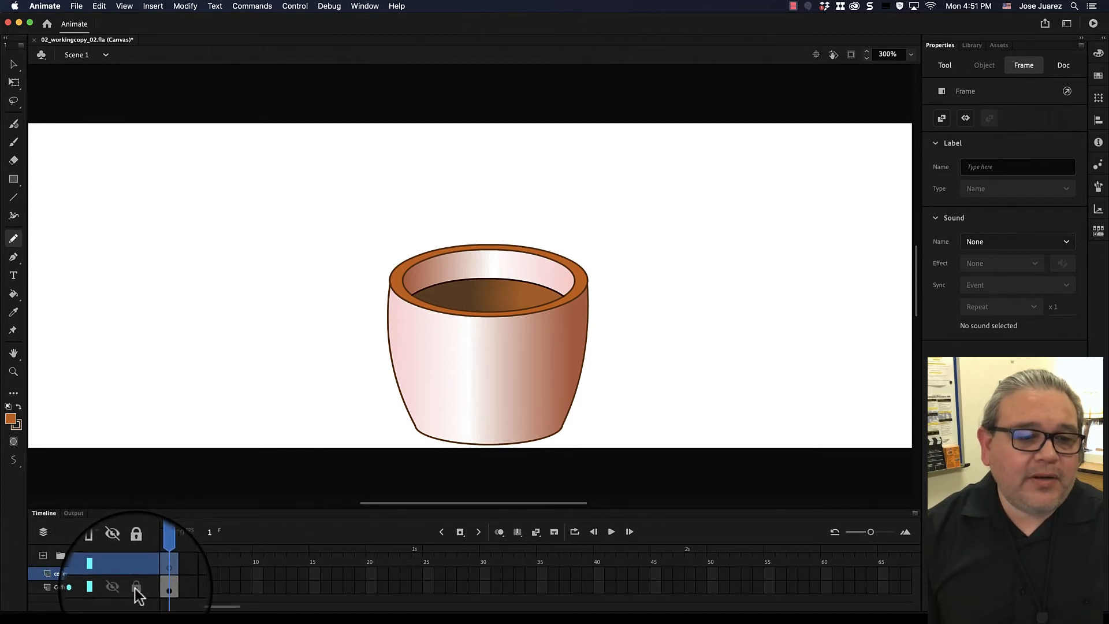
left_click(134, 587)
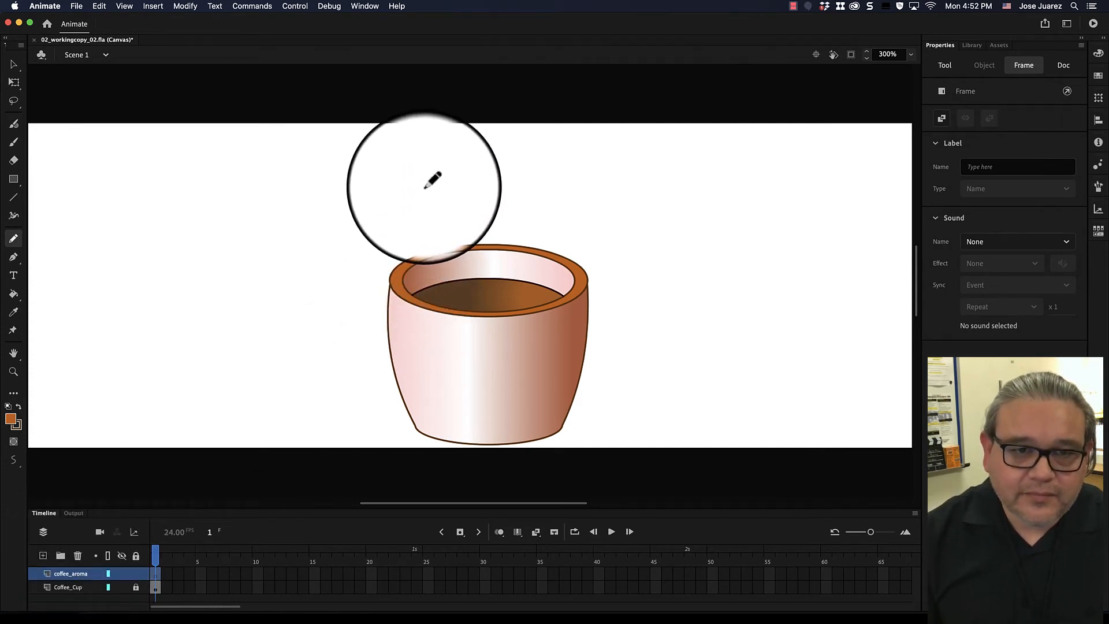
Draw three curved aroma strokes rising side by side from the cup's opening with the Pencil on the coffee_aroma layer
mouse_move(426, 180)
left_mouse_down()
mouse_move(401, 202)
mouse_move(463, 280)
left_mouse_up()
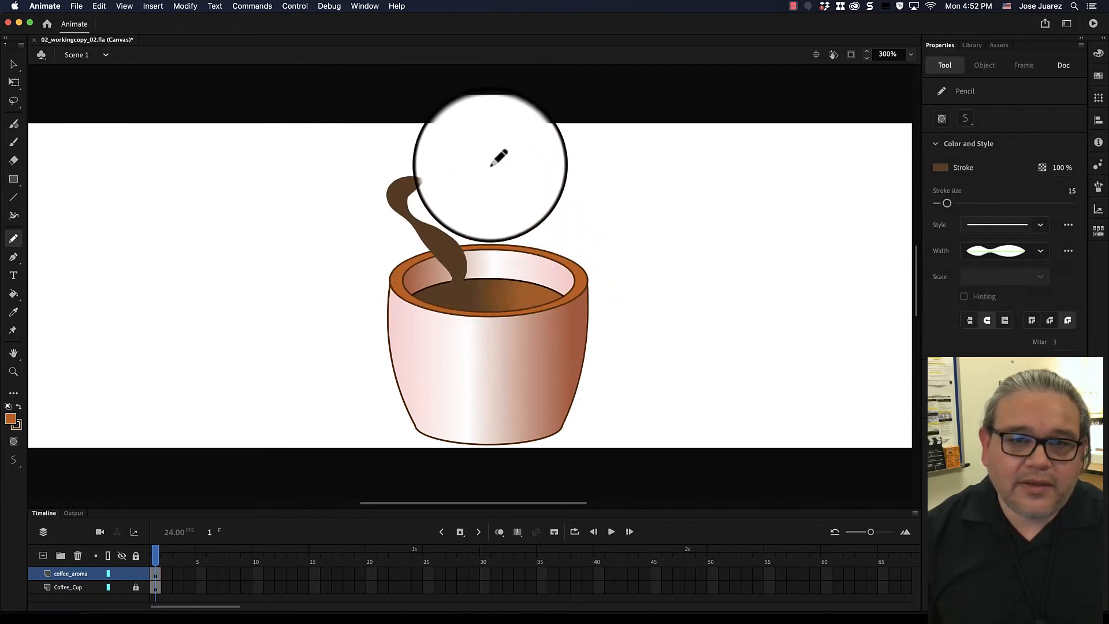
left_click_drag(491, 172, 504, 254)
left_click_drag(586, 190, 543, 260)
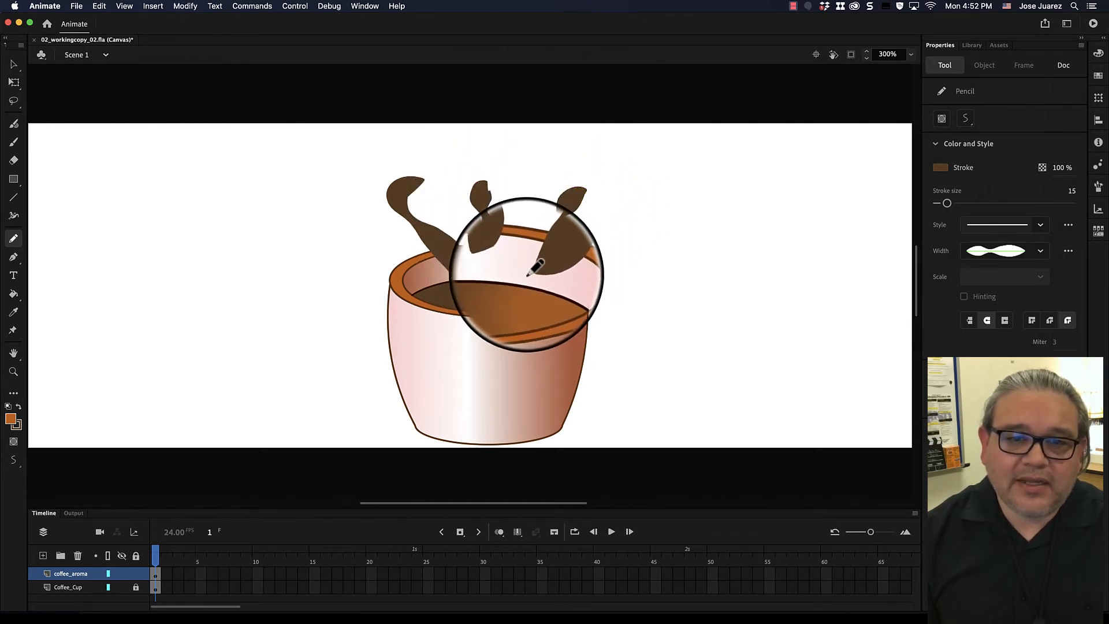
Undo the middle and right aroma strokes and redraw the middle one as a taller S-curve rising from the cup, undoing one attempt
key("super+z")
key("super+z")
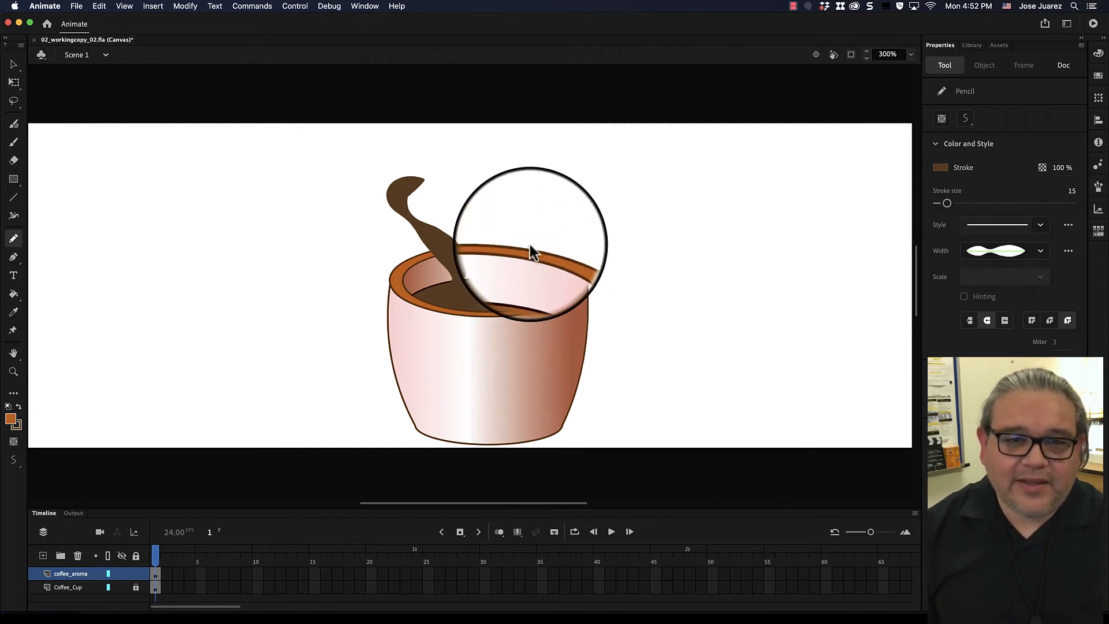
mouse_move(496, 135)
left_mouse_down()
mouse_move(481, 181)
mouse_move(504, 215)
mouse_move(505, 275)
left_mouse_up()
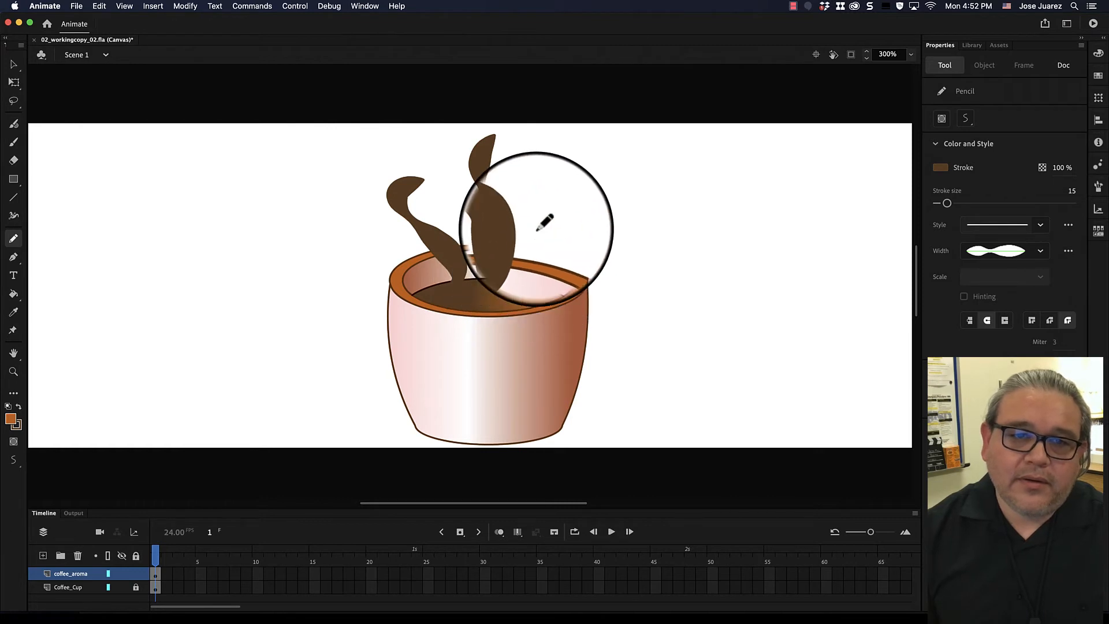
key("super+z")
mouse_move(475, 144)
left_mouse_down()
mouse_move(505, 167)
mouse_move(481, 220)
mouse_move(488, 263)
left_mouse_up()
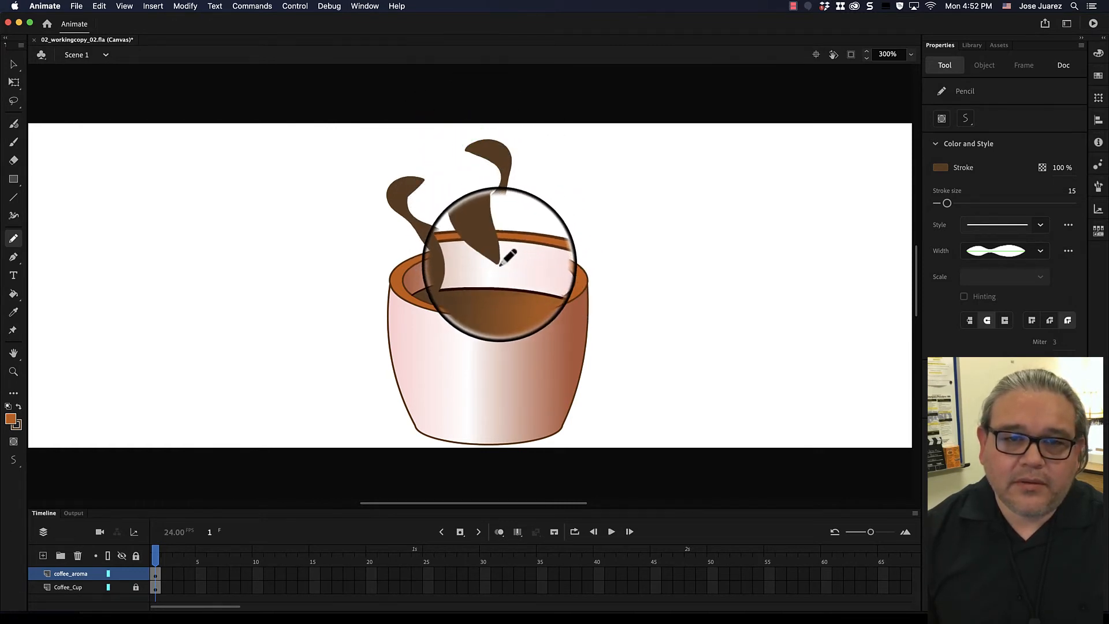
Draw the right-hand aroma stroke as a short wavy curve ending at the coffee surface, undoing and redrawing the trial attempts
left_click_drag(558, 186, 532, 234)
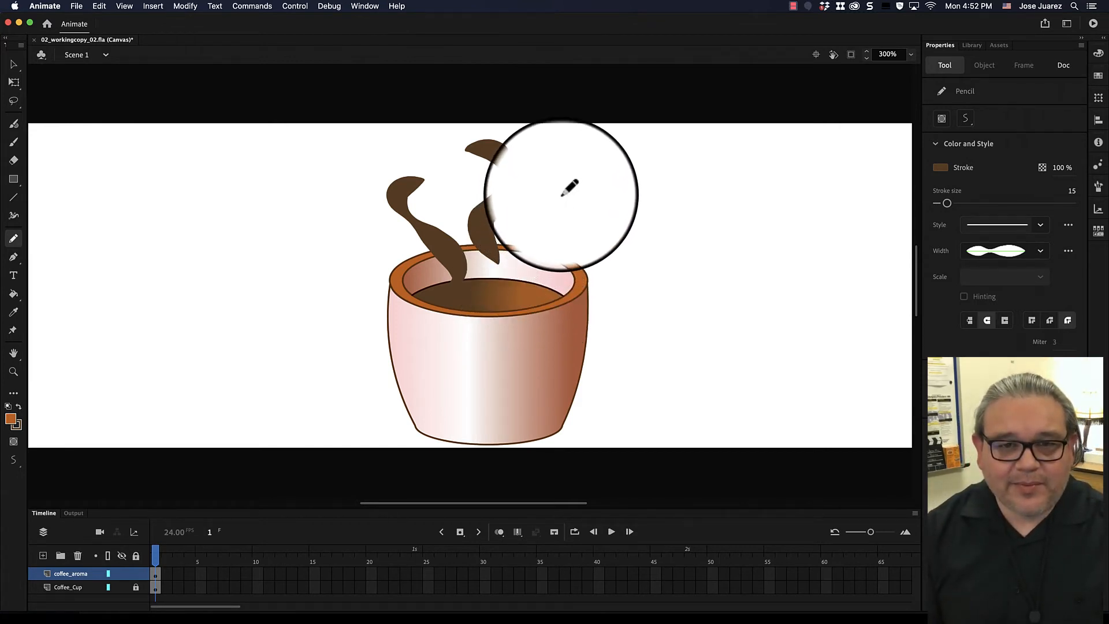
mouse_move(568, 188)
left_mouse_down()
mouse_move(559, 270)
mouse_move(527, 285)
left_mouse_up()
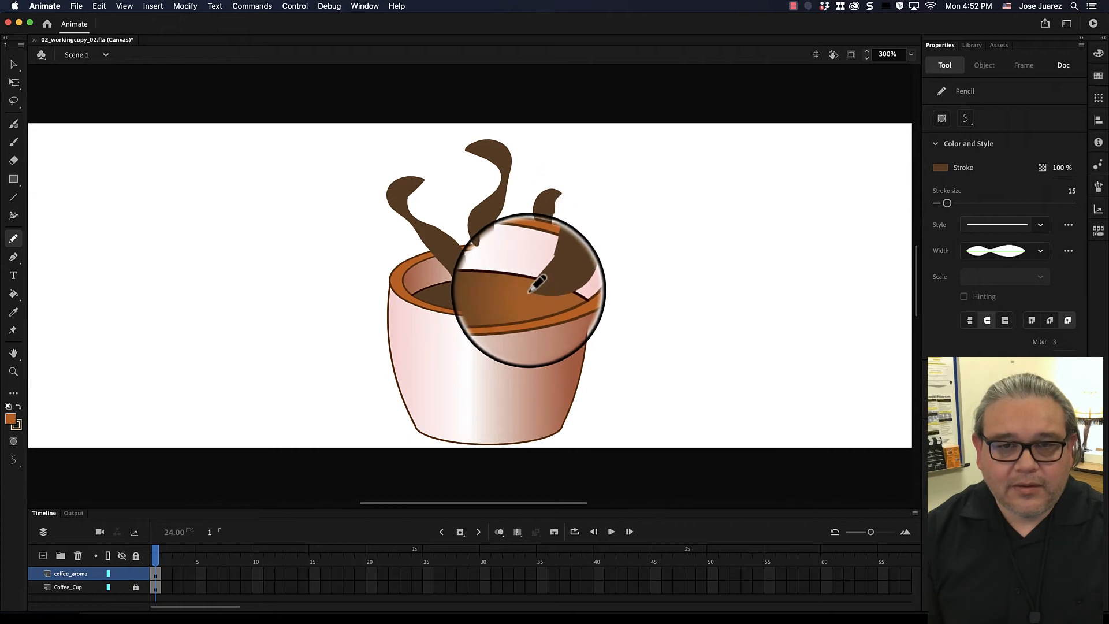
key("super+z")
left_click_drag(569, 195, 530, 285)
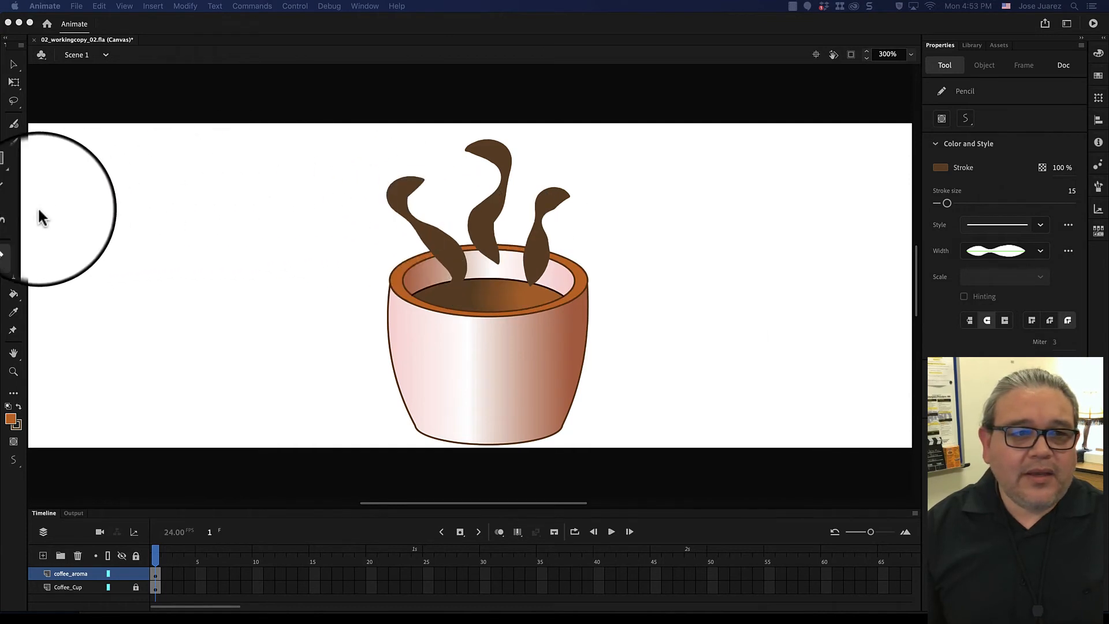
Remove the Width tool from the toolbar by returning it to the set of extra tools
left_click(13, 217)
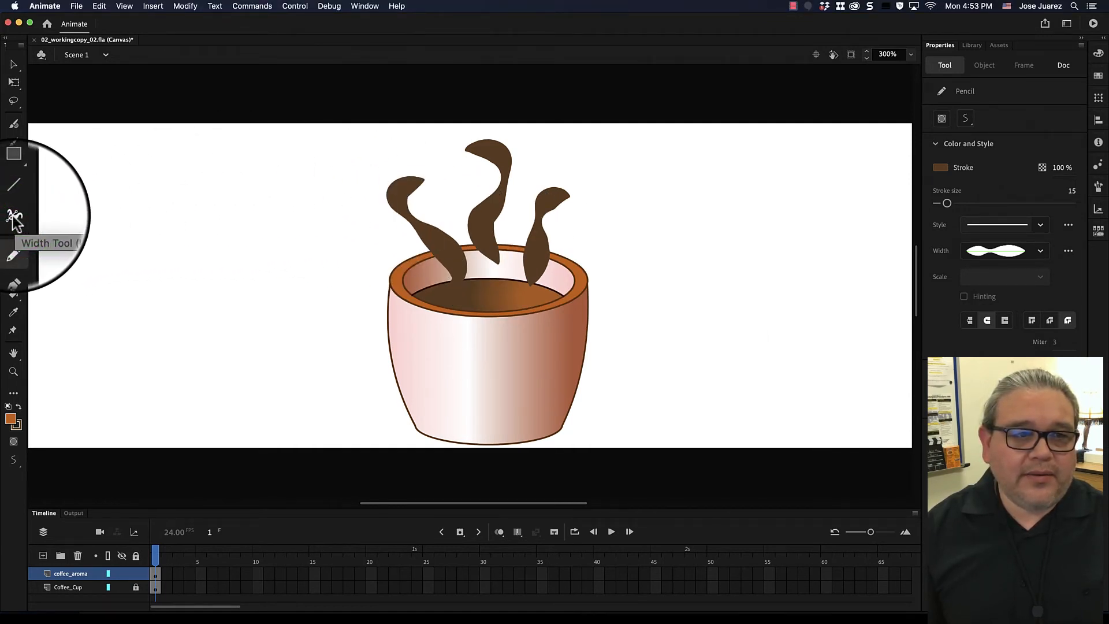
left_click(12, 215)
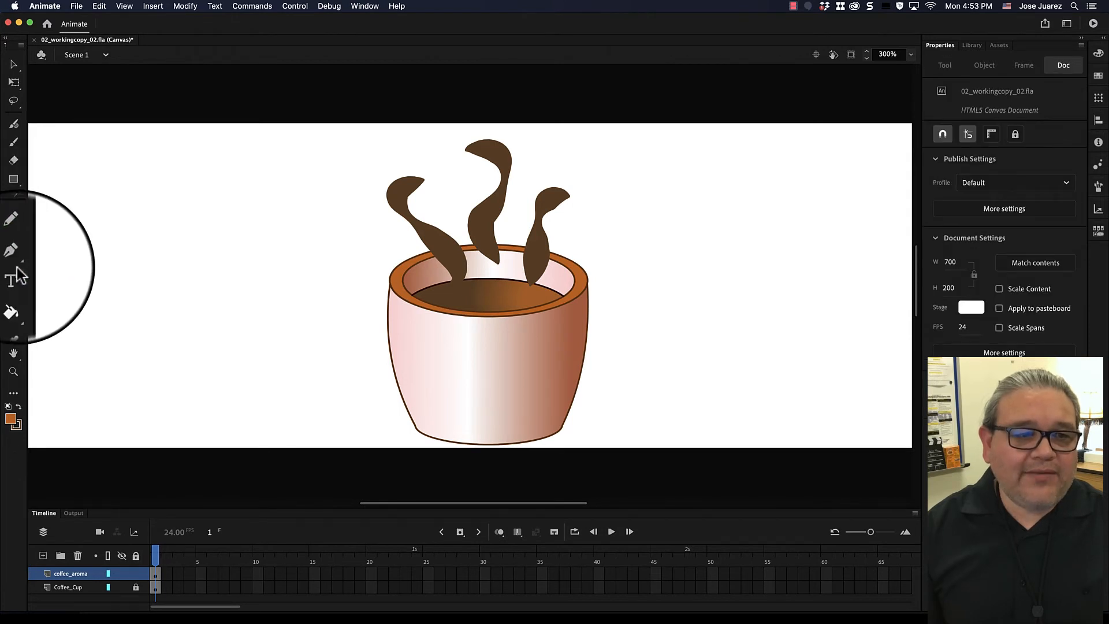
left_click(13, 393)
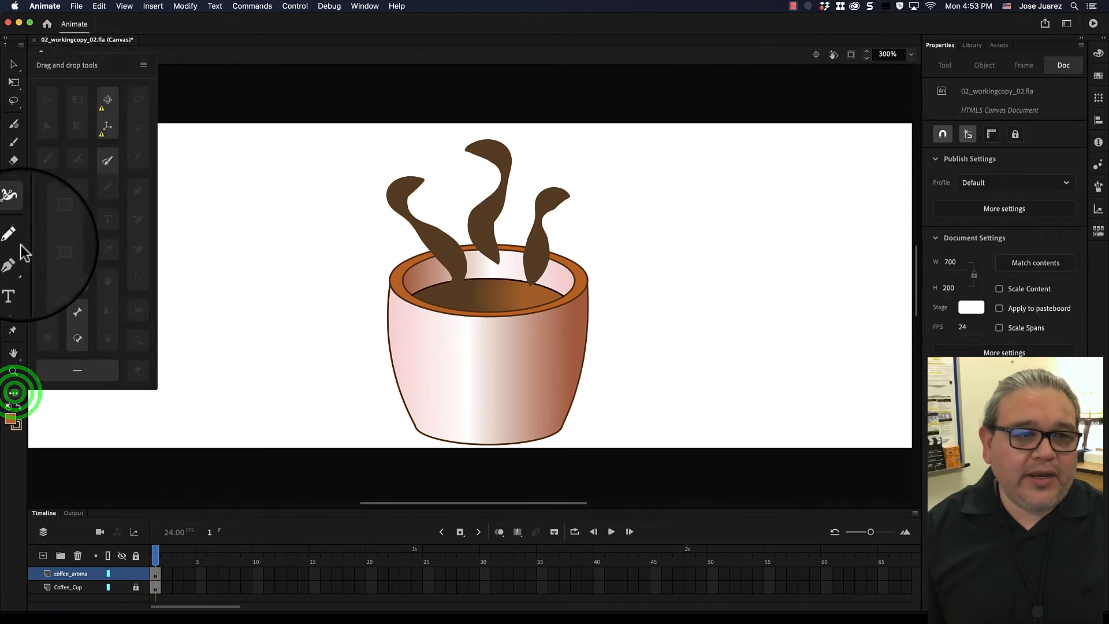
left_click_drag(13, 216, 105, 190)
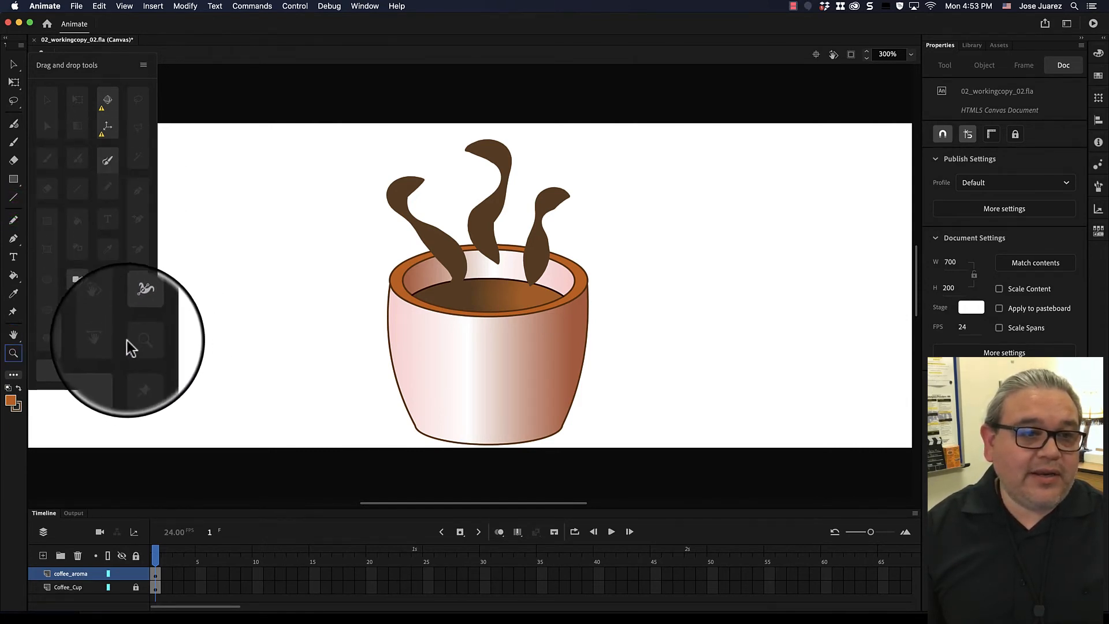
left_click(14, 374)
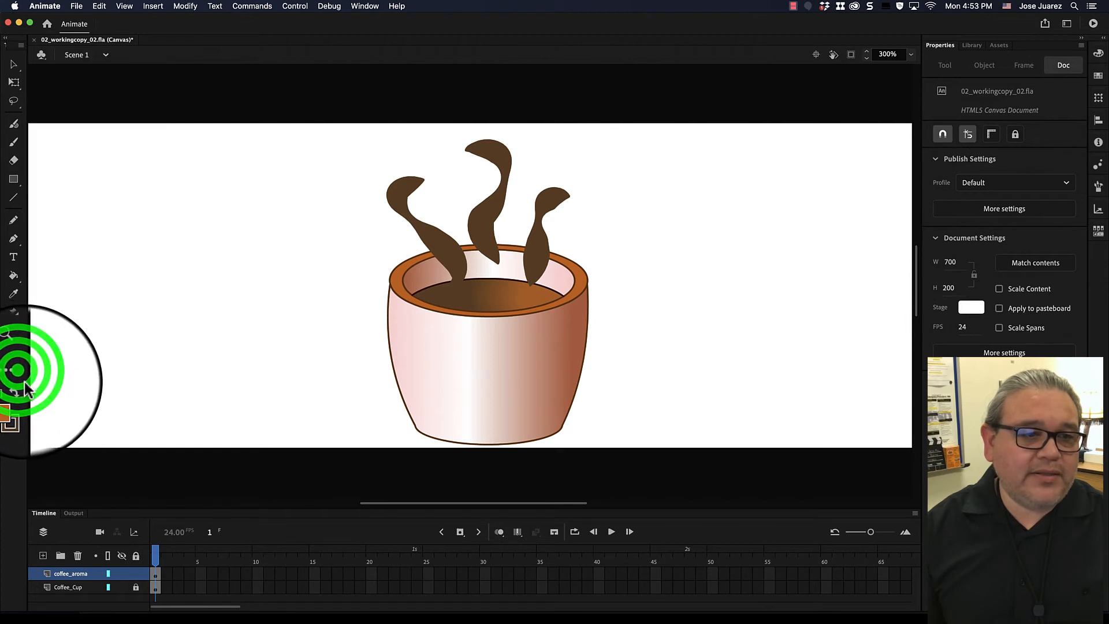
Put the Width tool back in the toolbar between the Line and Pencil tools and activate it
left_click(16, 377)
left_click_drag(138, 317, 16, 206)
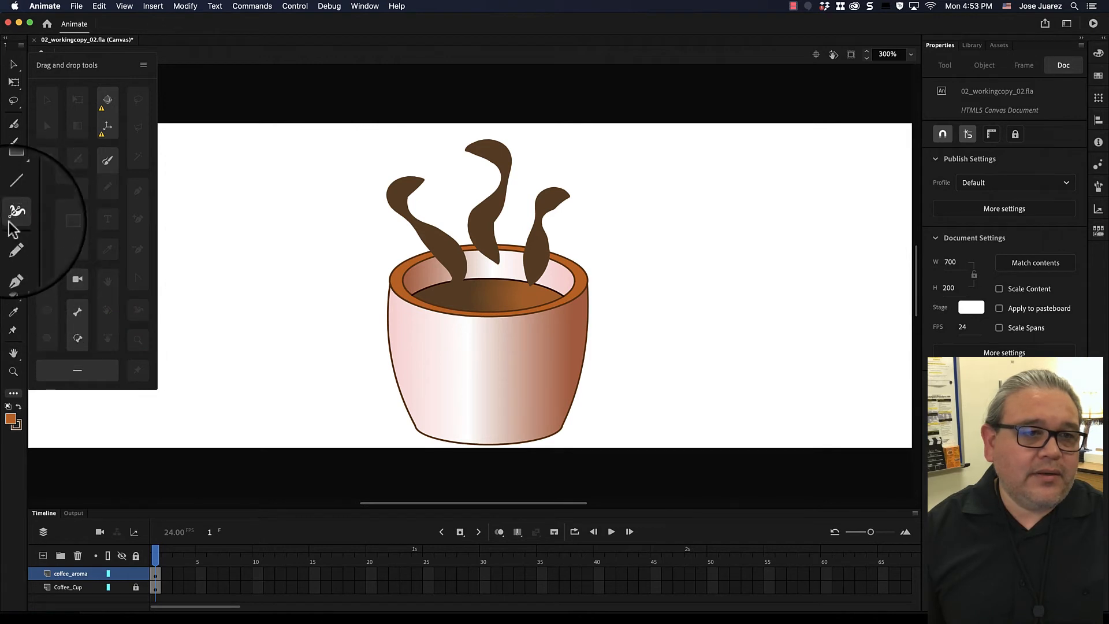
left_click(12, 218)
left_click(14, 392)
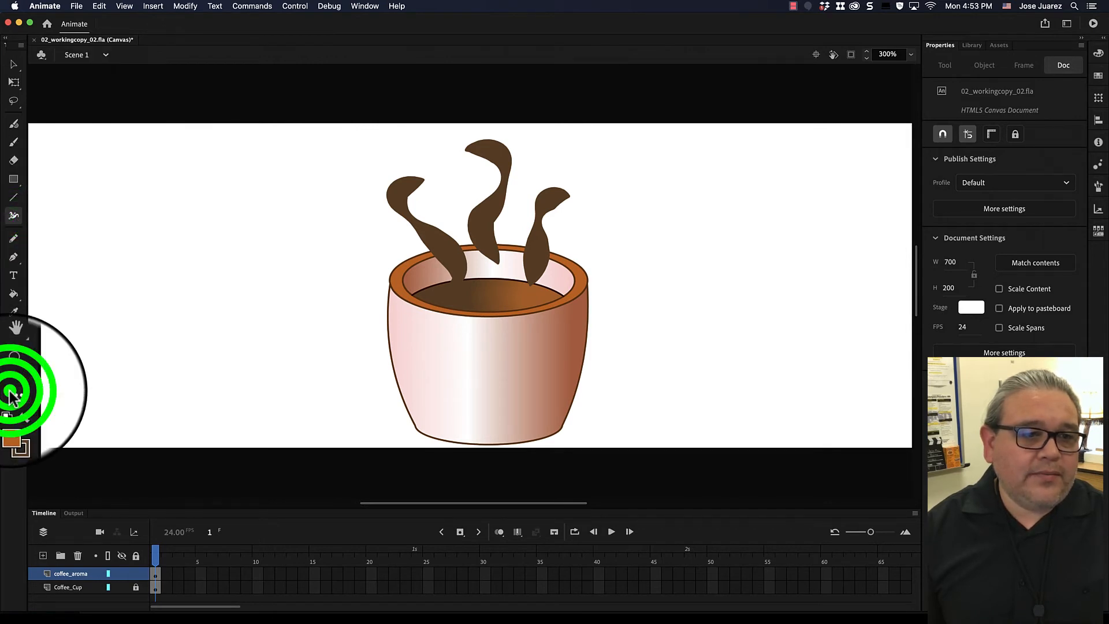
left_click(15, 217)
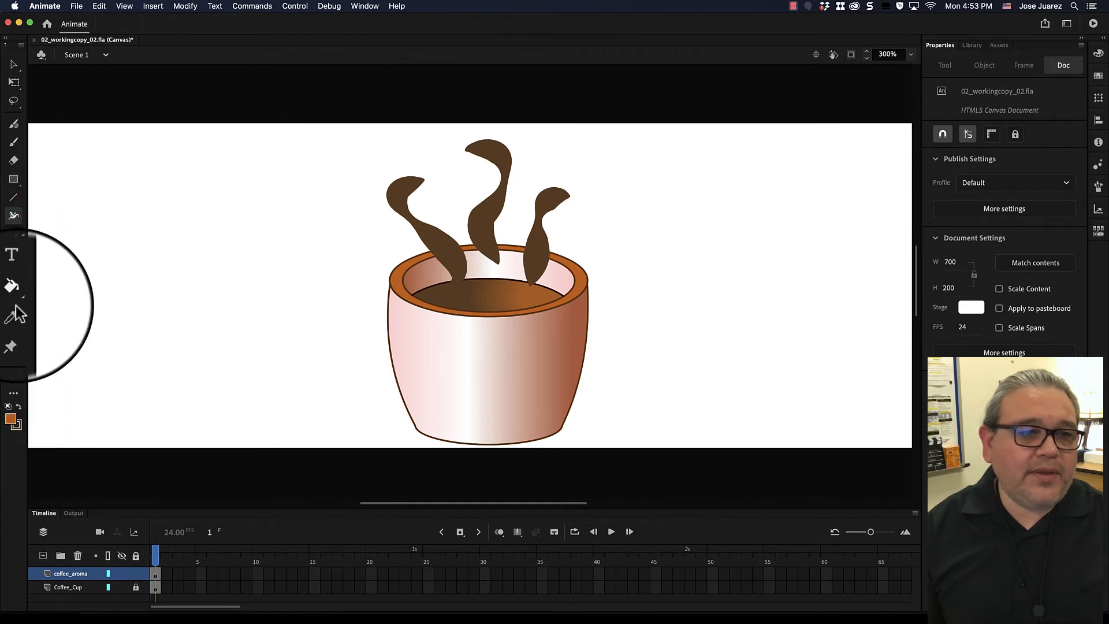
left_click(17, 217)
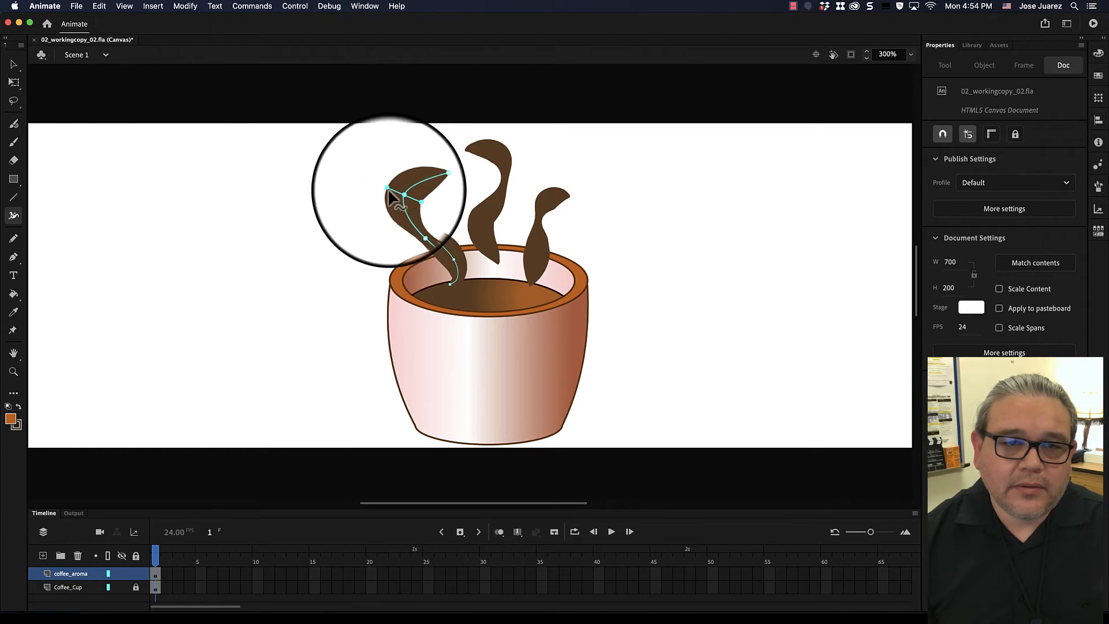
Try different widths at the left aroma stroke's upper bend, undoing the widening, and slightly narrow the stroke's lower bulge
left_click(387, 186)
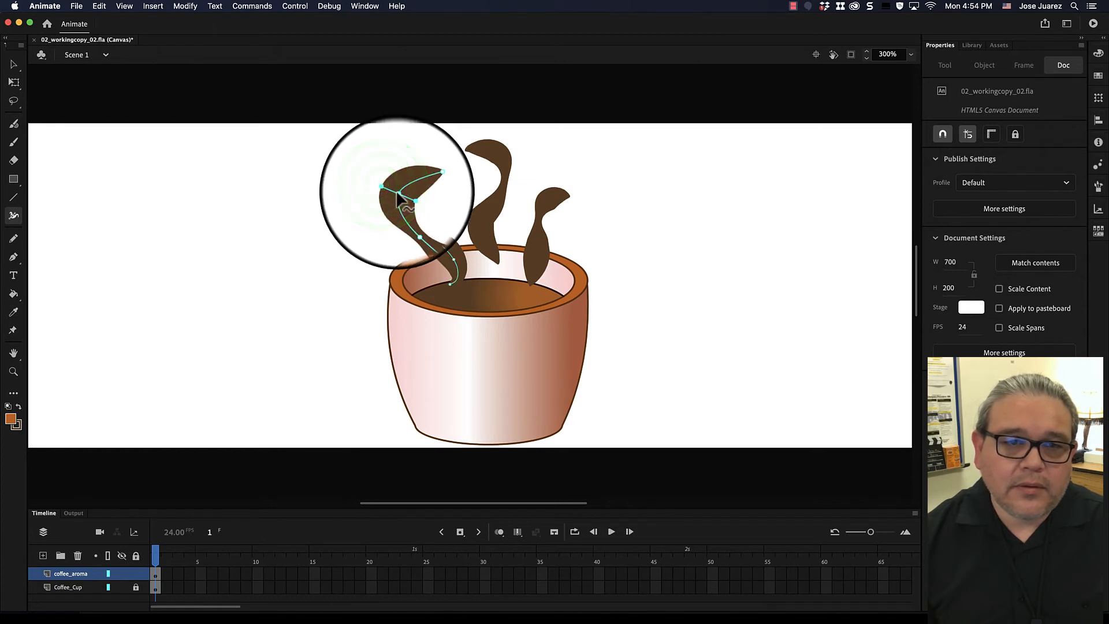
left_click_drag(387, 186, 382, 187)
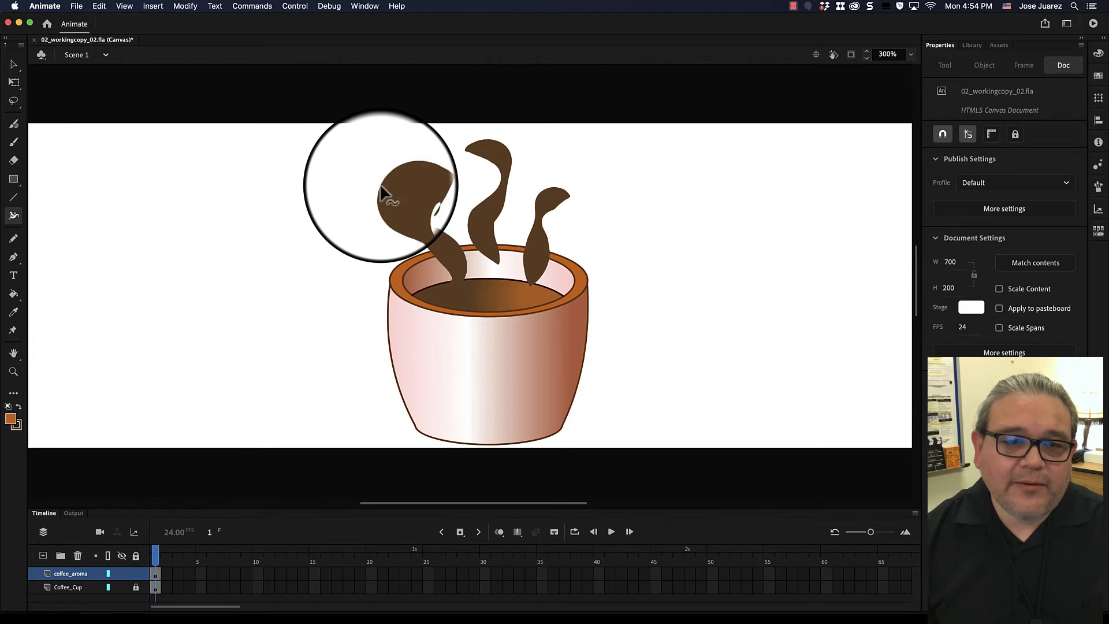
key("super+z")
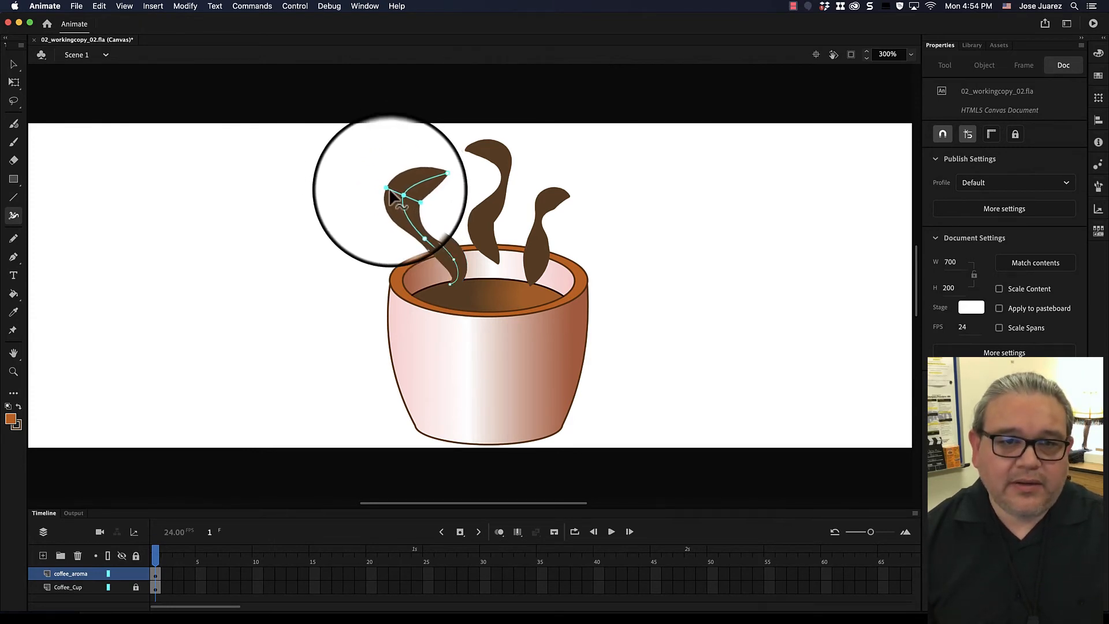
left_click(387, 186)
left_click_drag(387, 185, 390, 186)
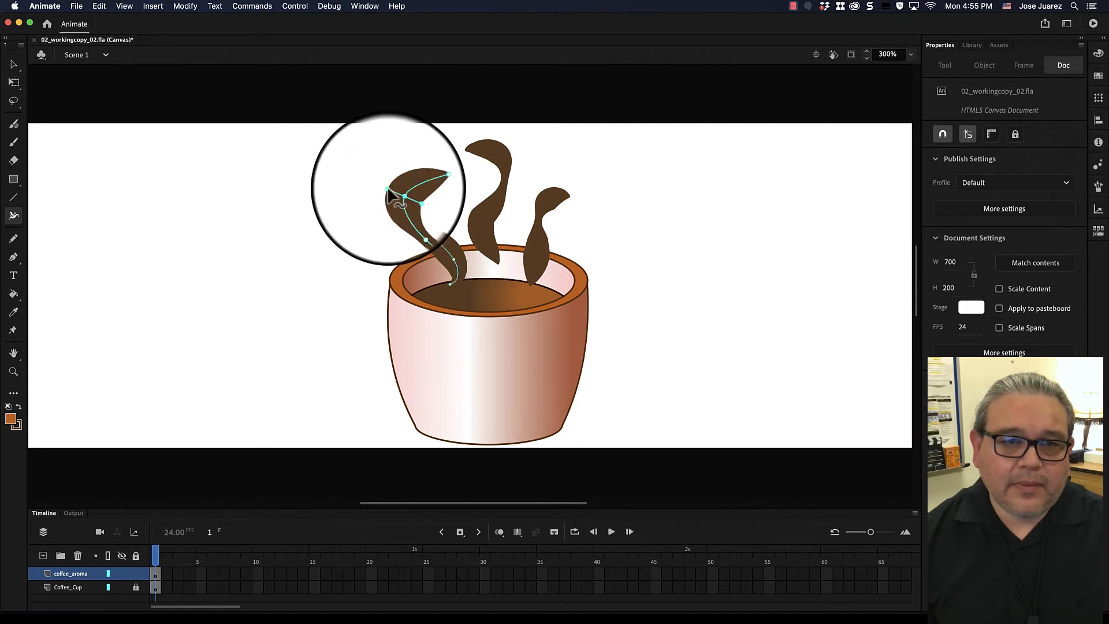
left_click(388, 189)
left_click_drag(395, 196, 394, 190)
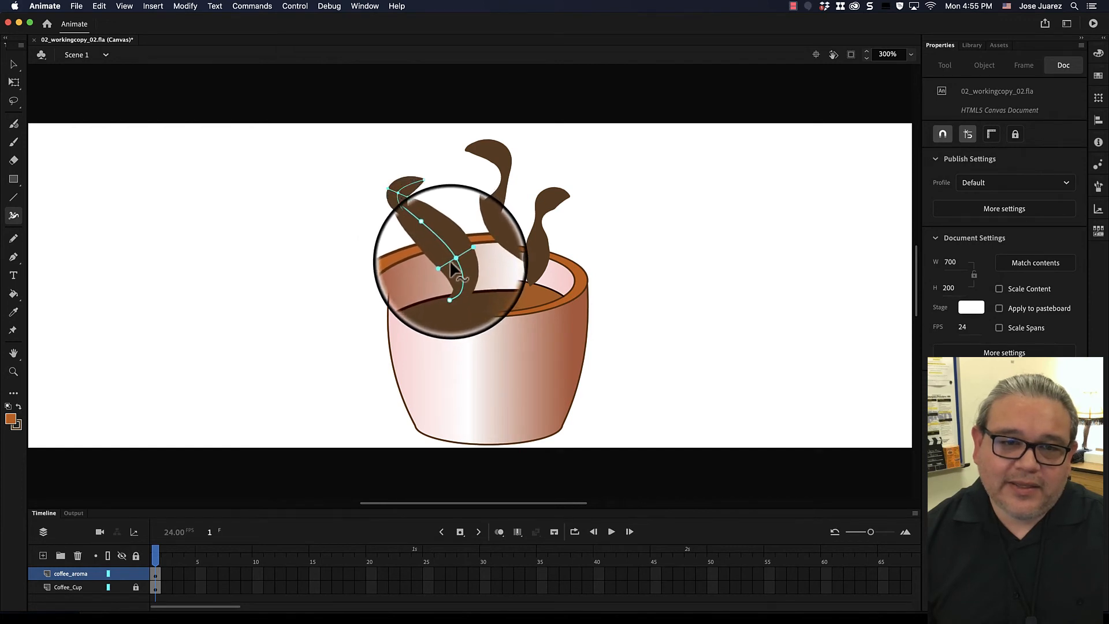
left_click_drag(464, 253, 460, 255)
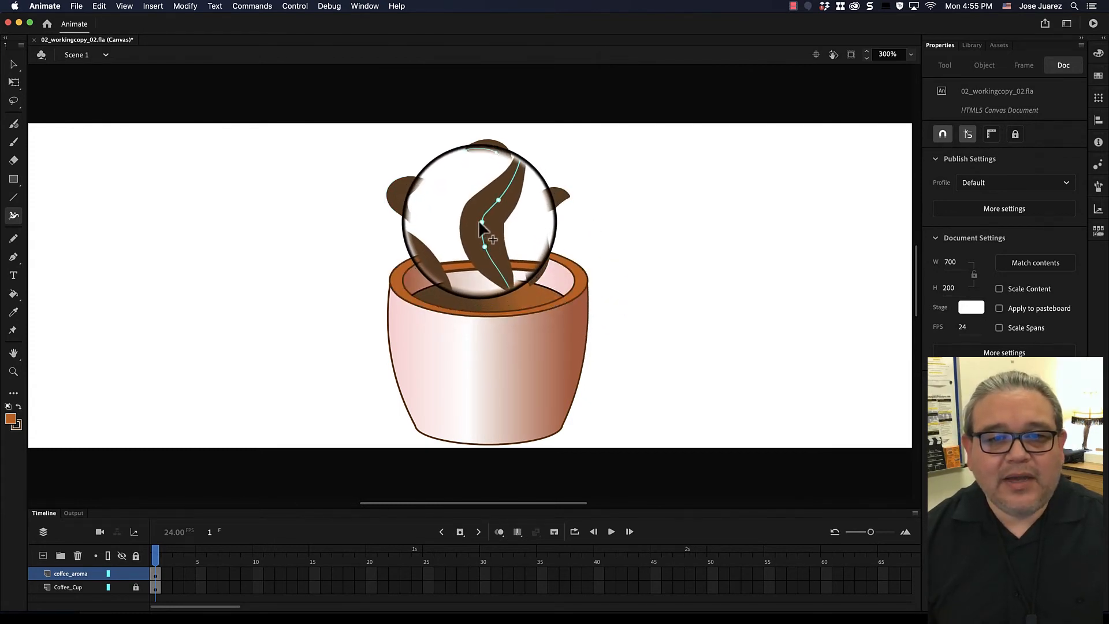
Adjust the width of the middle aroma stroke around its lower bulge with the Width tool
left_click(481, 220)
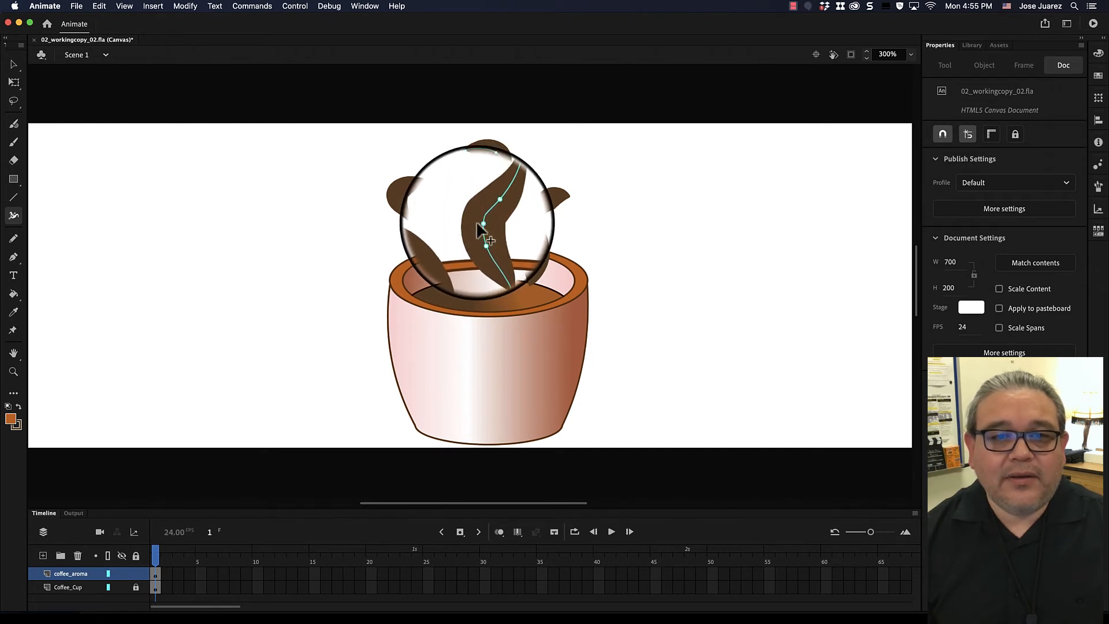
left_click(481, 220)
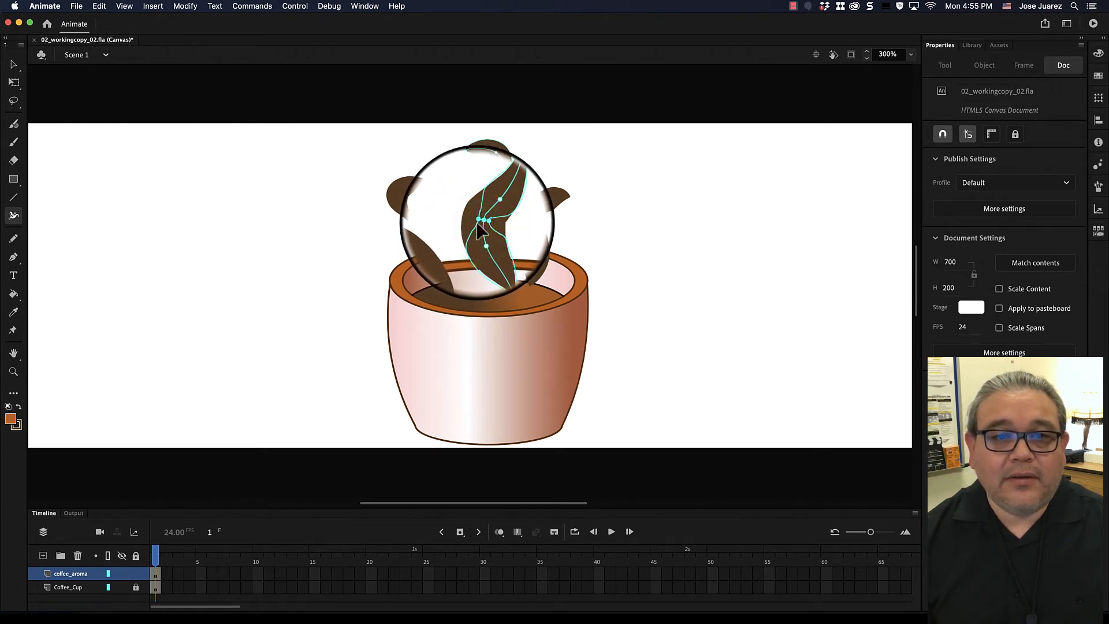
left_click_drag(479, 221, 469, 221)
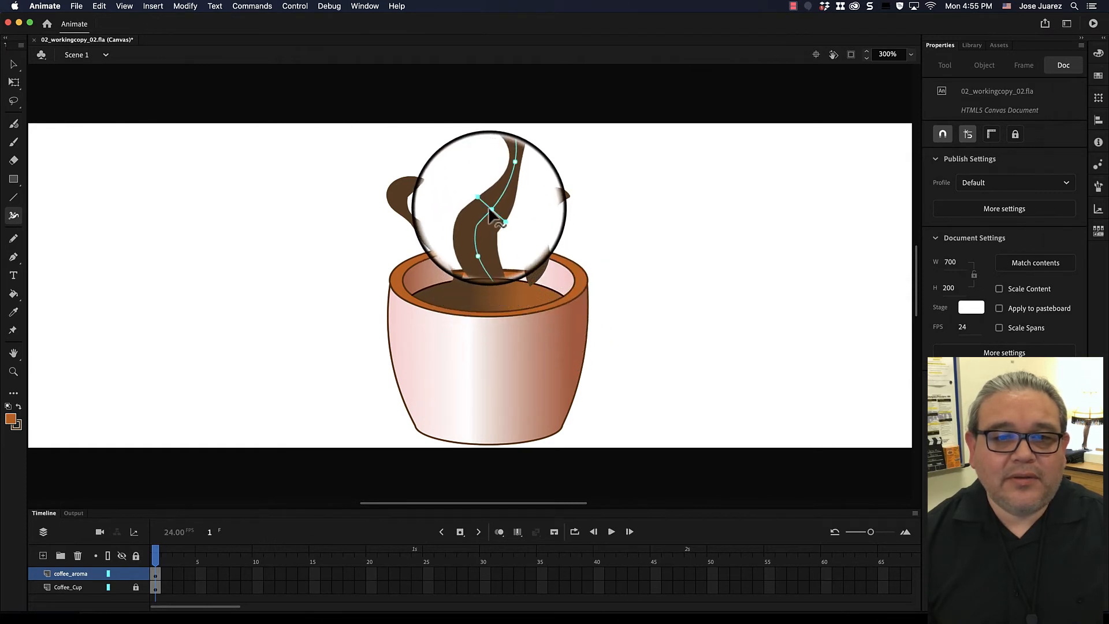
left_click(487, 207)
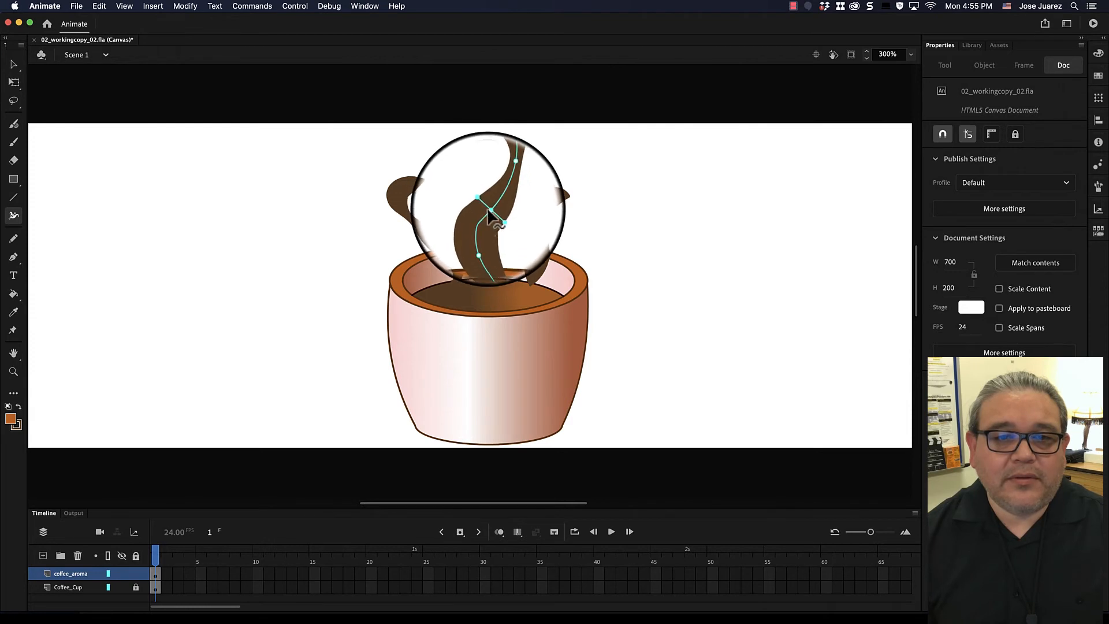
left_click(489, 209)
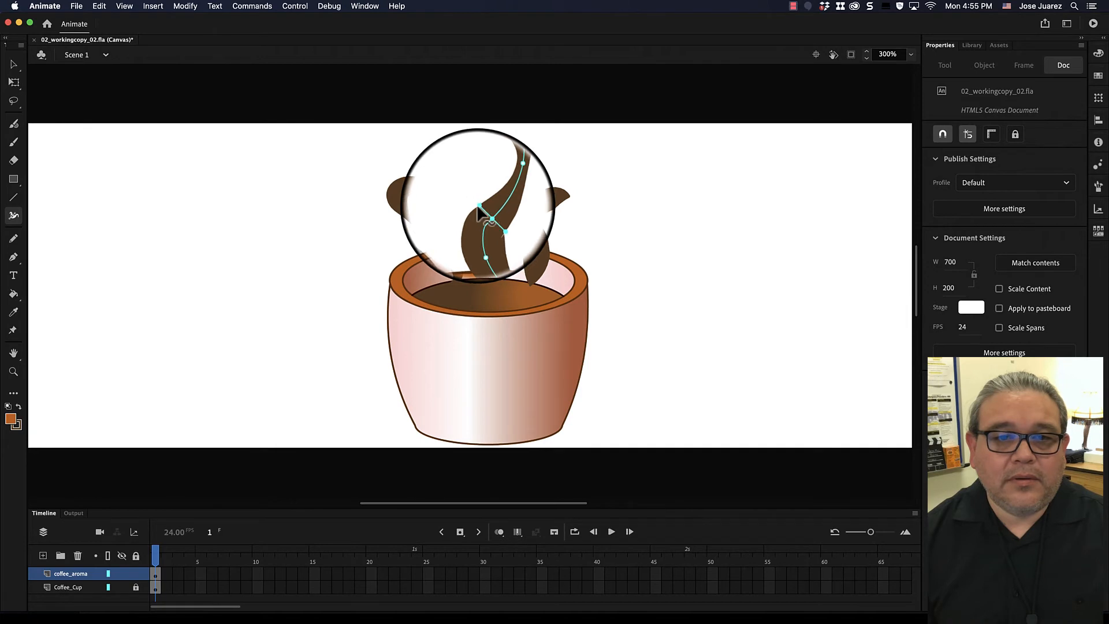
left_click(480, 207)
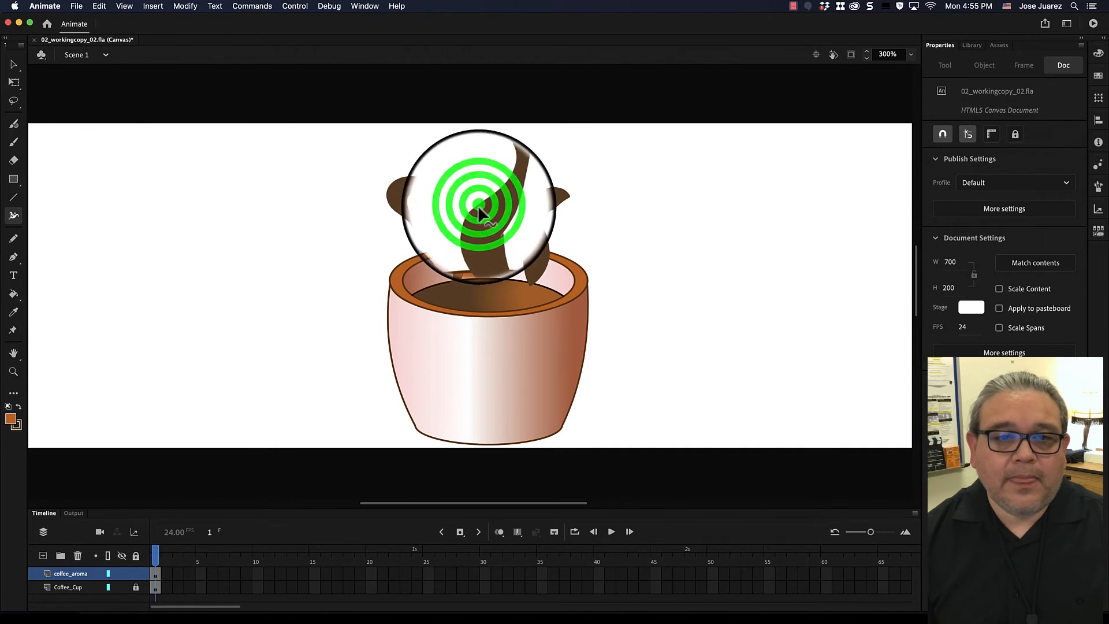
left_click(480, 208)
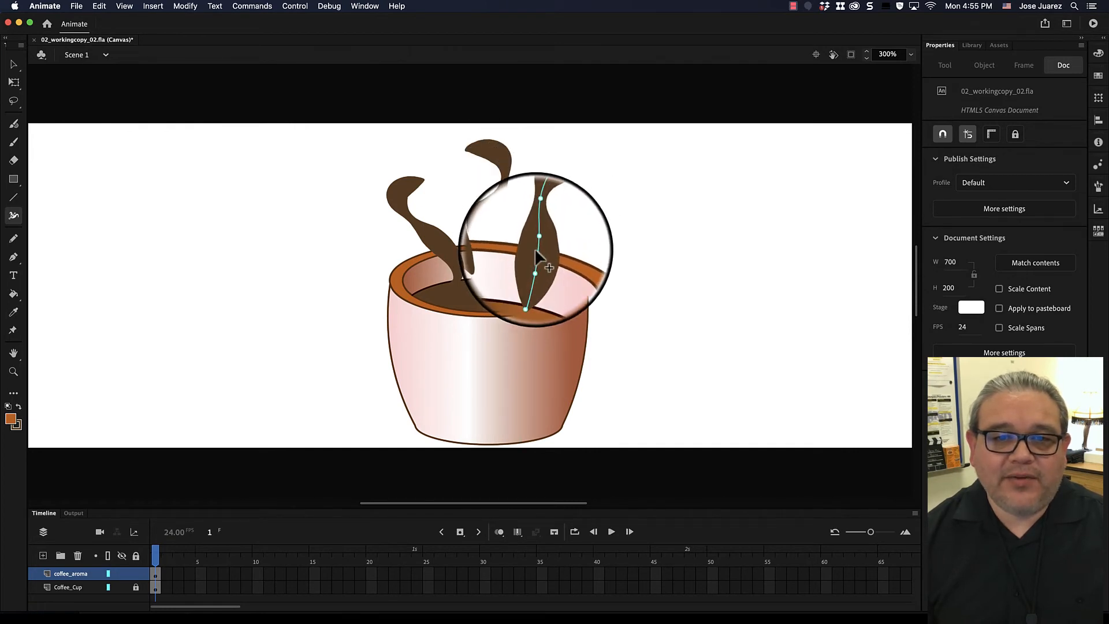
Narrow the right aroma stroke's lower bulge and readjust the width of the middle stroke's lower bend
left_click_drag(549, 247, 546, 248)
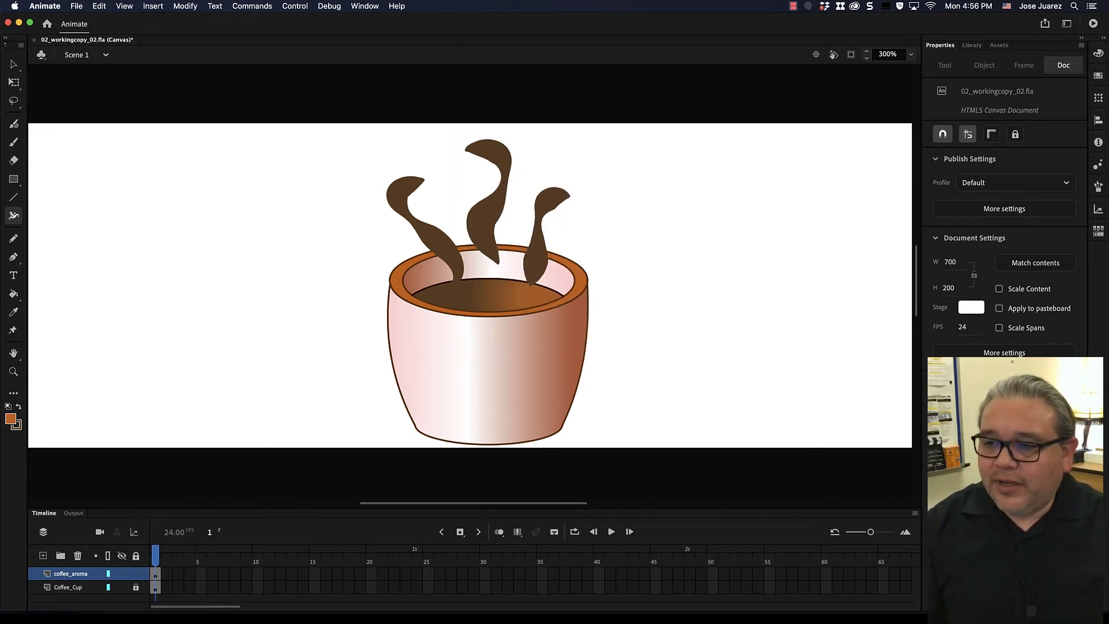
left_click(486, 213)
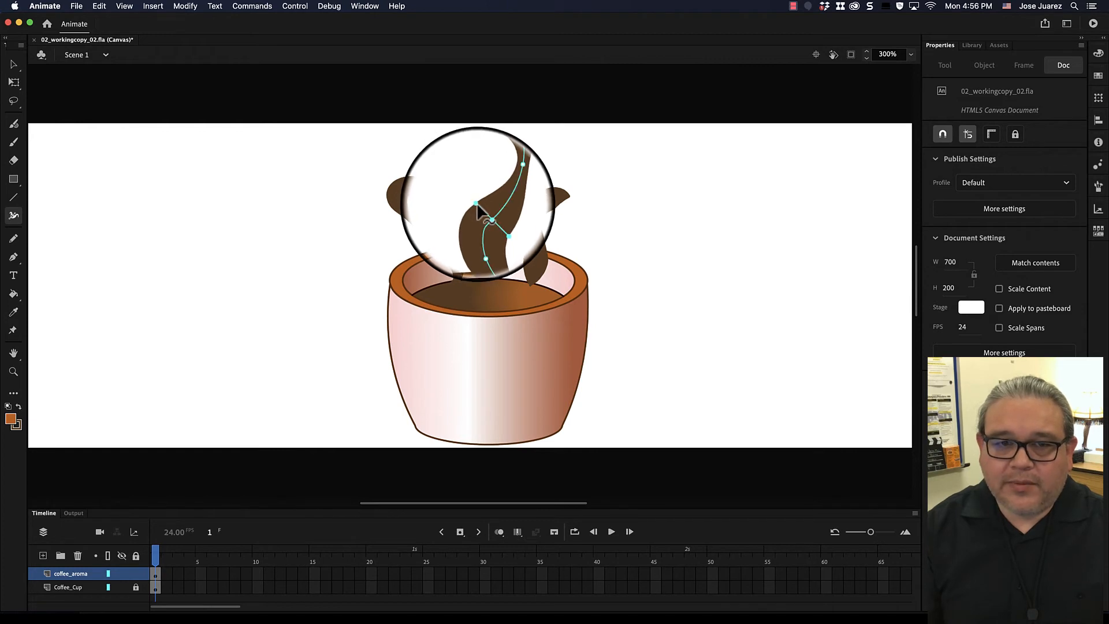
left_click(478, 203)
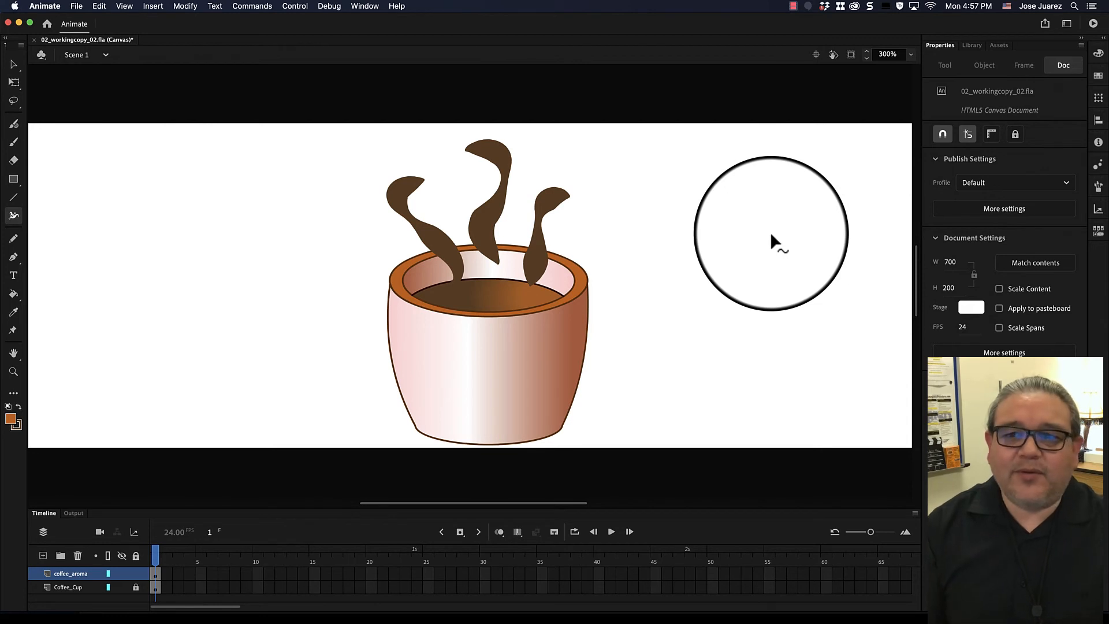
Bring up the color swatches for the document
mouse_move(533, 280)
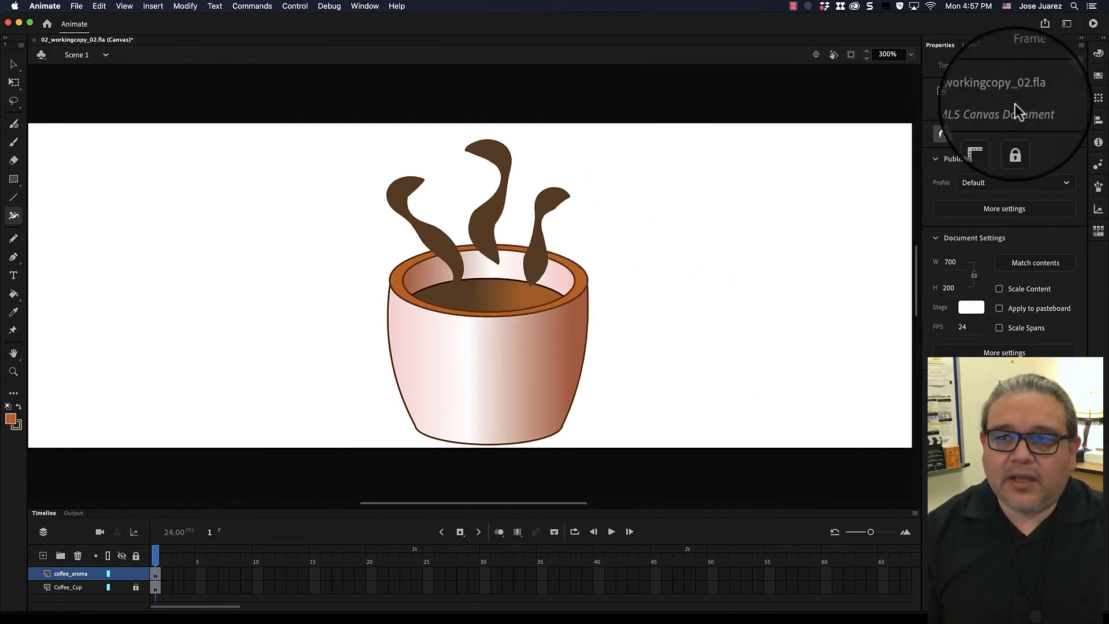
left_click(1099, 76)
left_click(1098, 76)
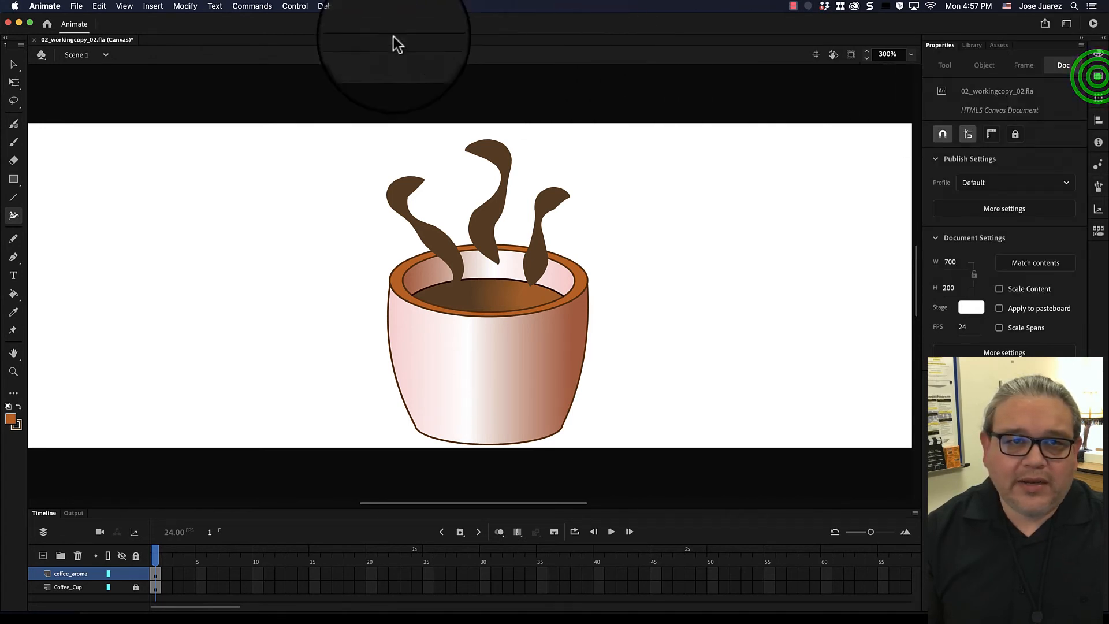
left_click(375, 7)
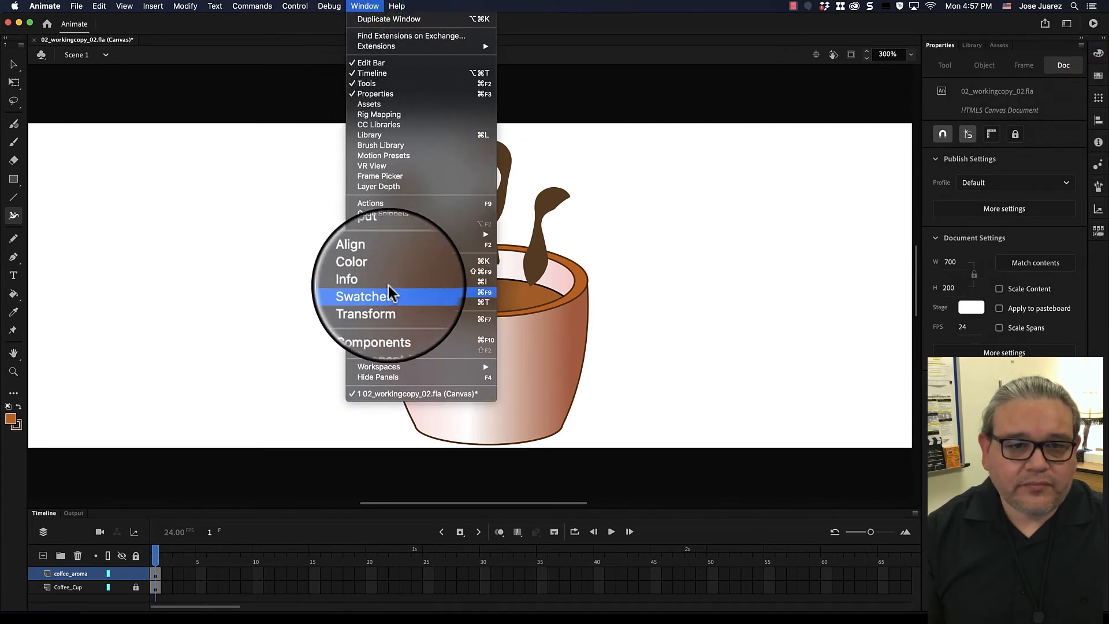
left_click(373, 292)
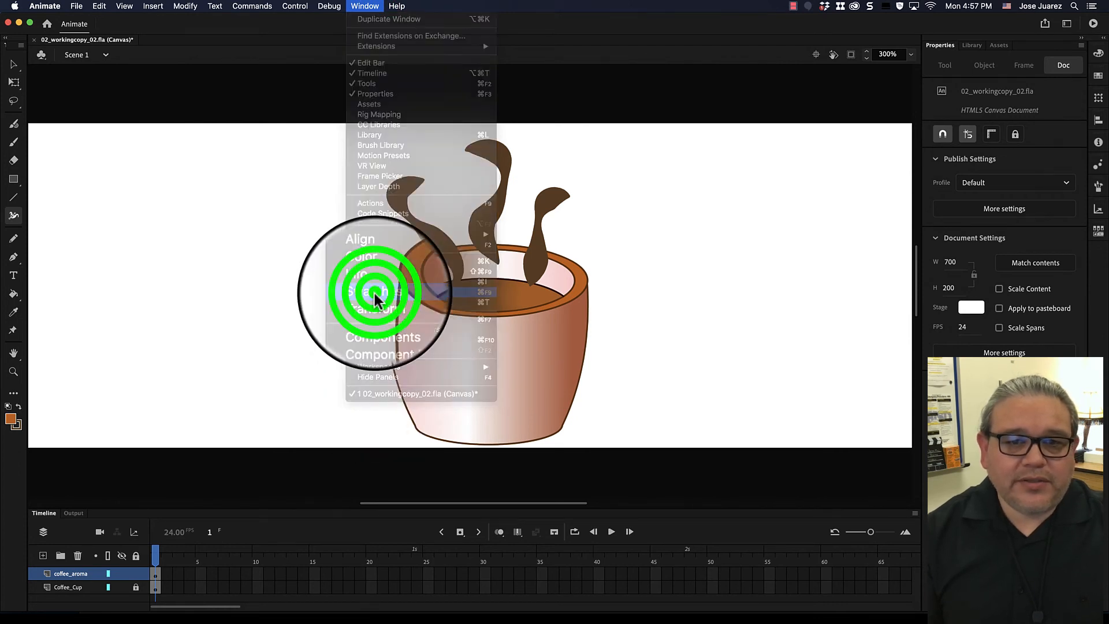
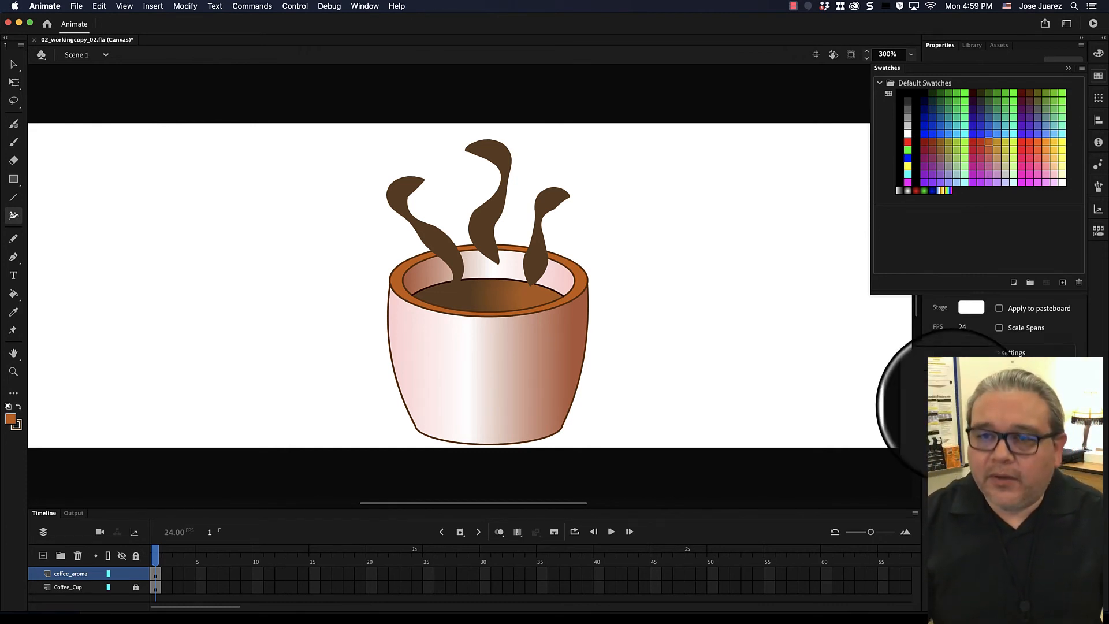
Select the middle aroma stroke and save its brown color as a new swatch in the default swatches
left_click(973, 242)
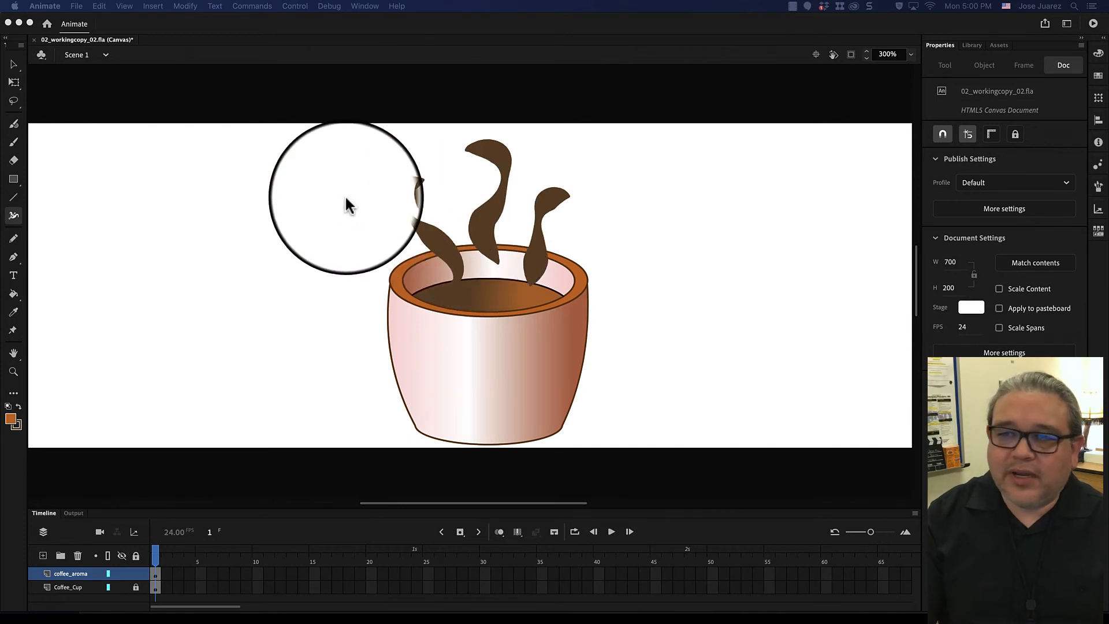
left_click(14, 69)
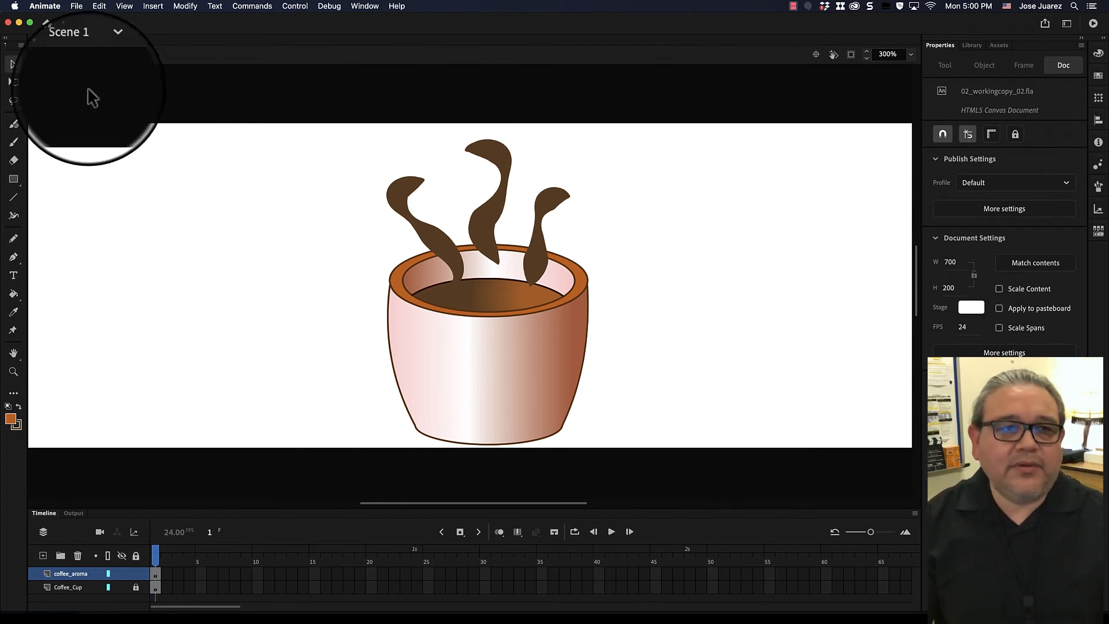
left_click(13, 65)
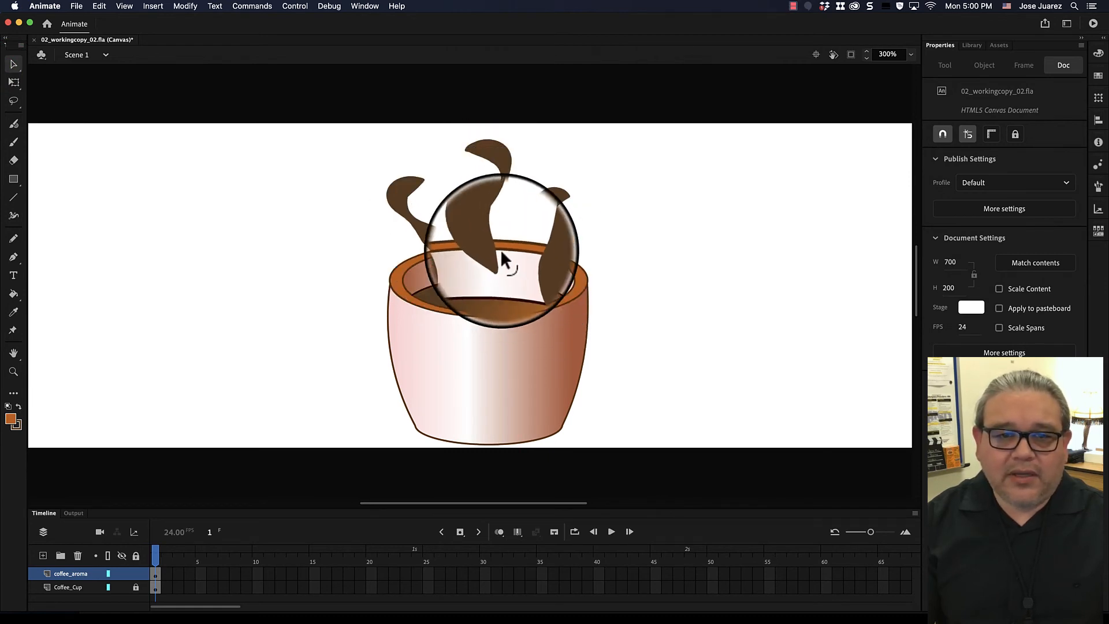
left_click(483, 222)
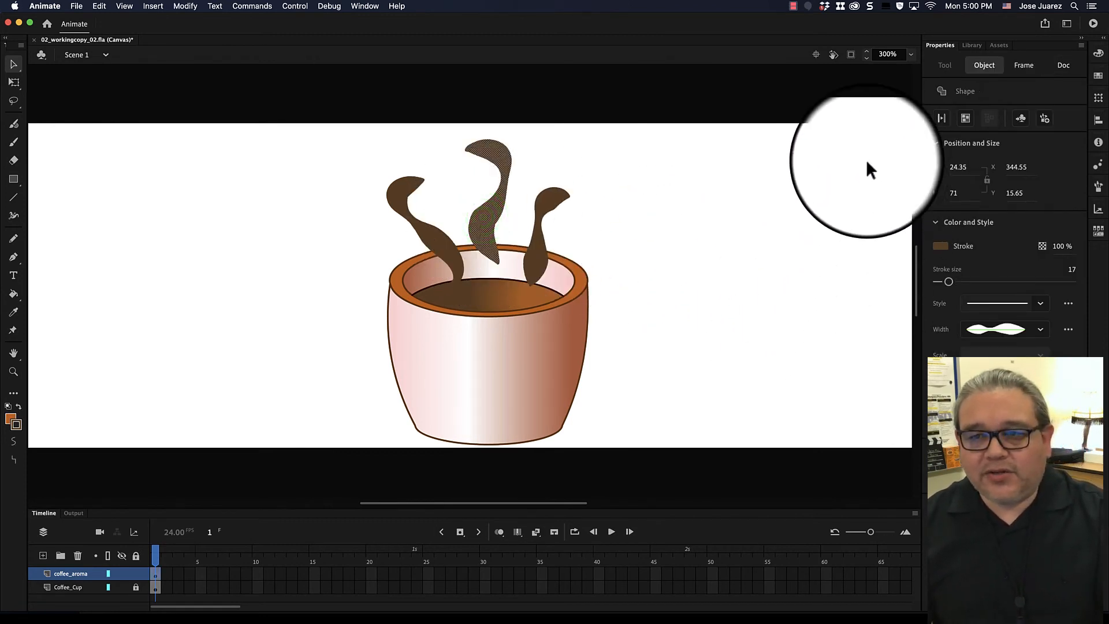
left_click(1098, 80)
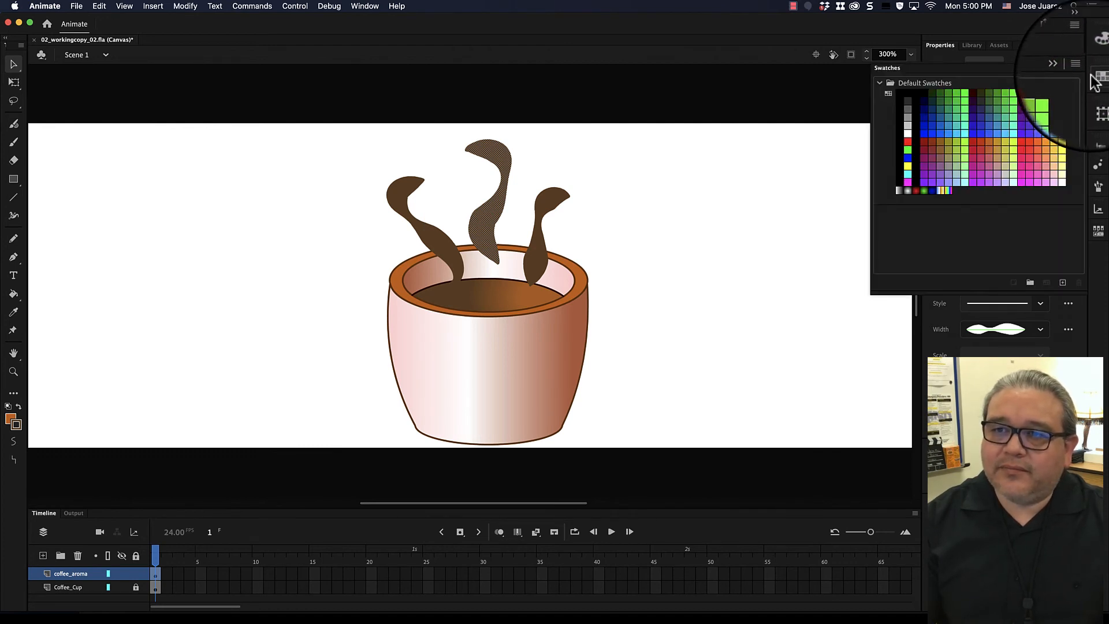
left_click(1097, 80)
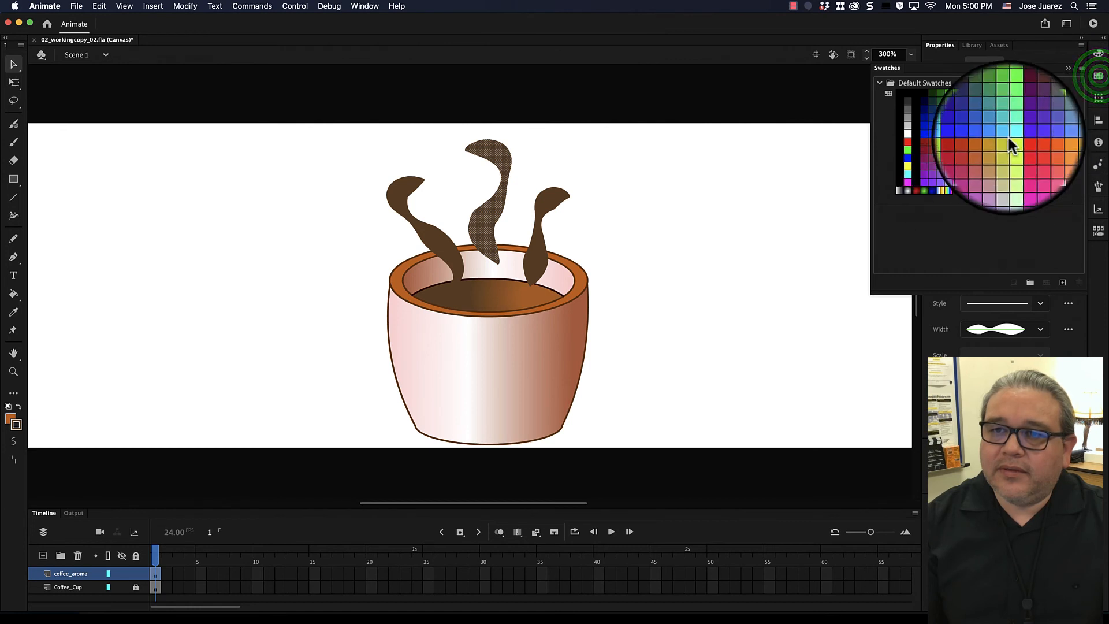
left_click(1098, 77)
left_click(1098, 79)
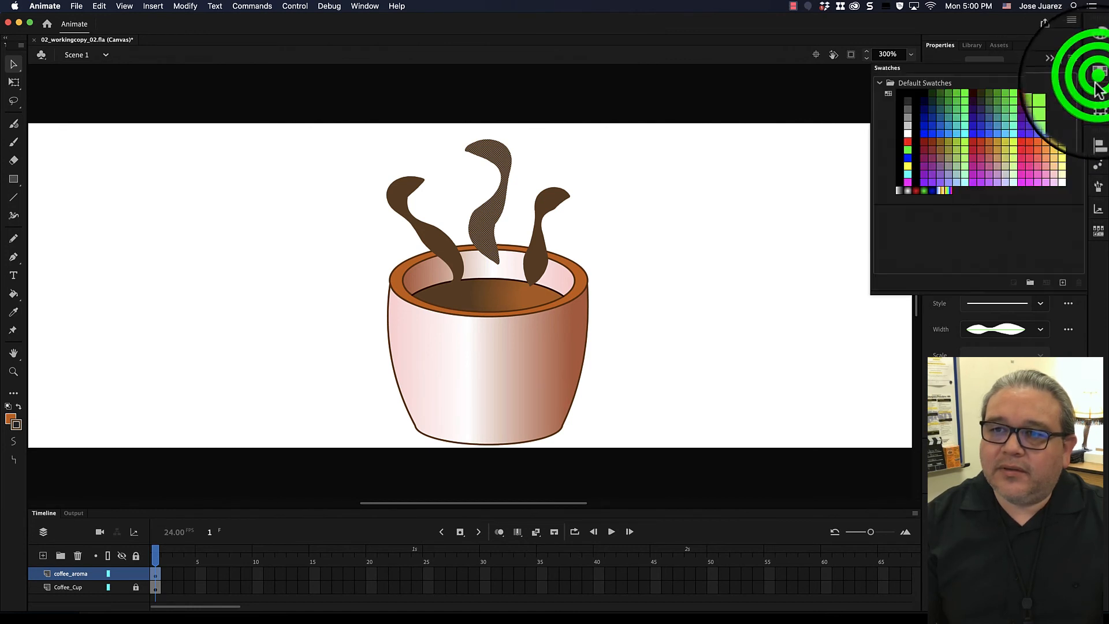
left_click(1063, 283)
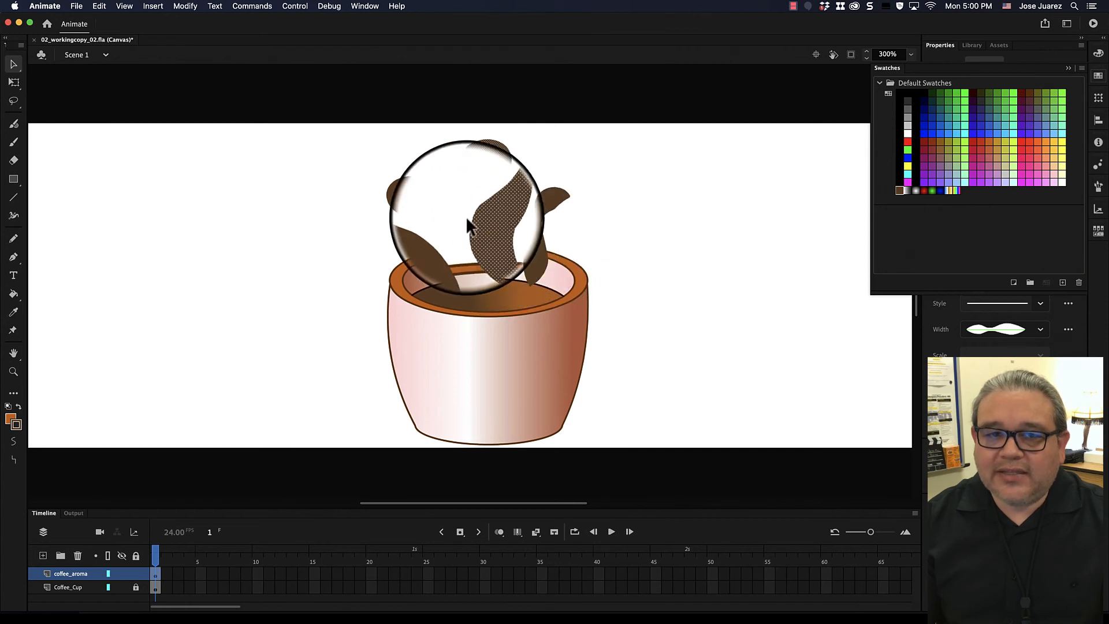
Examine the saved brown swatch at the start of the last row of the default swatches
left_click(908, 214)
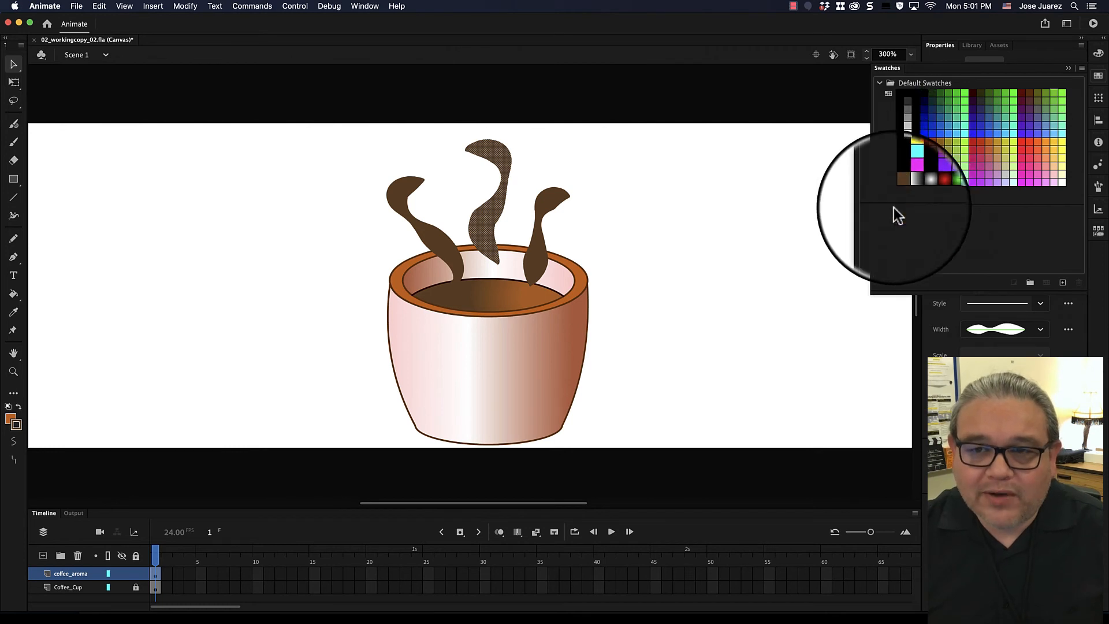
left_click(893, 241)
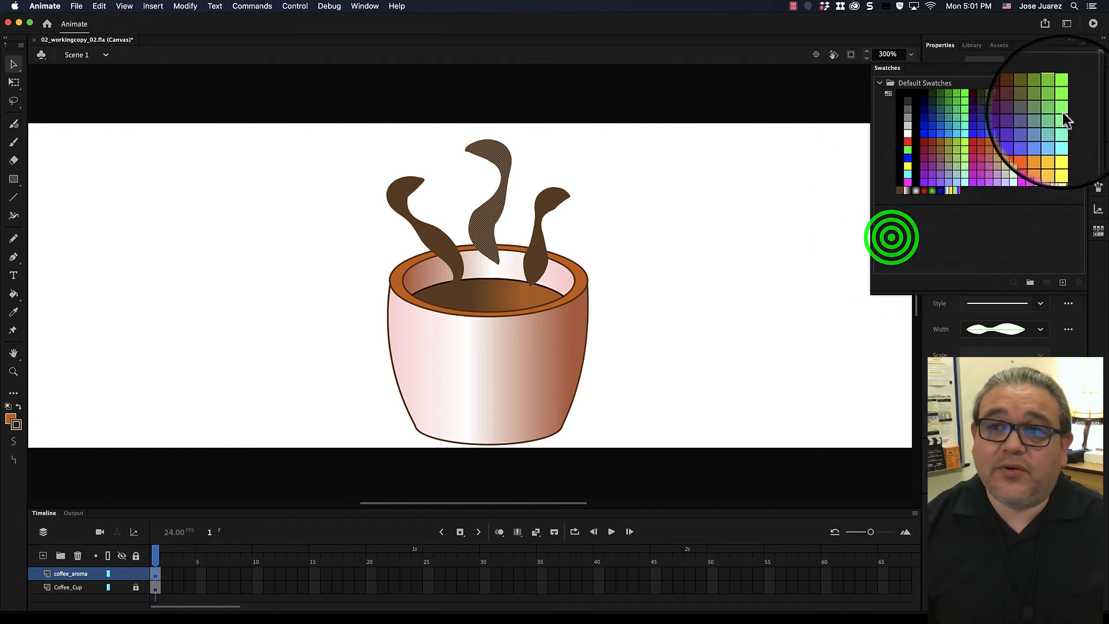
left_click(1099, 76)
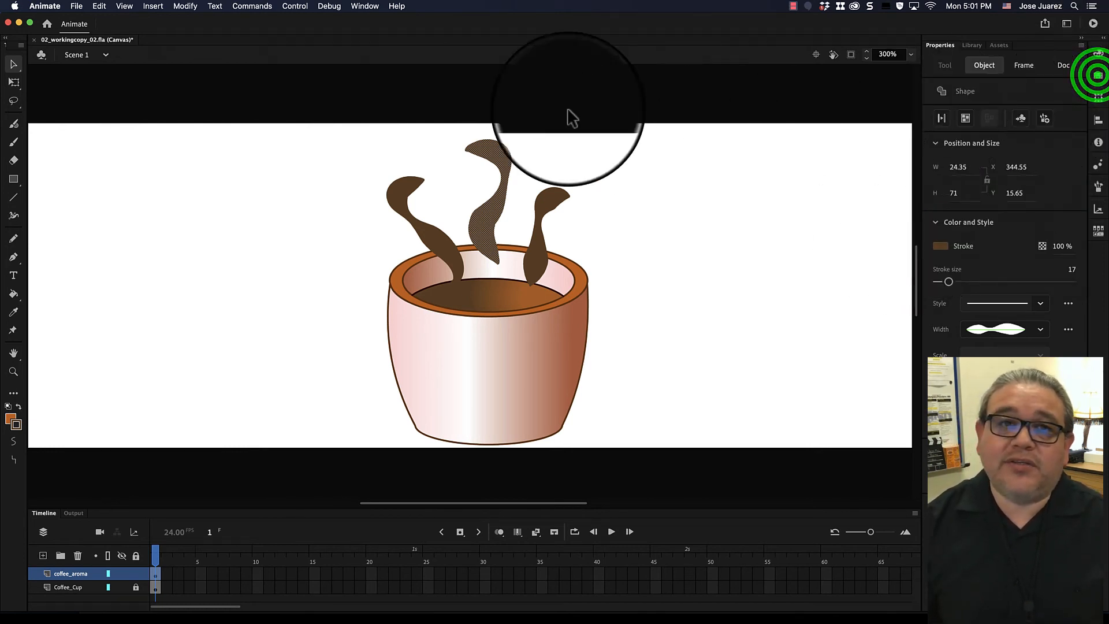
left_click(364, 6)
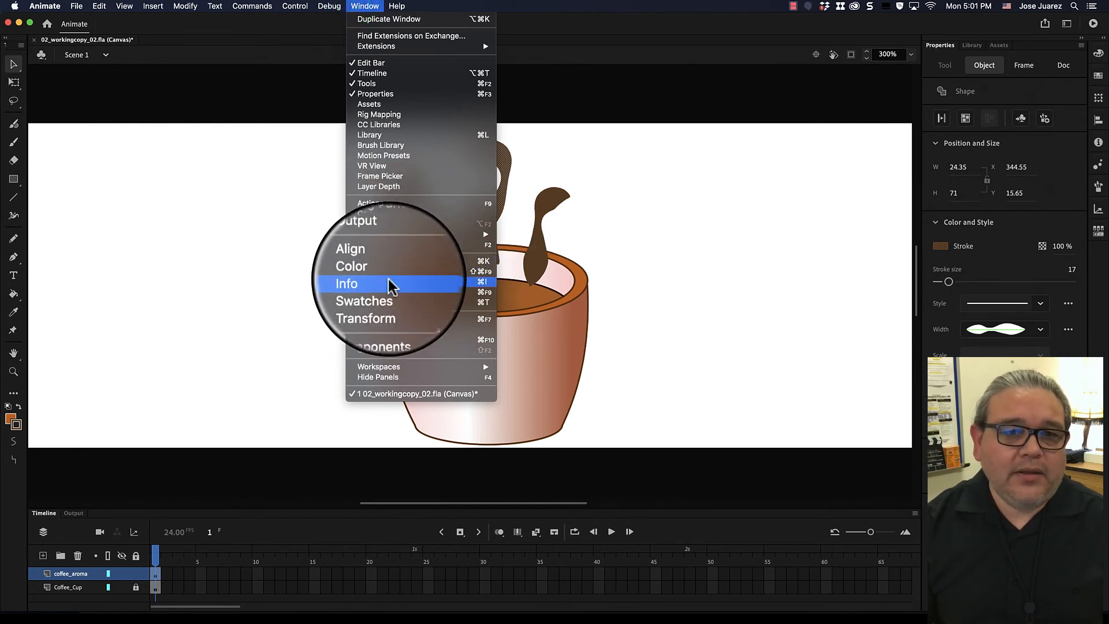
left_click(388, 292)
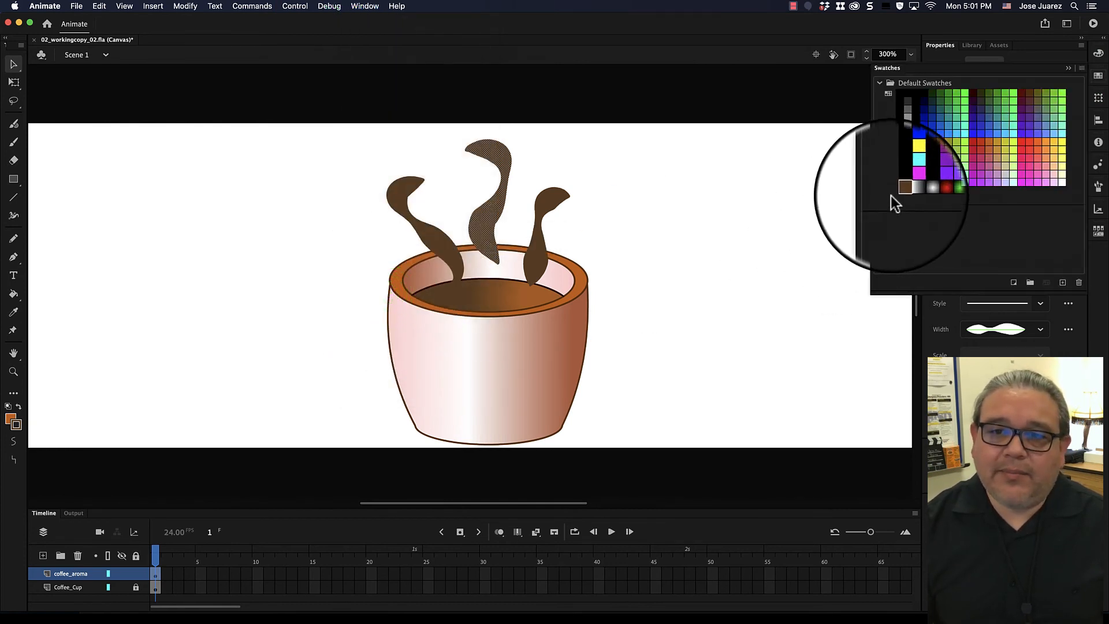
left_click(899, 206)
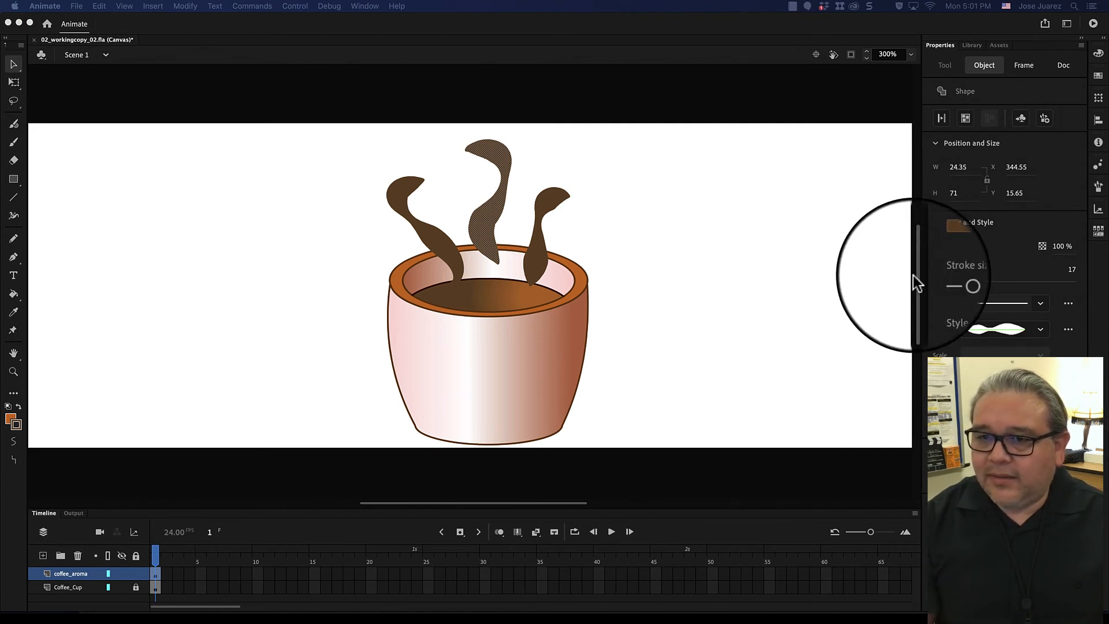
left_click(1098, 77)
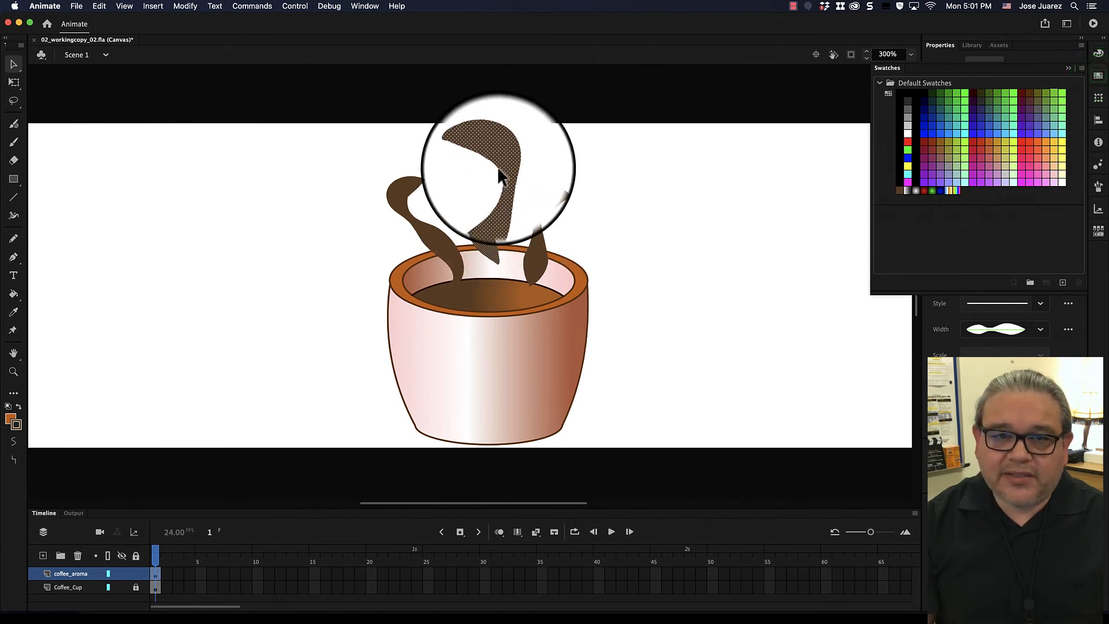
left_click(1068, 276)
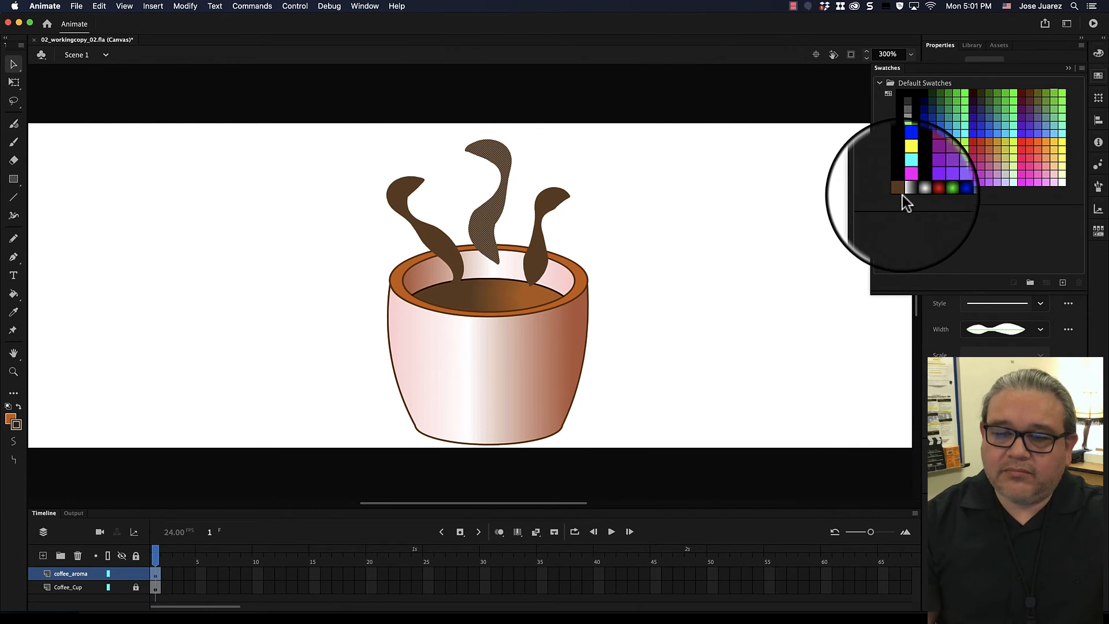
left_click(935, 231)
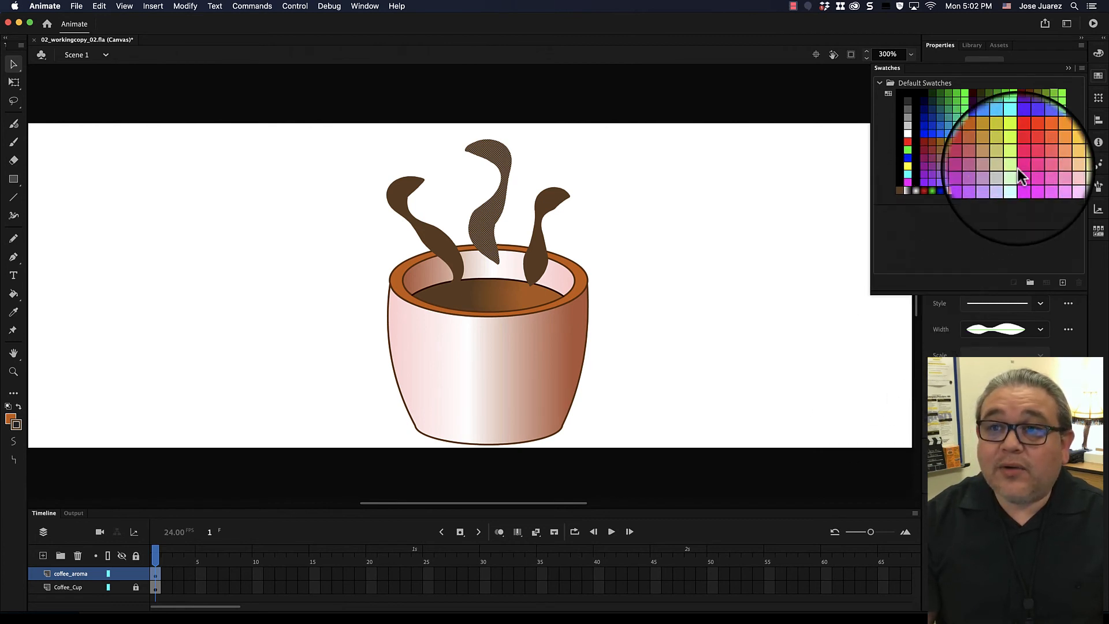
left_click(1100, 78)
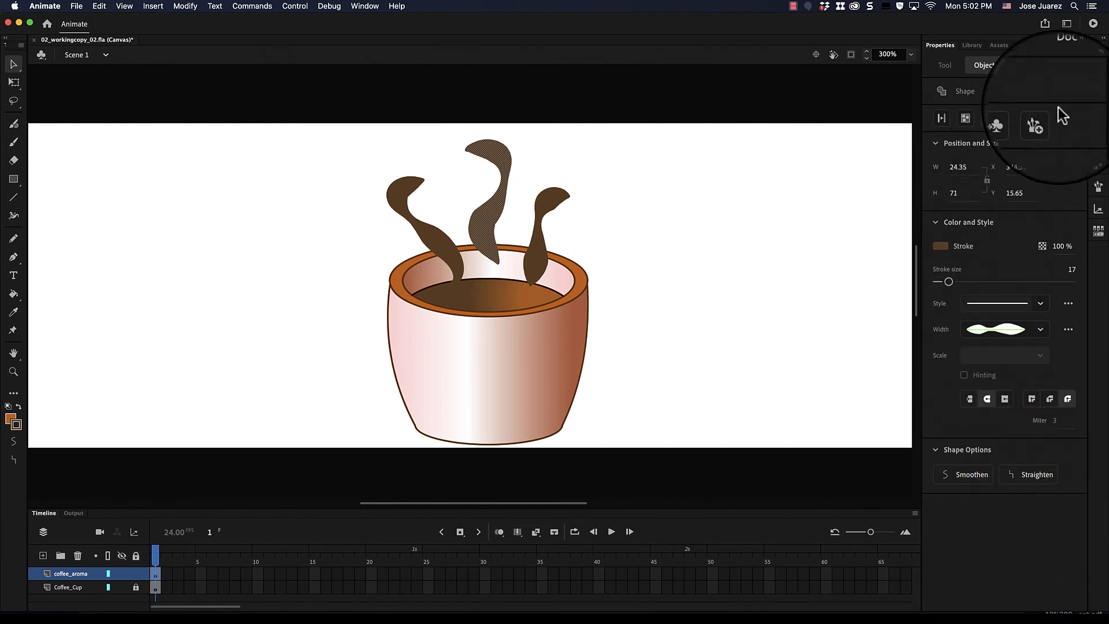
Convert the saved brown swatch to a tagged swatch
left_click(1098, 76)
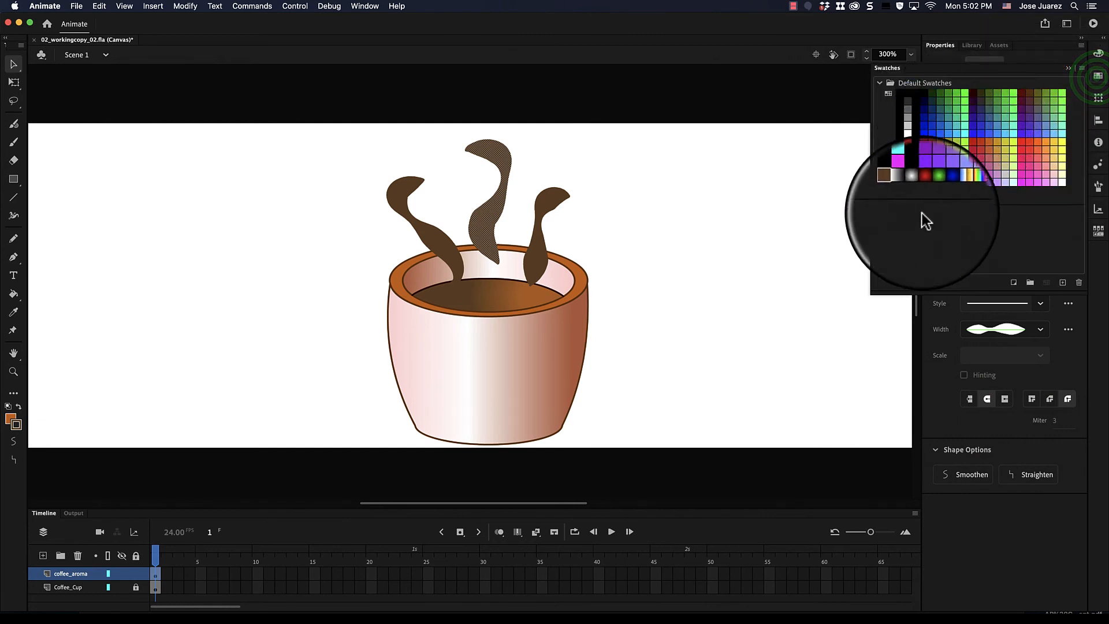
left_click(899, 192)
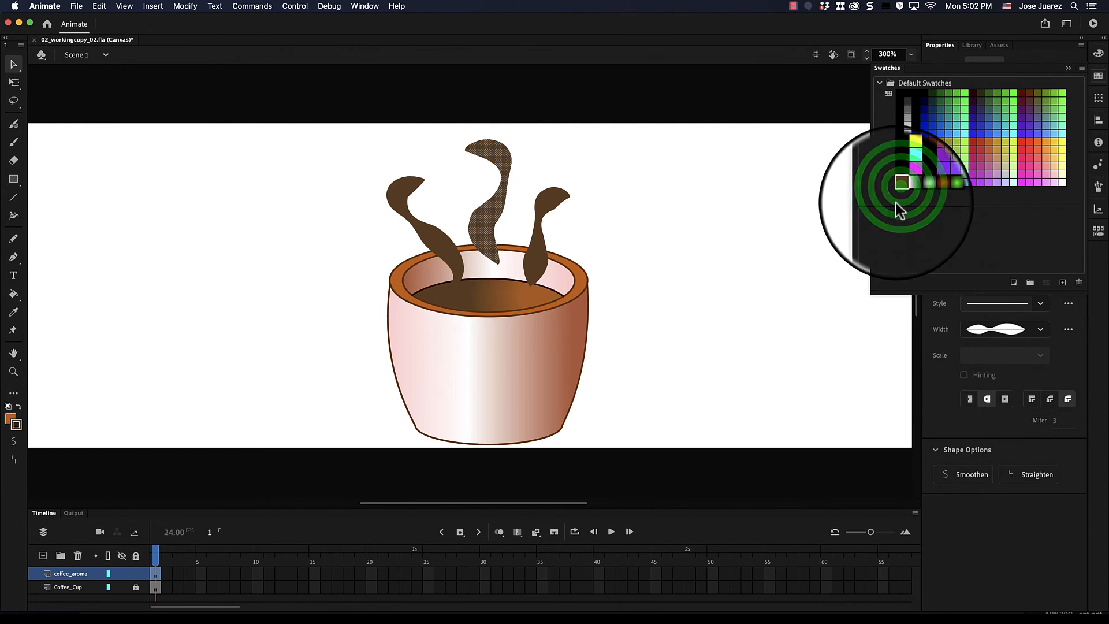
left_click(900, 192)
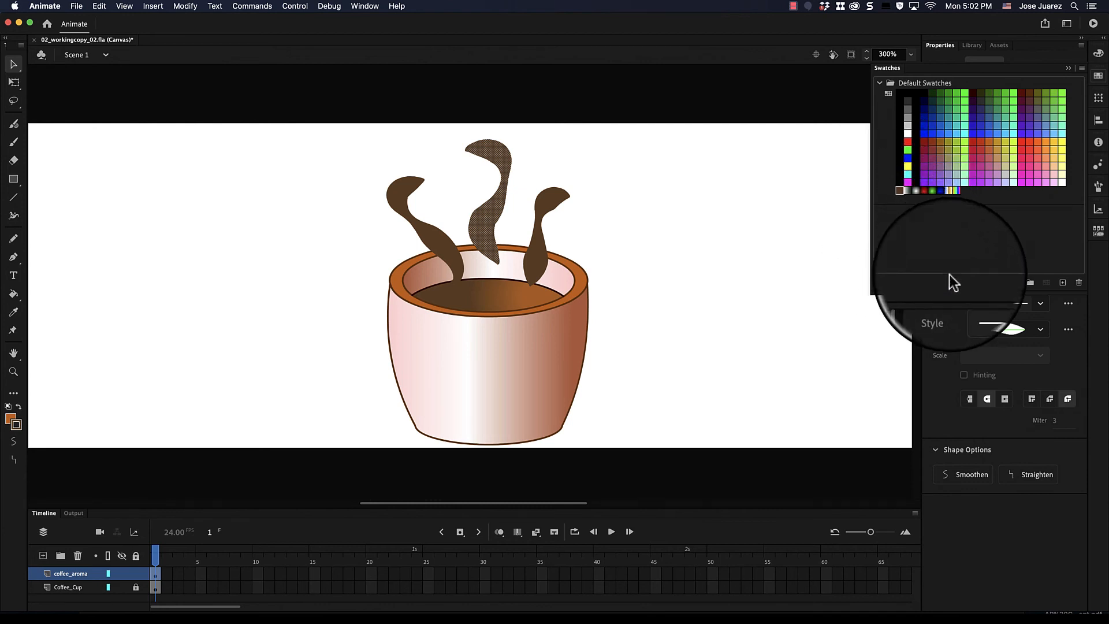
left_click(1014, 282)
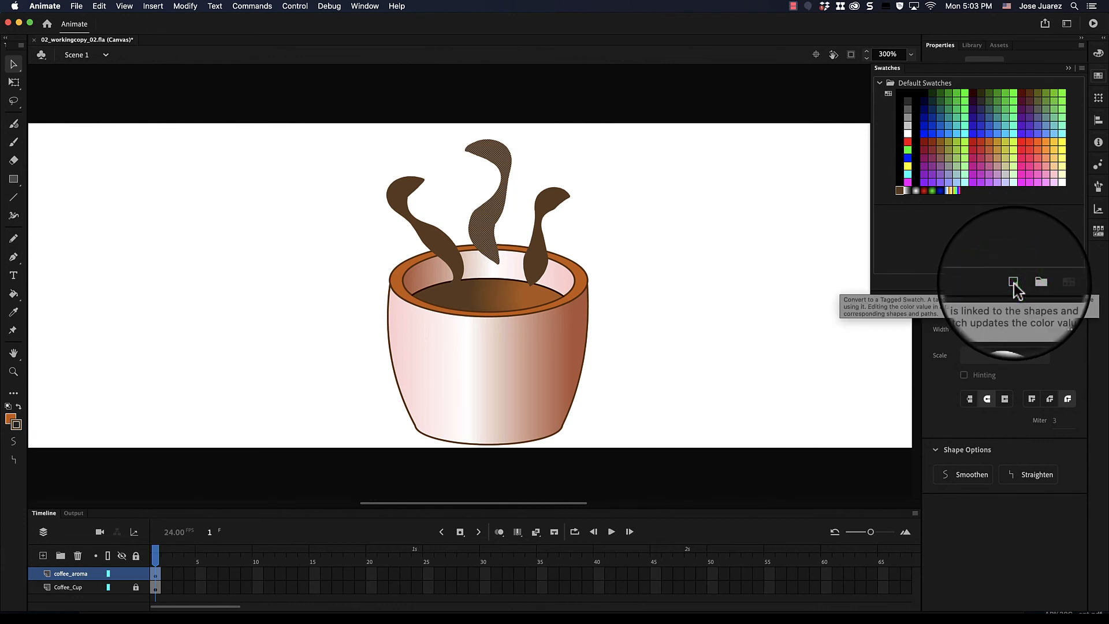
left_click(1013, 283)
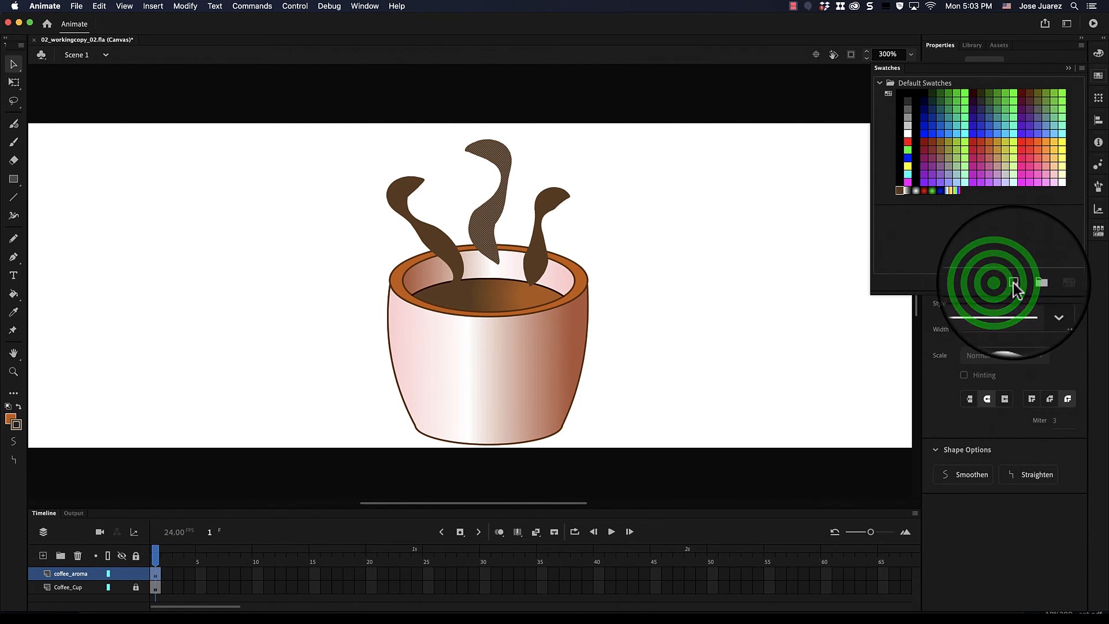
left_click(1013, 282)
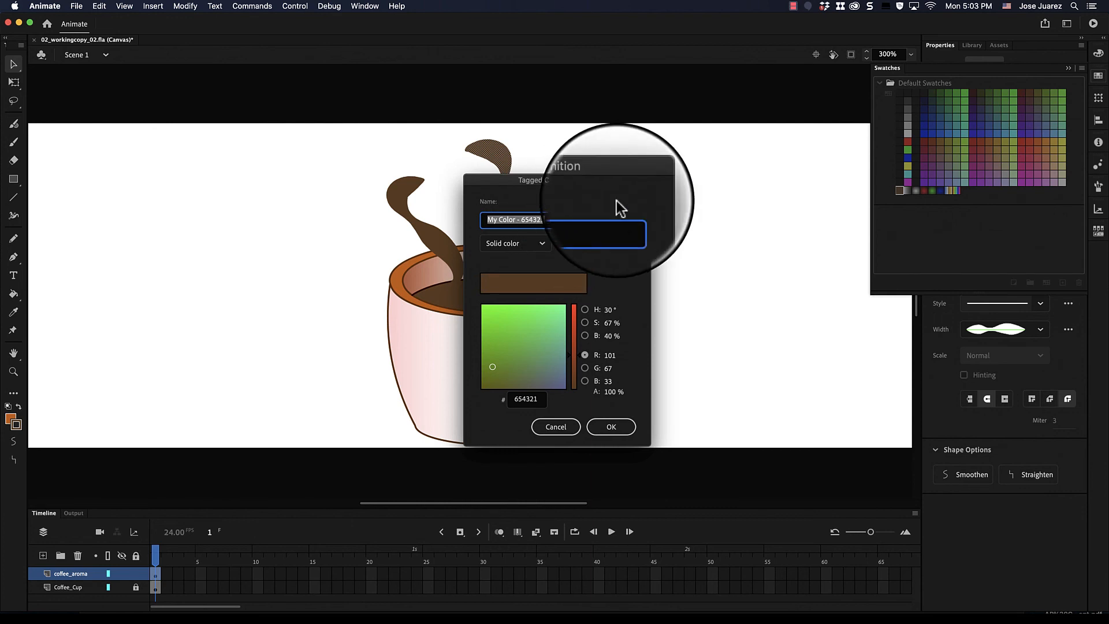
Replace the tagged color's default name with a custom one and accept the solid color definition
type("654321")
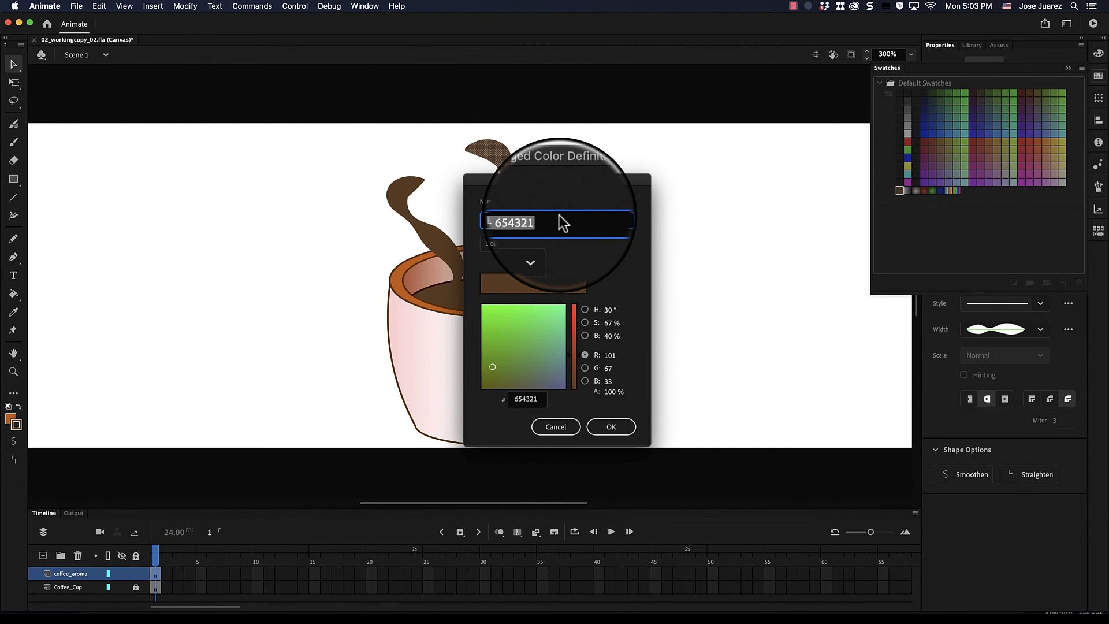
key("BackSpace")
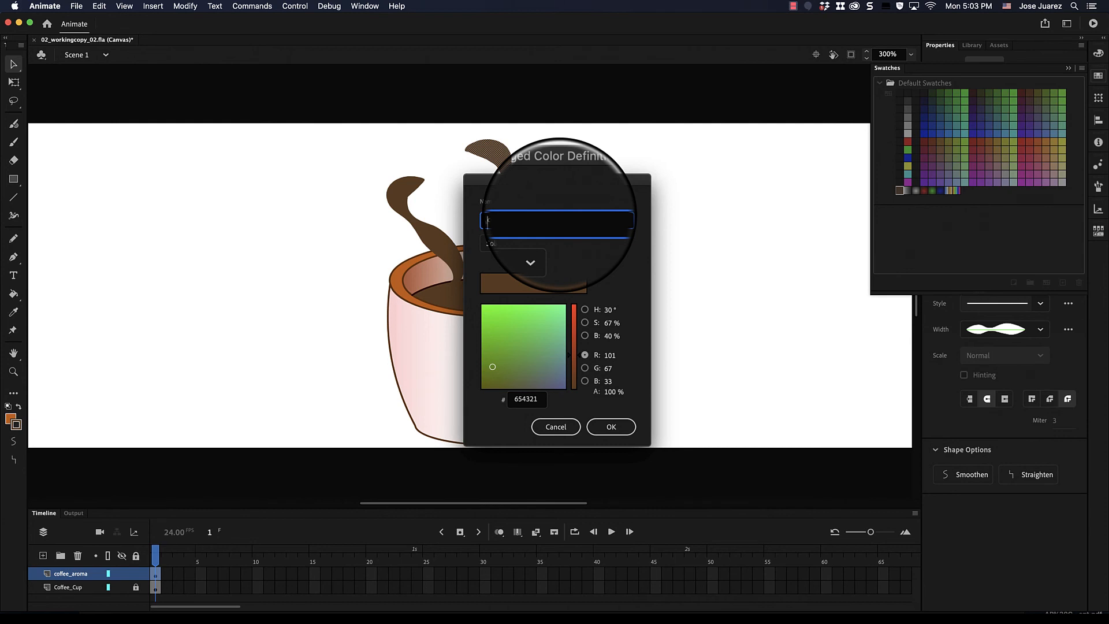
type("m")
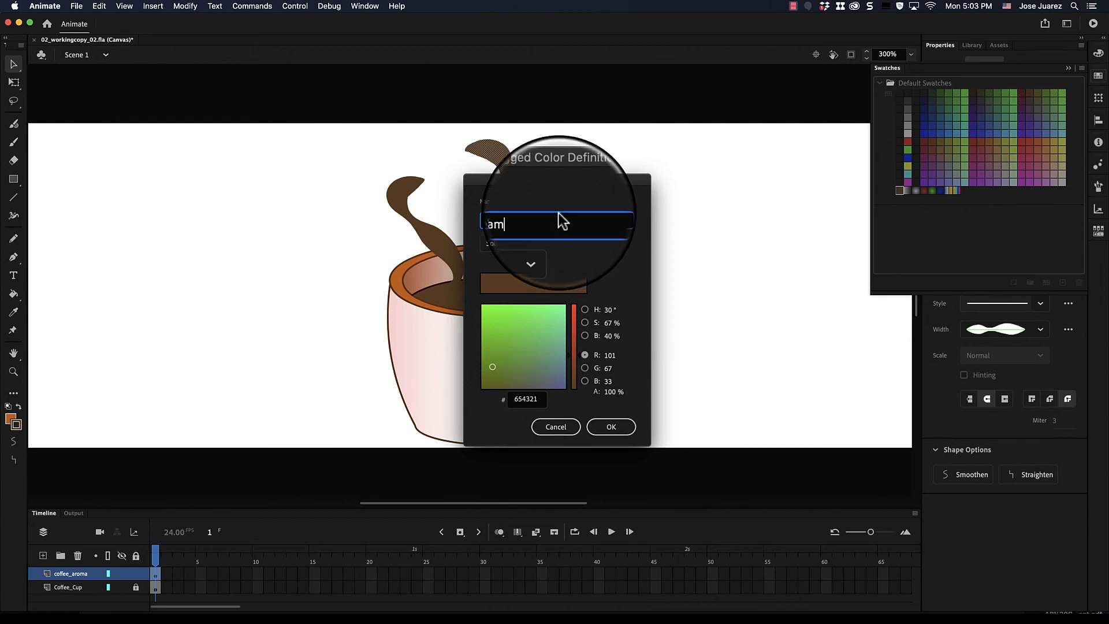
left_click(609, 419)
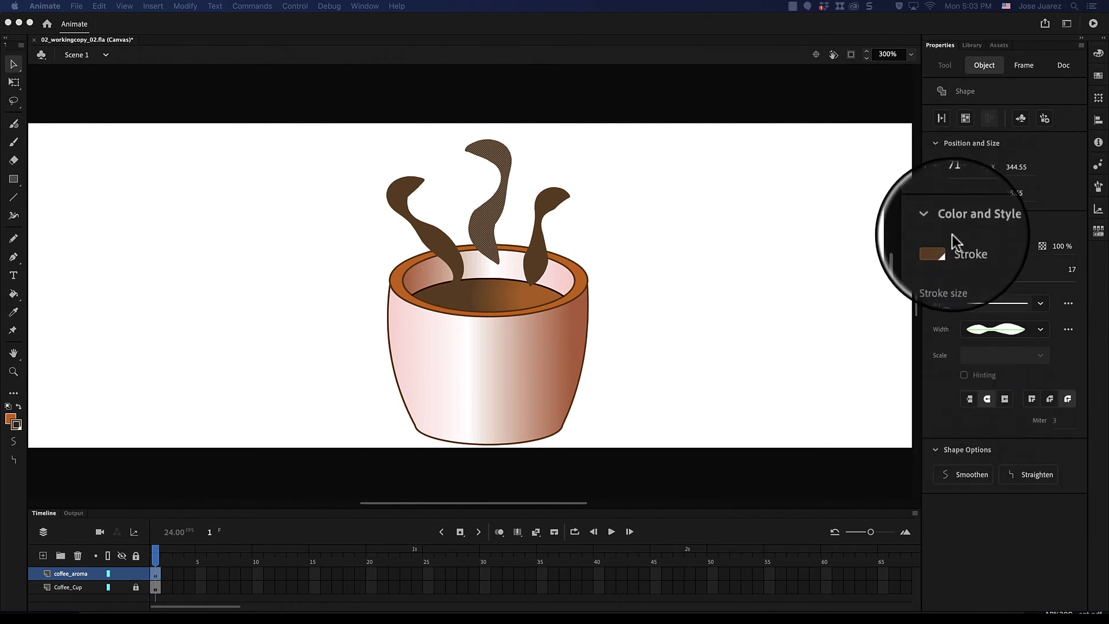
Apply the tagged brown swatch to the selected middle aroma stroke
left_click(1099, 75)
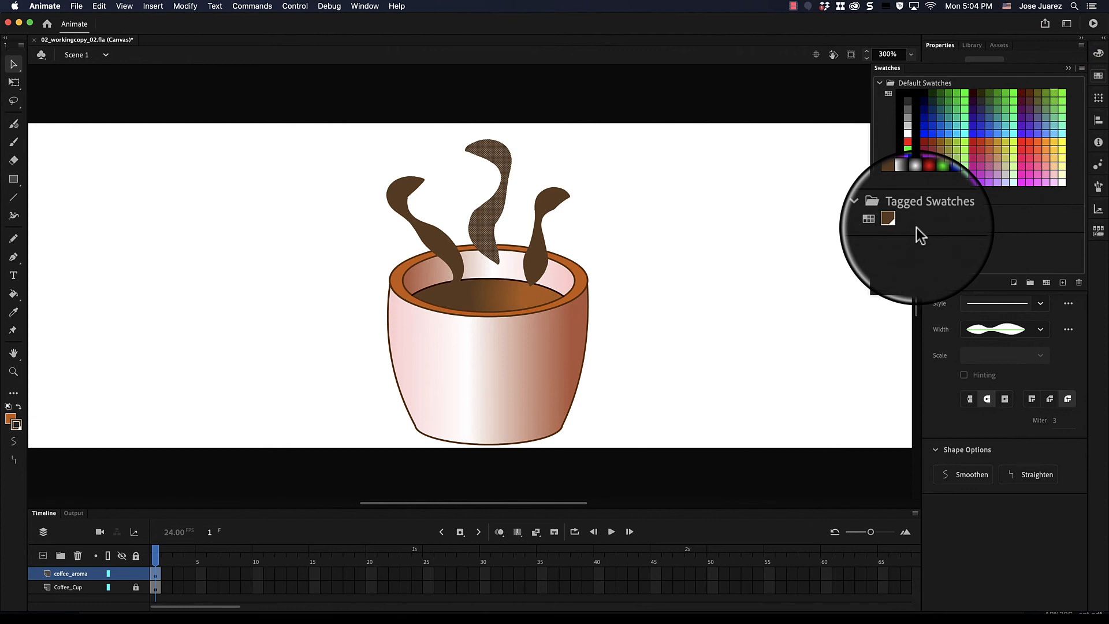
left_click(897, 224)
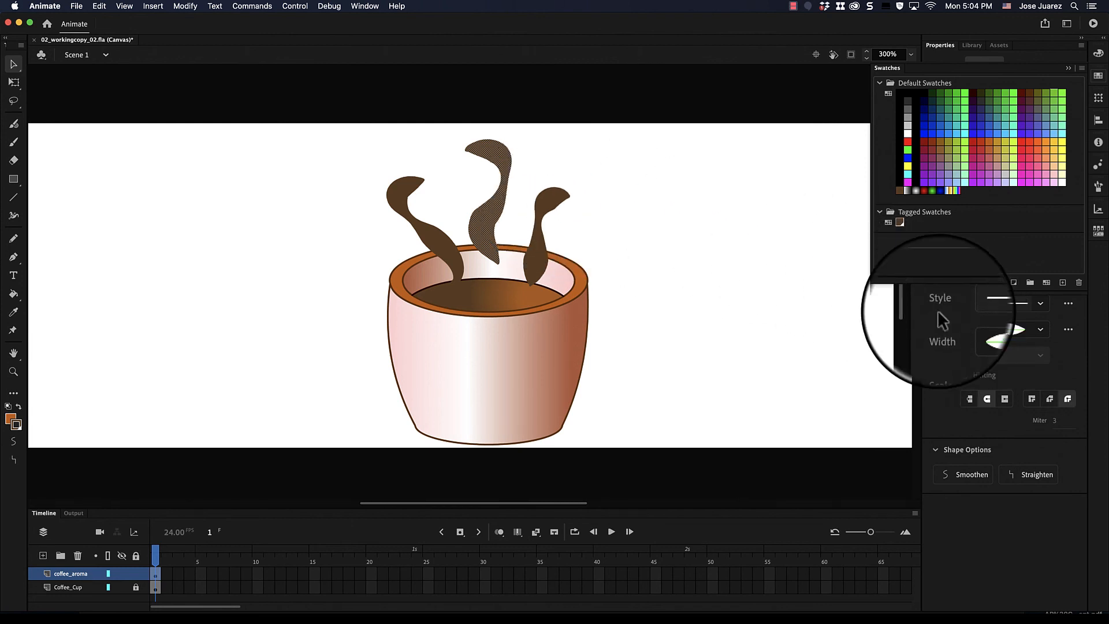
left_click(900, 223)
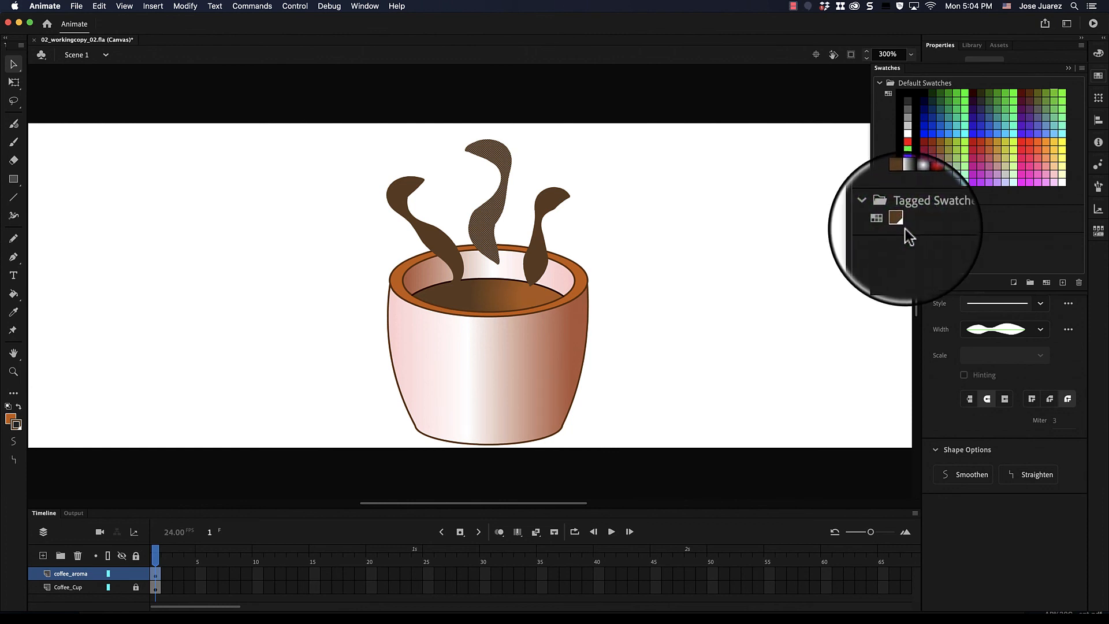
Add the right and left aroma strokes to the selection and apply the tagged brown swatch to all three
left_click(537, 198, "shift")
left_click(403, 203, "shift")
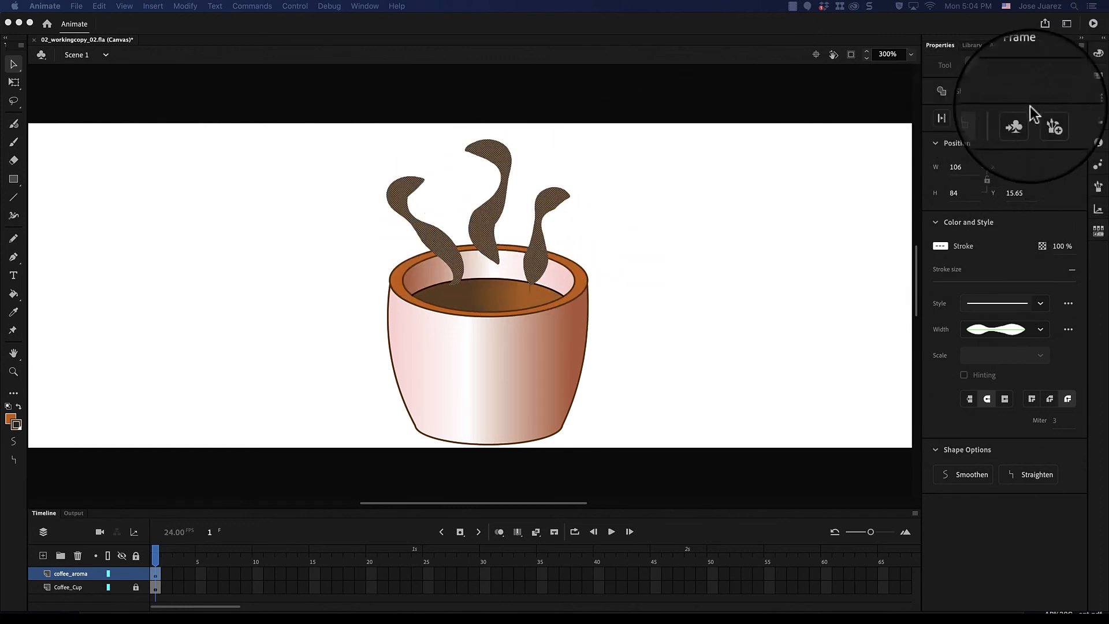
left_click(1099, 75)
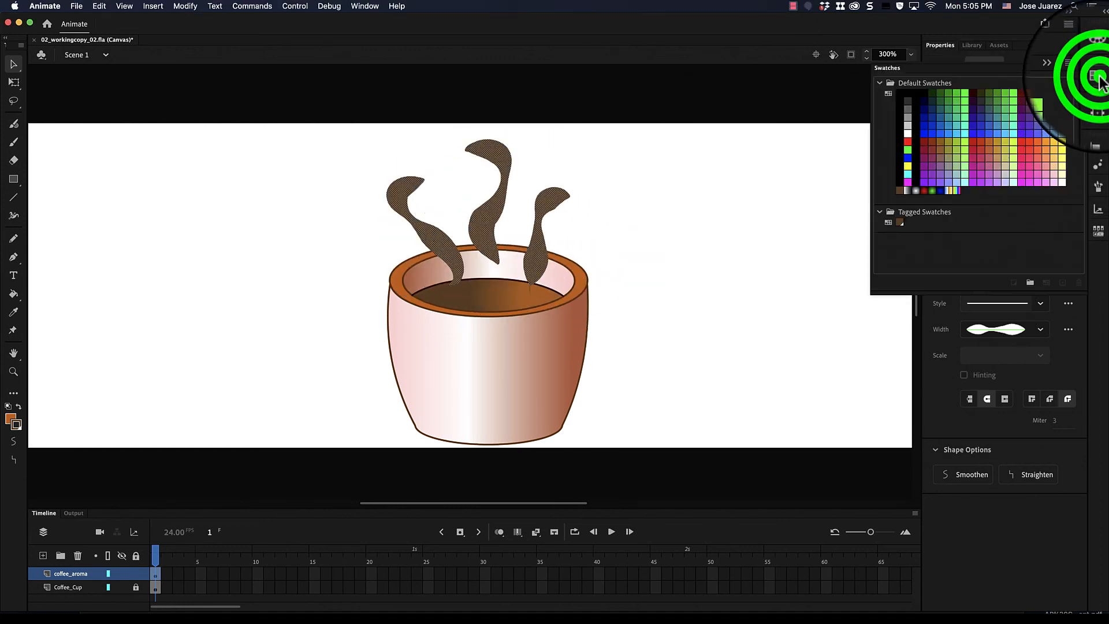
left_click(899, 222)
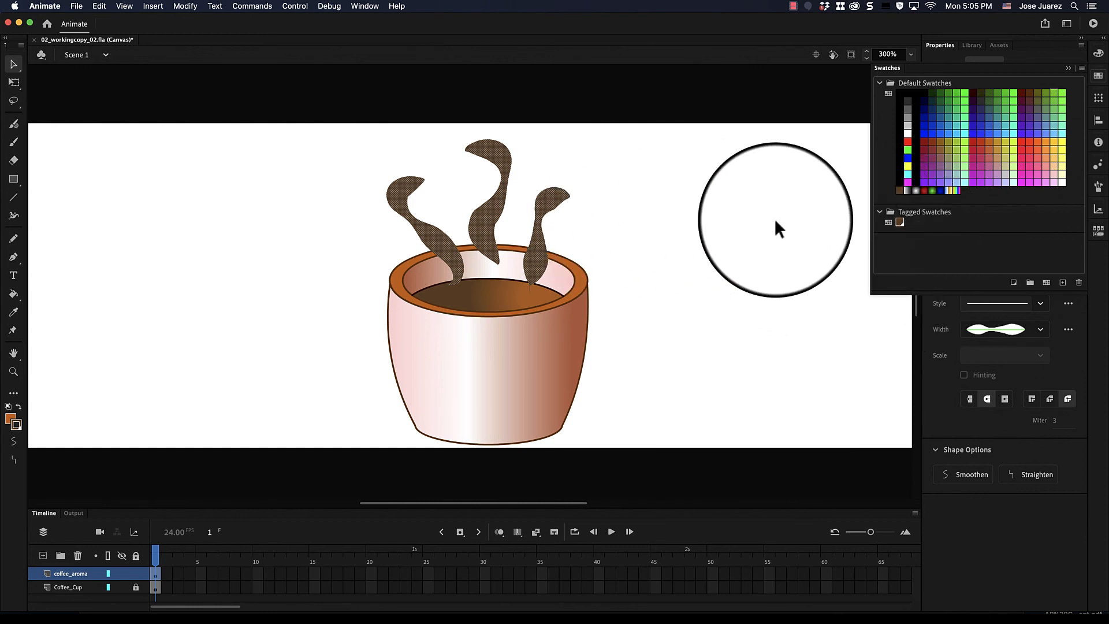
Deselect the aroma strokes and set the tagged "coffee steam" swatch's color to hex 587456
left_click(775, 222)
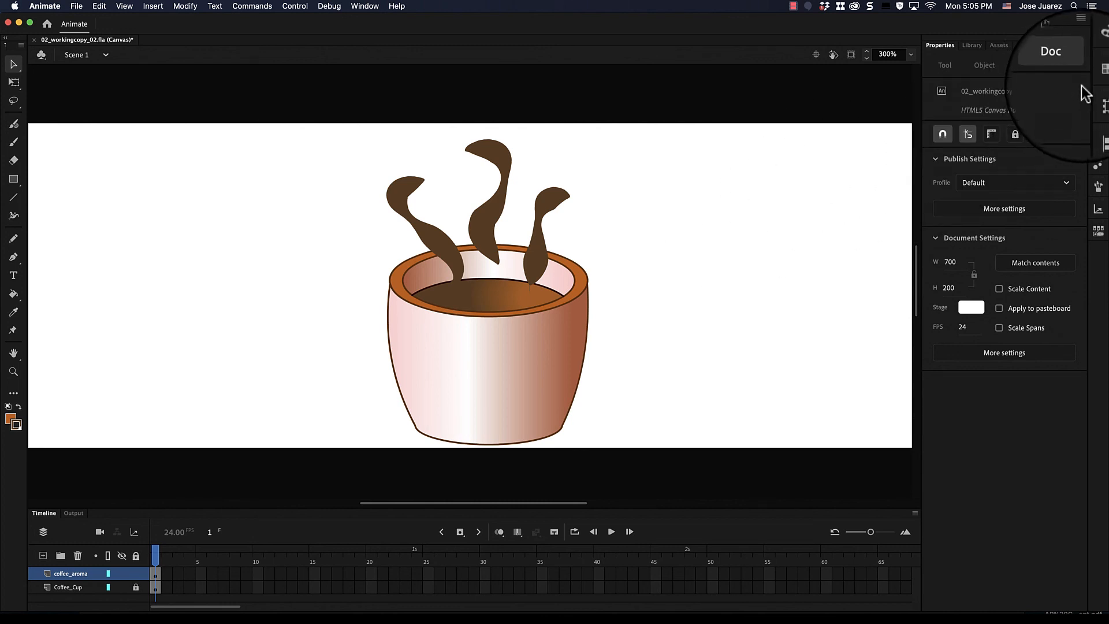
left_click(1097, 75)
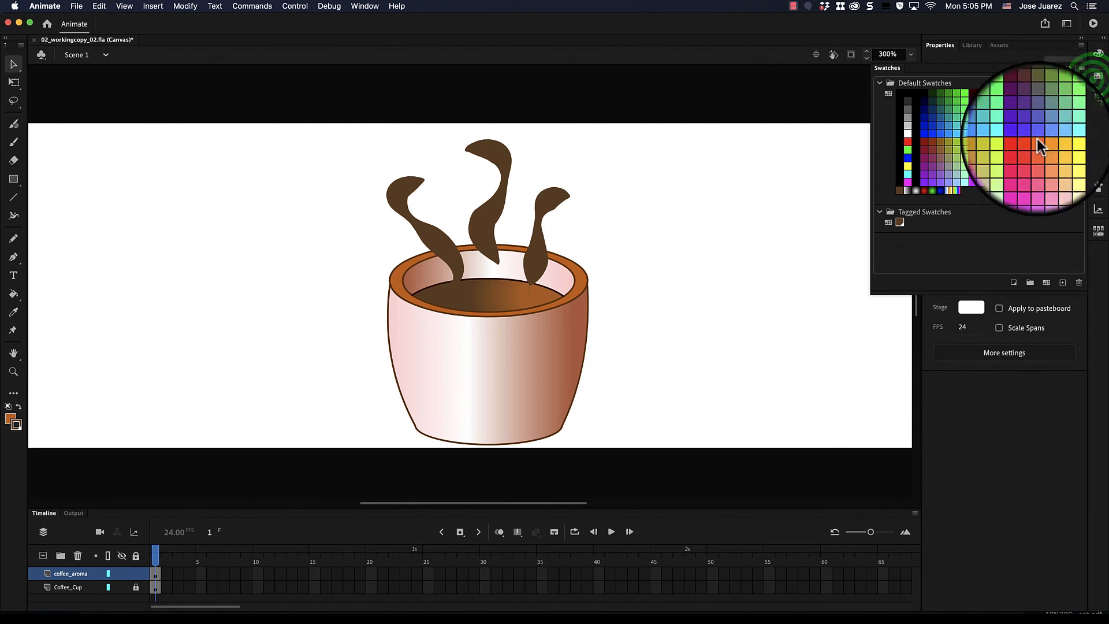
double_click(899, 220)
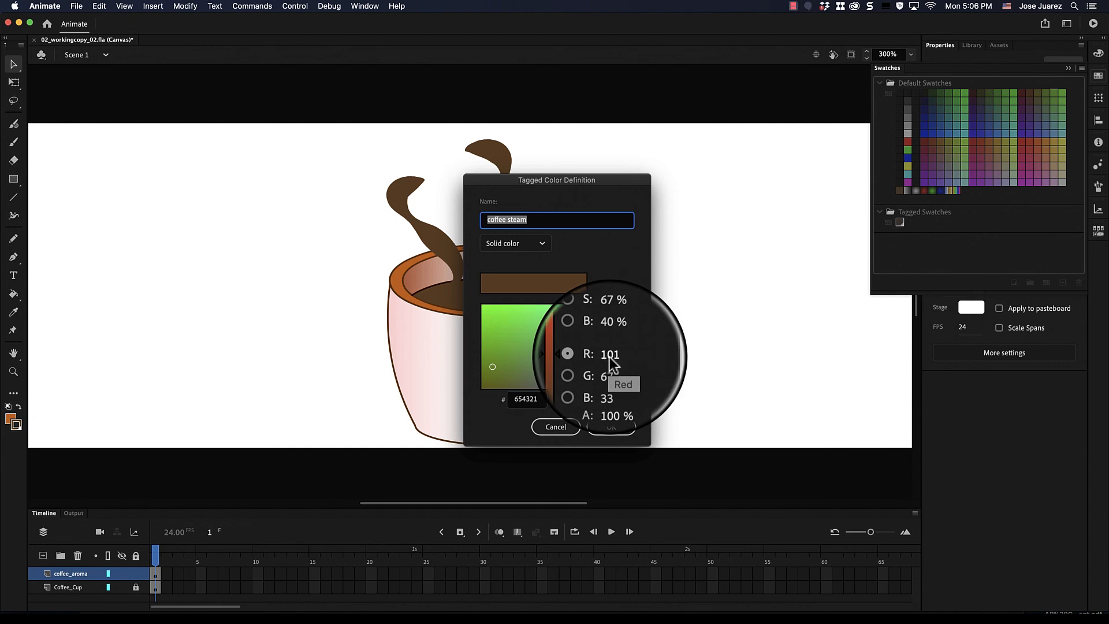
left_click(534, 398)
double_click(538, 399)
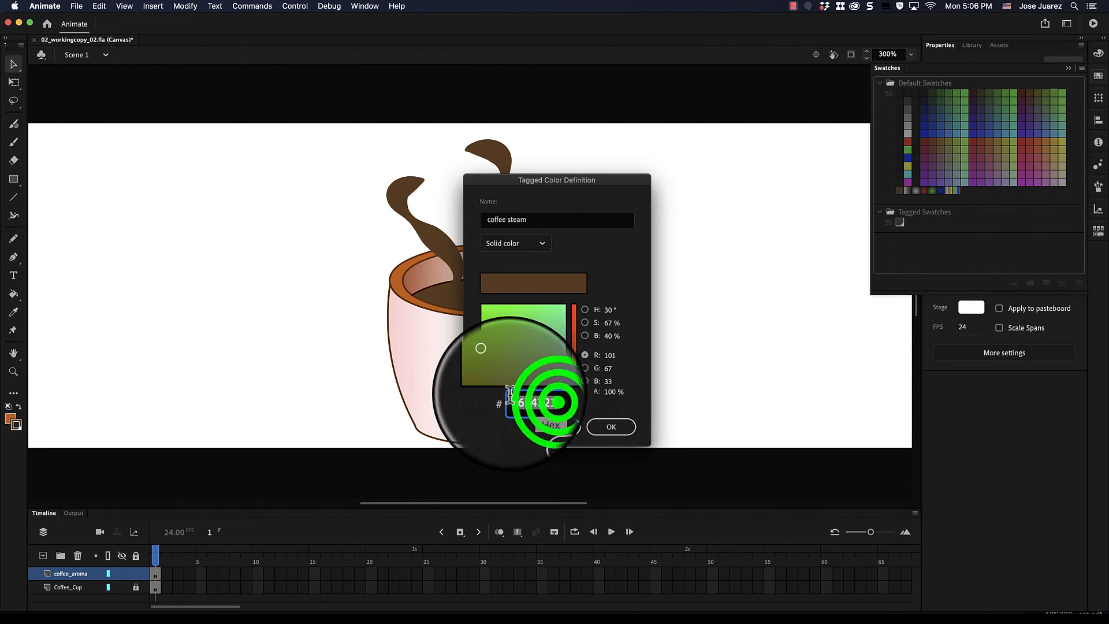
type("58")
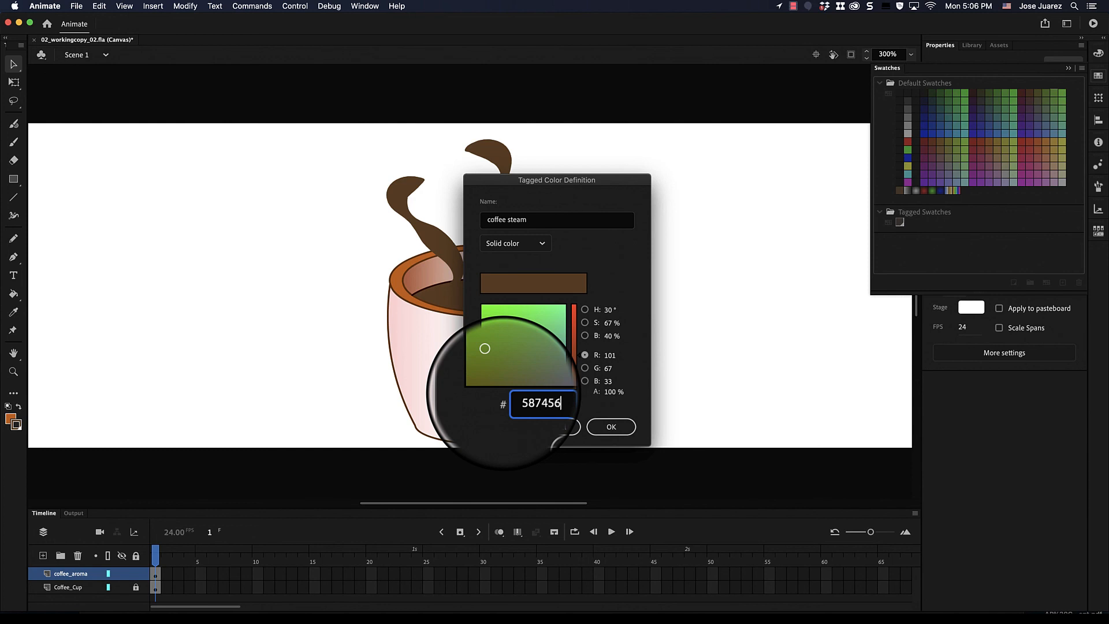
type("7456")
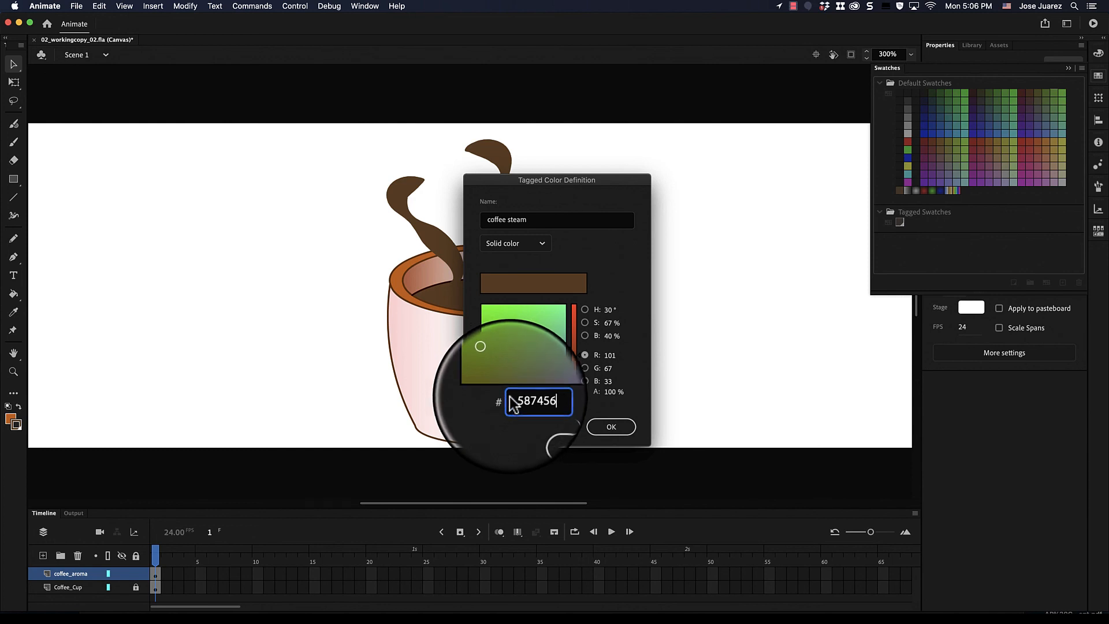
left_click(563, 400)
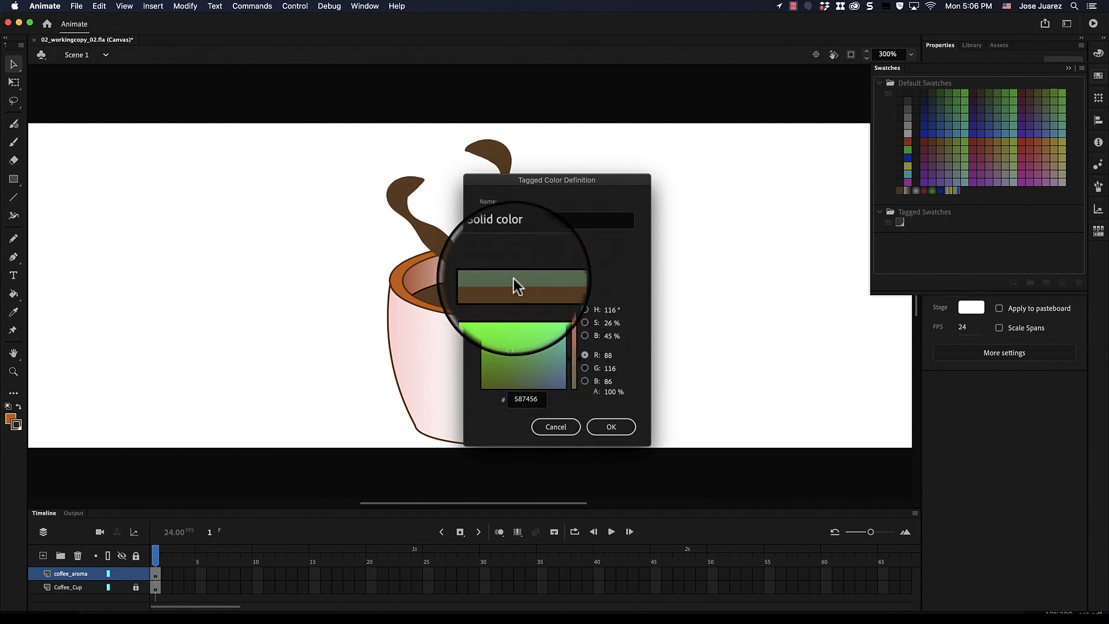
left_click(611, 427)
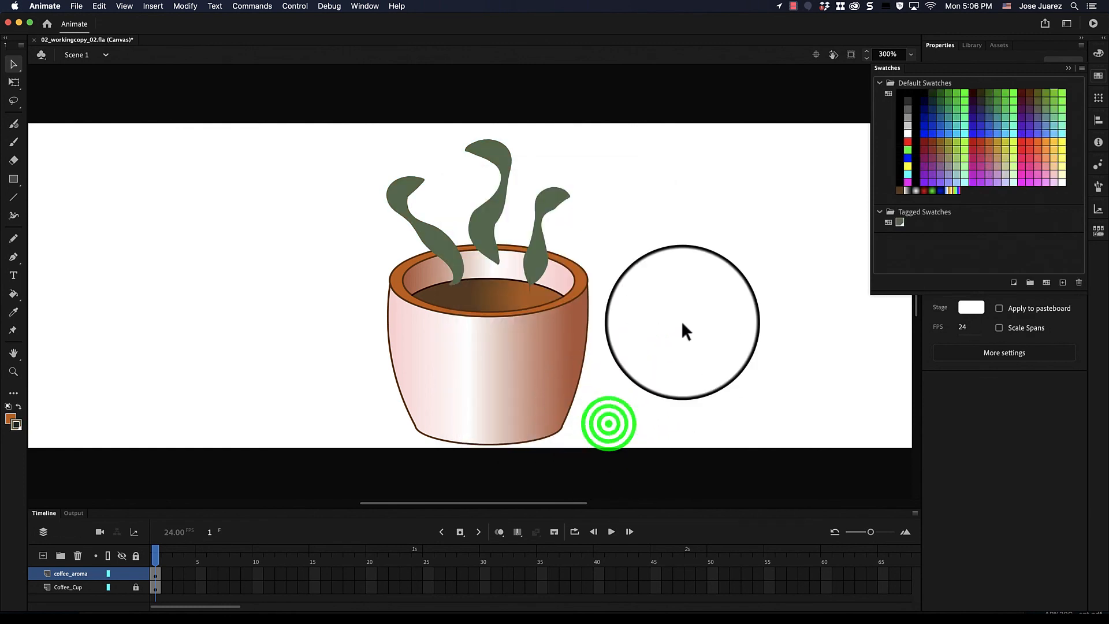
left_click(603, 231)
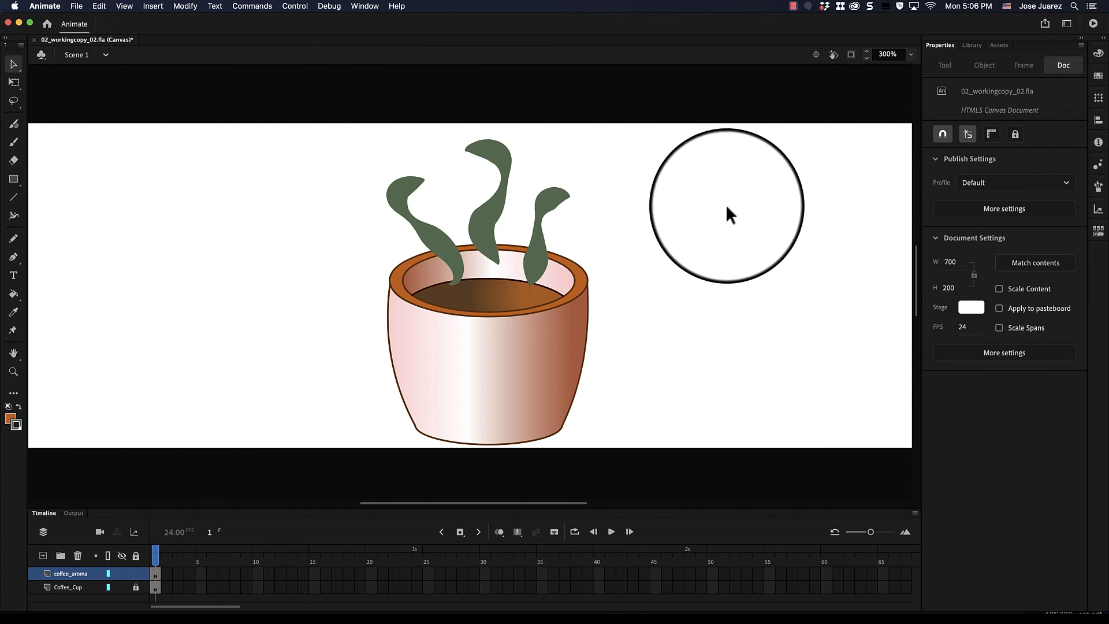
Redefine the tagged "coffee steam" swatch with the hex color 584685
left_click(1099, 81)
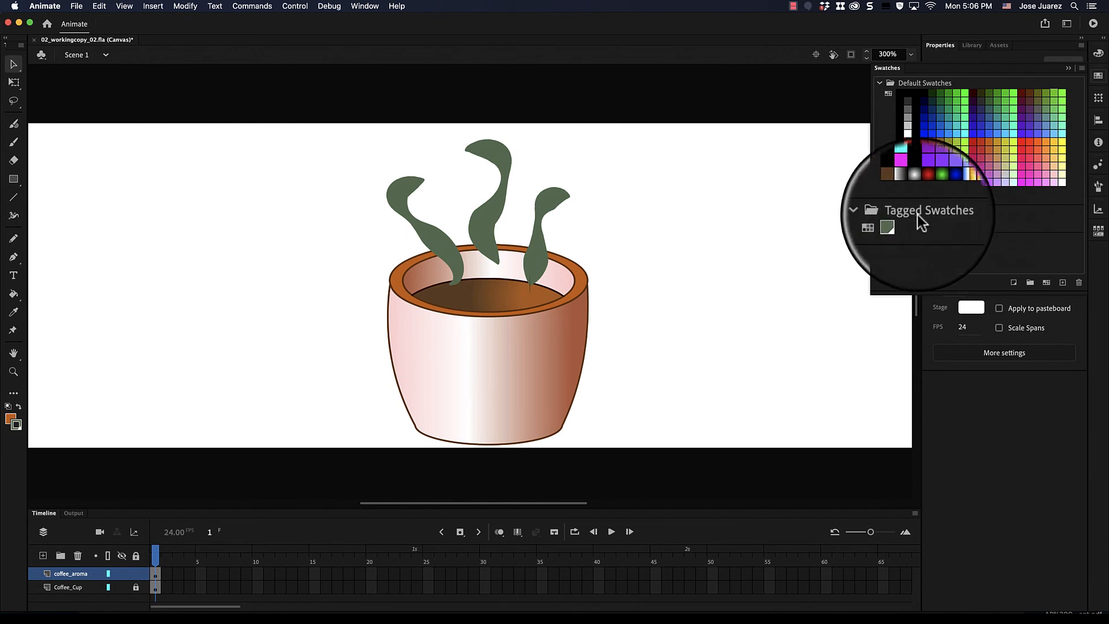
double_click(900, 224)
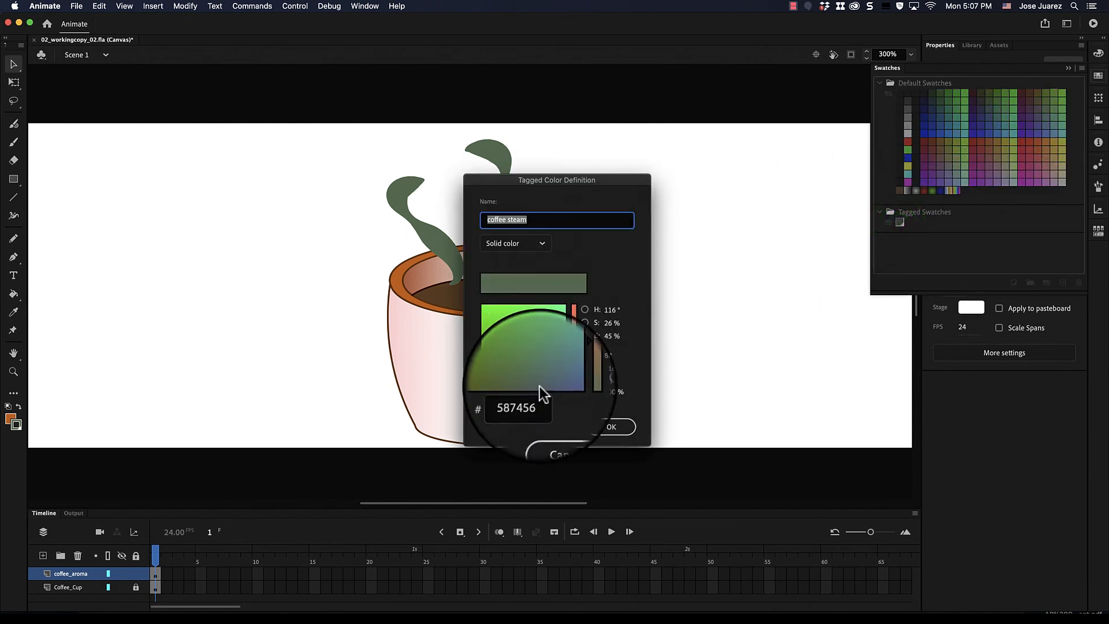
left_click(540, 402)
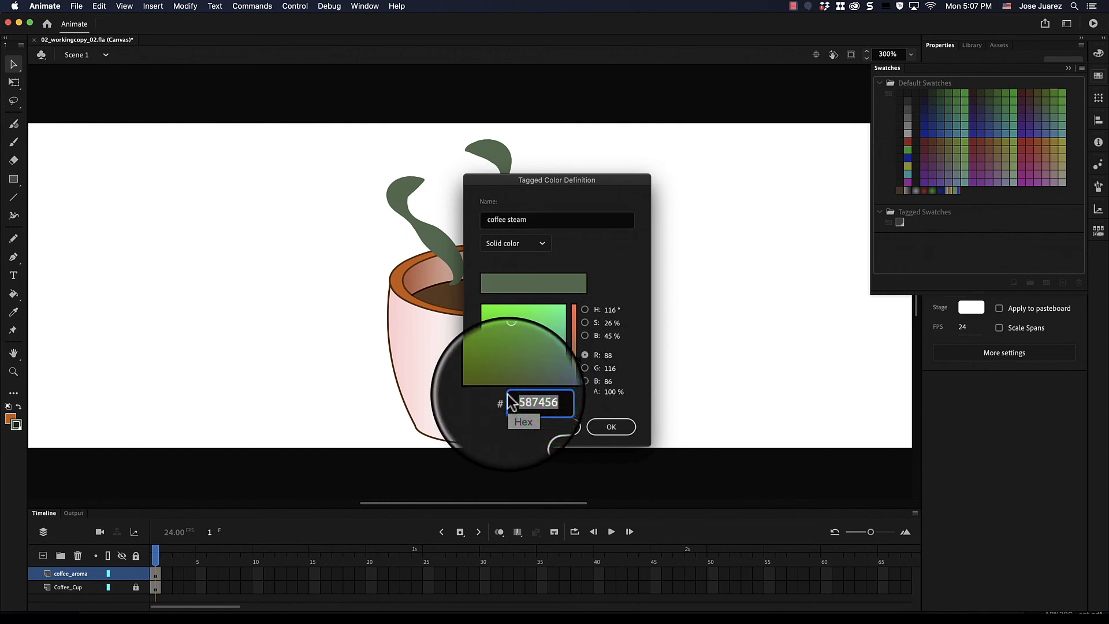
type("584")
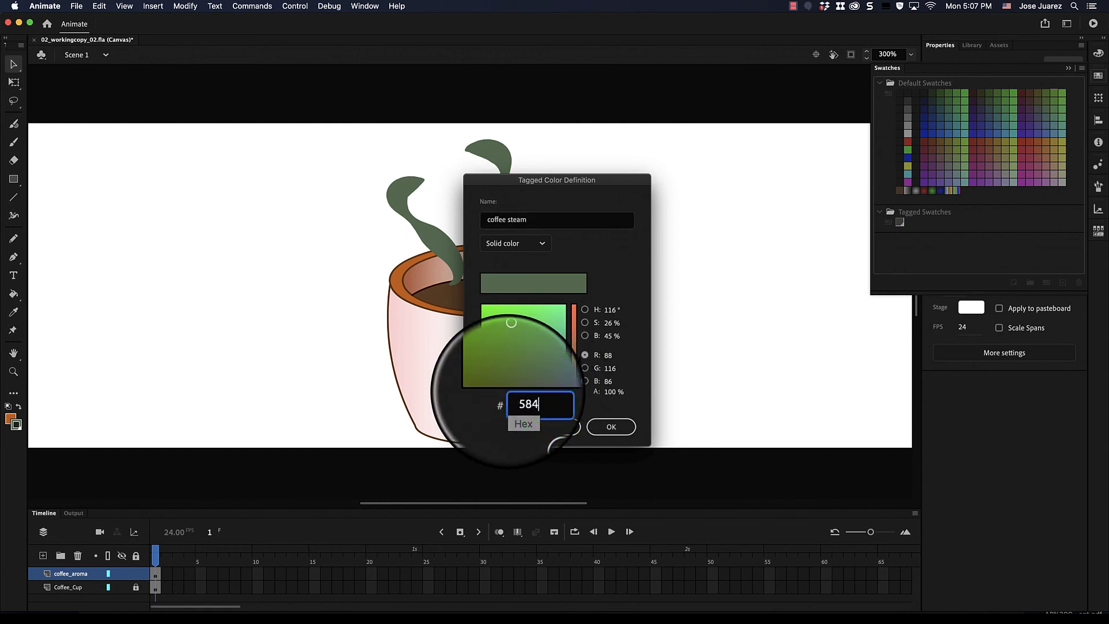
type("685")
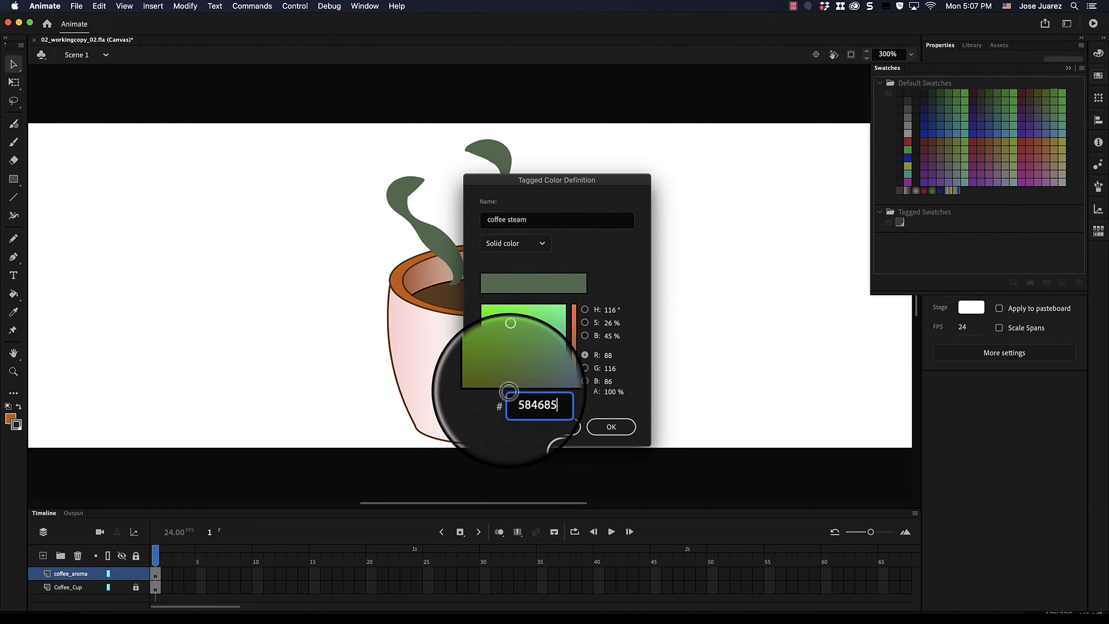
left_click(610, 428)
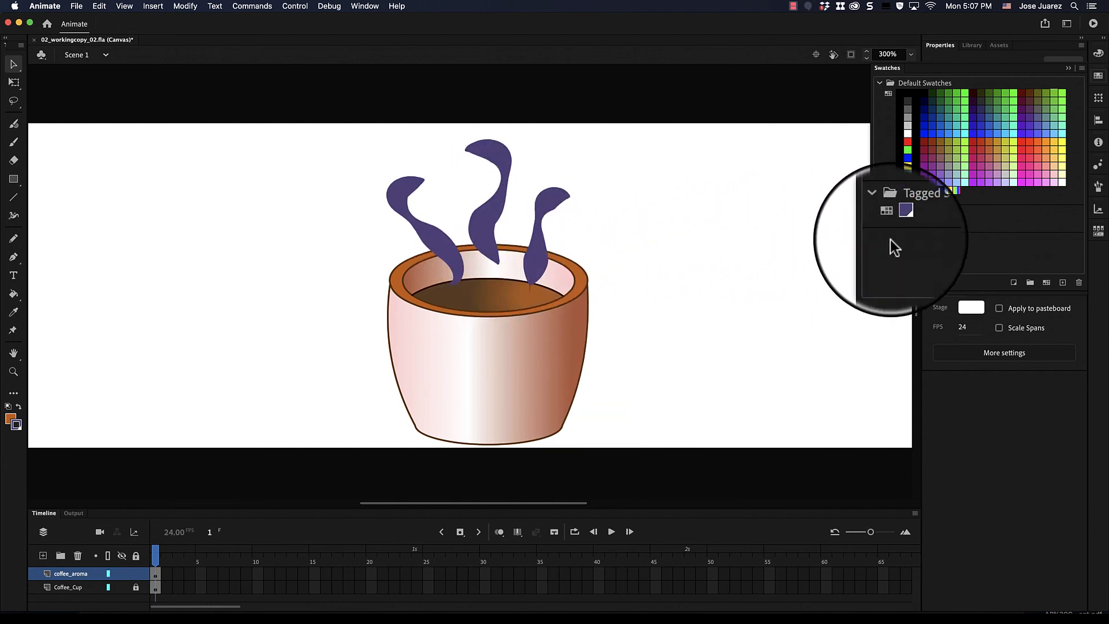
Set the tagged "coffee steam" swatch back to the brown hex color 654321
double_click(899, 222)
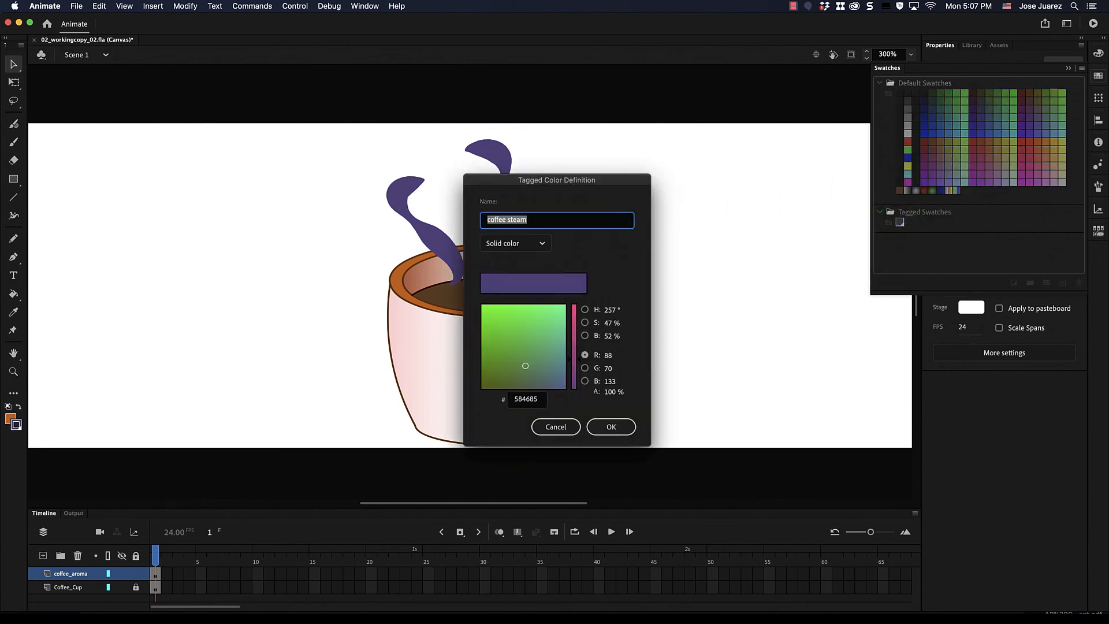
left_click(532, 397)
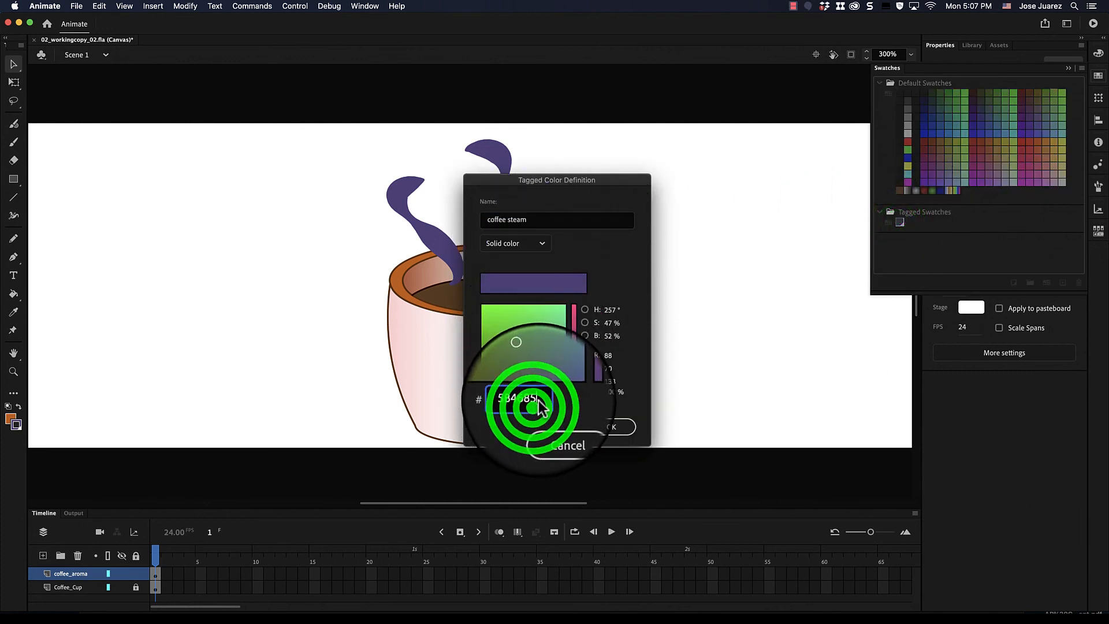
type("6")
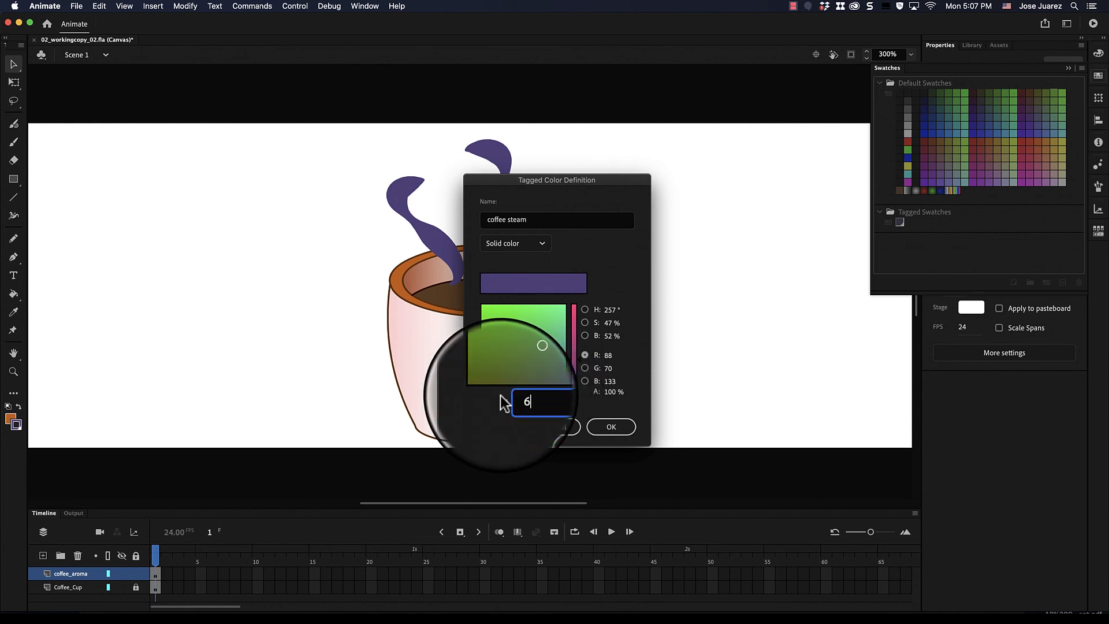
type("54321")
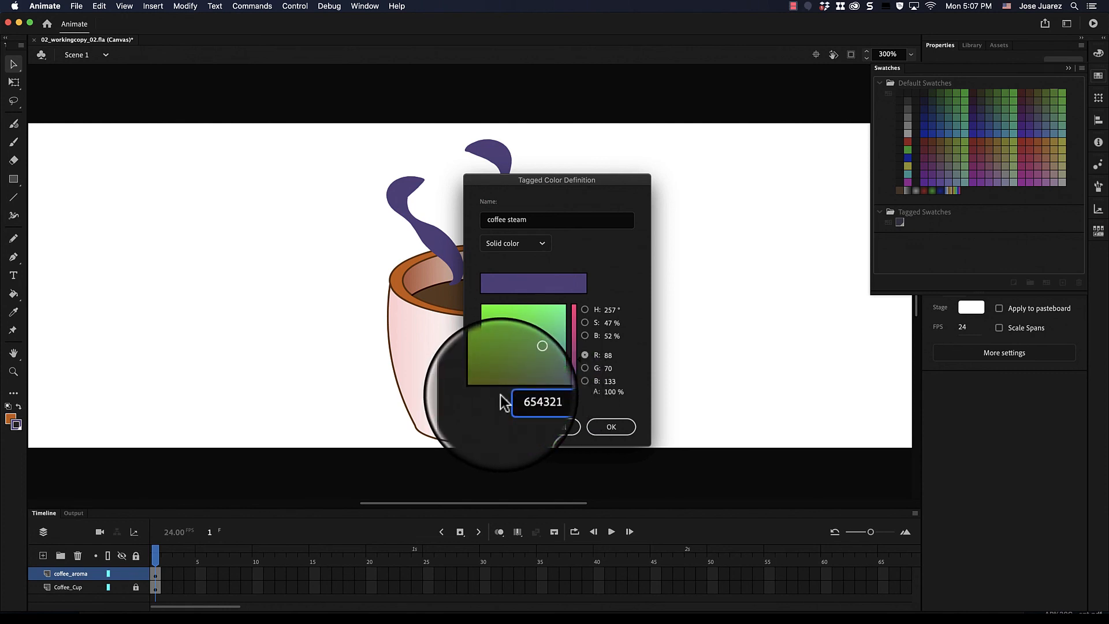
left_click(598, 422)
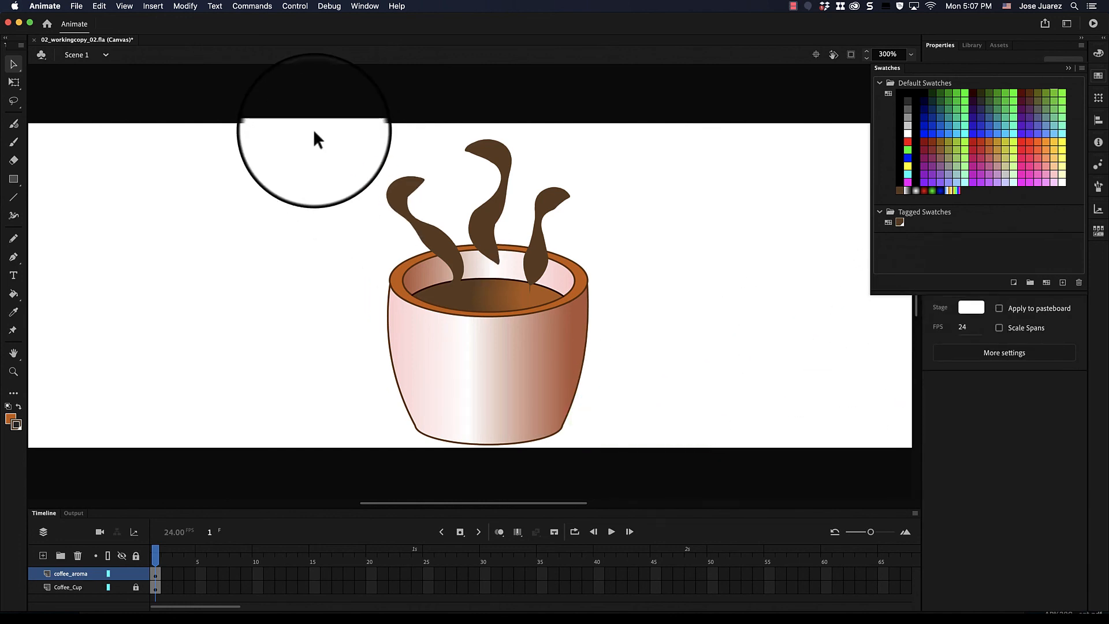
Close the swatches and save the document 02_workingcopy_02.fla
left_click(269, 29)
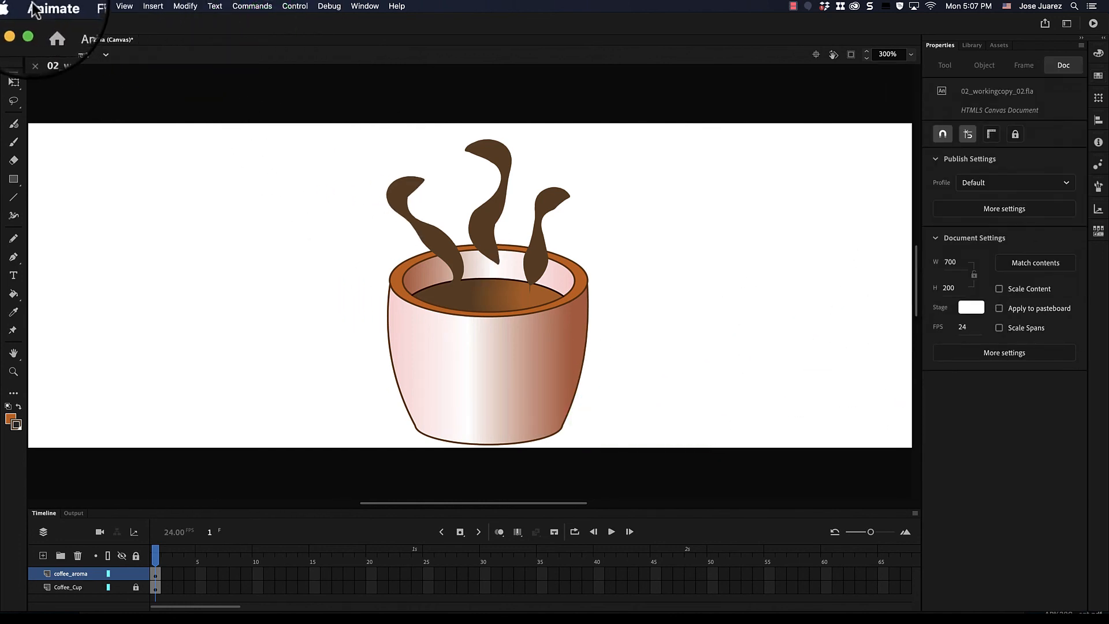
left_click(76, 5)
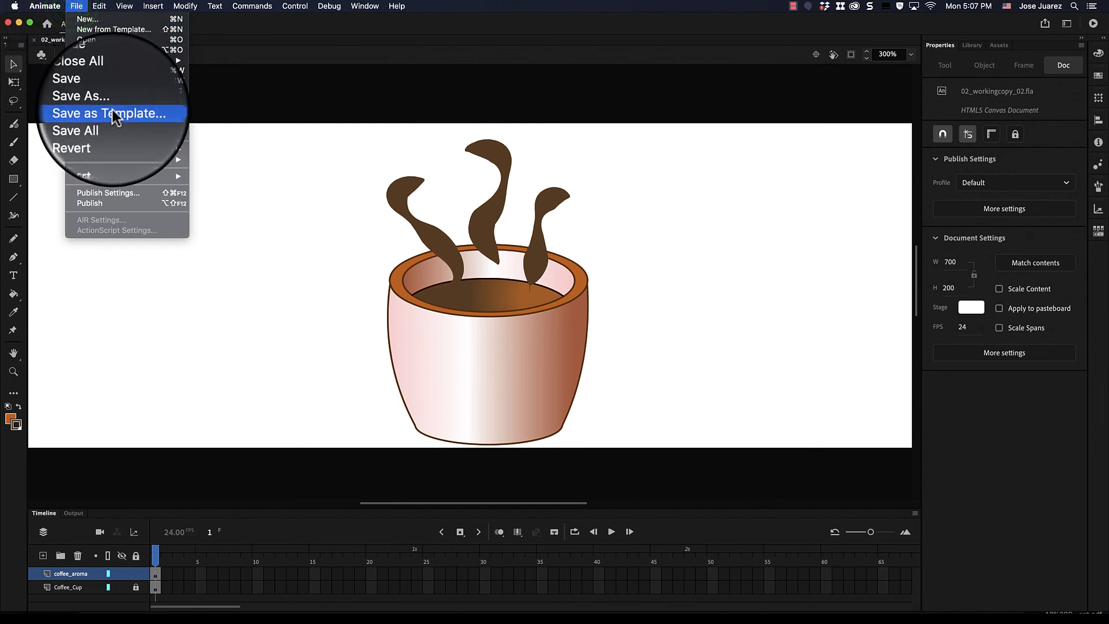
left_click(116, 95)
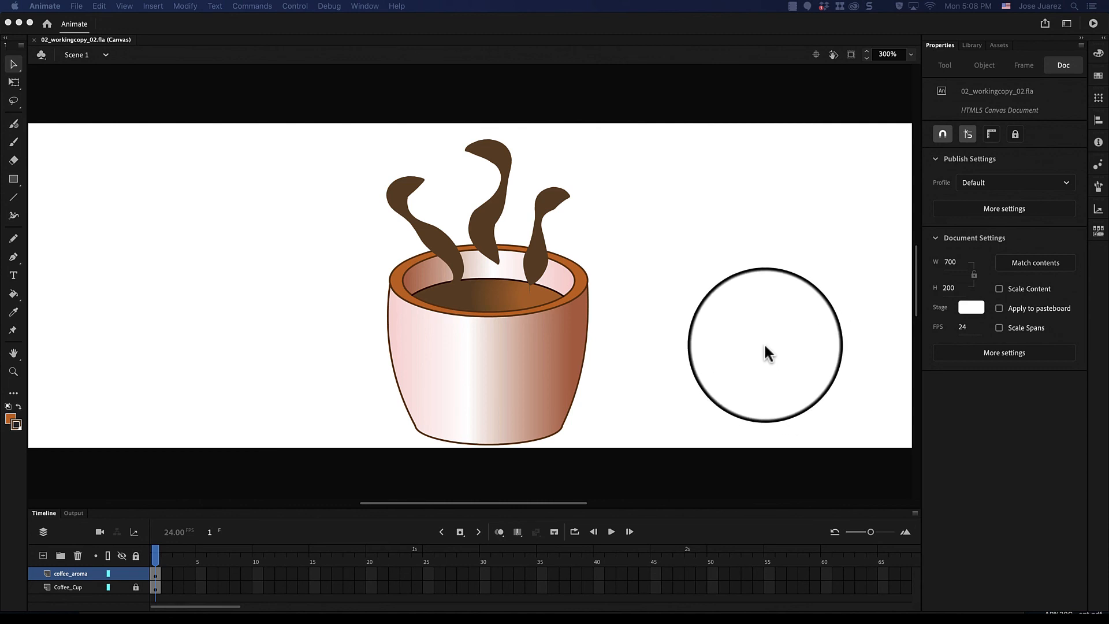
left_click(162, 18)
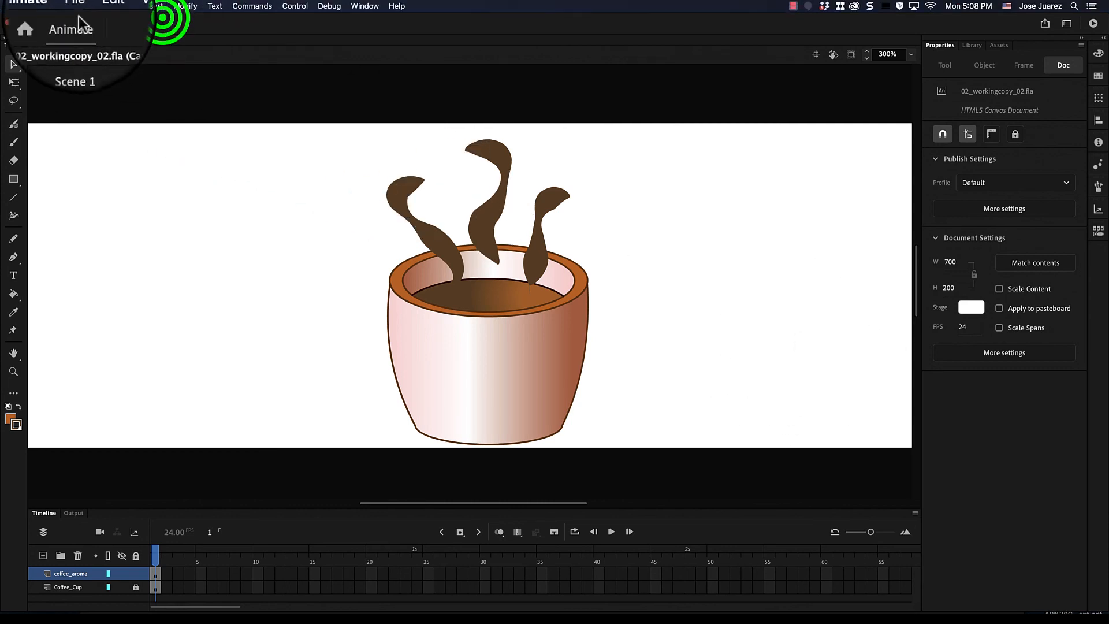
left_click(83, 8)
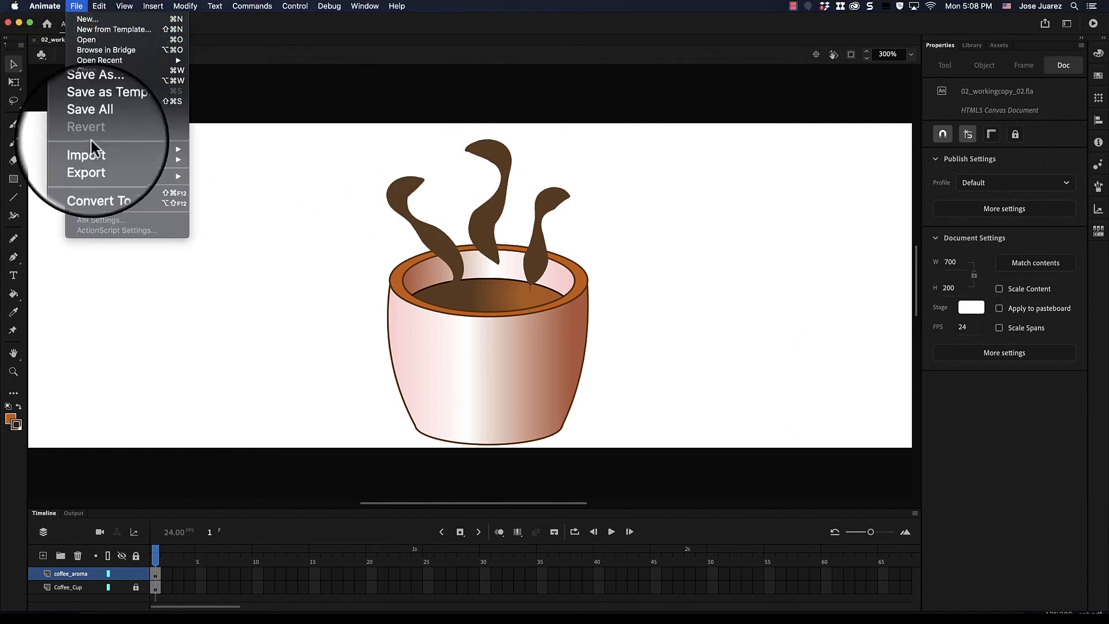
mouse_move(94, 7)
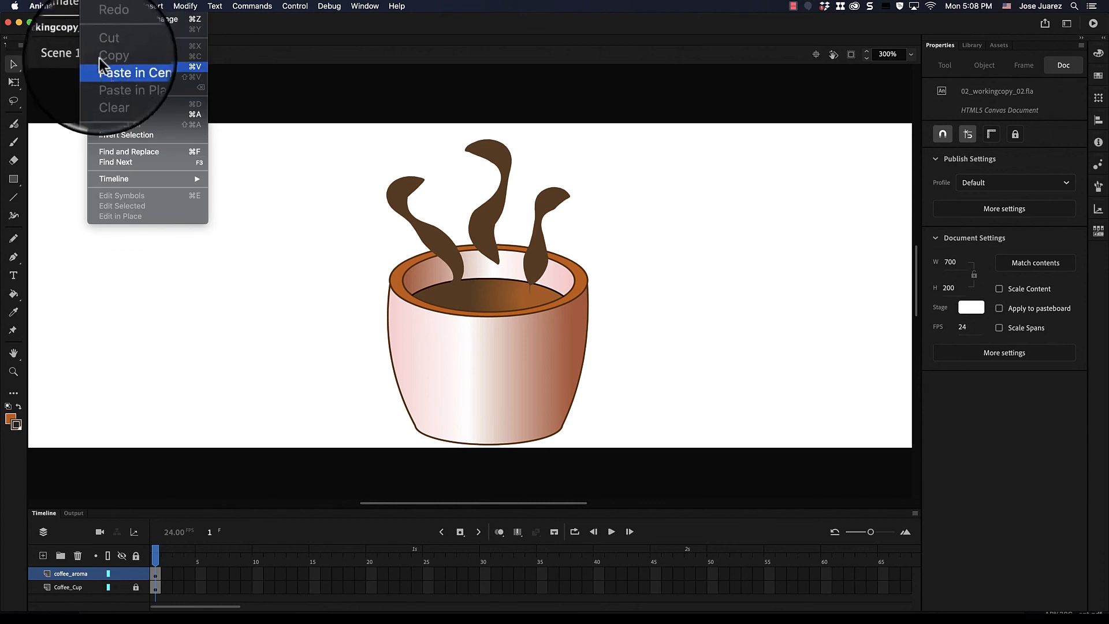
left_click(319, 52)
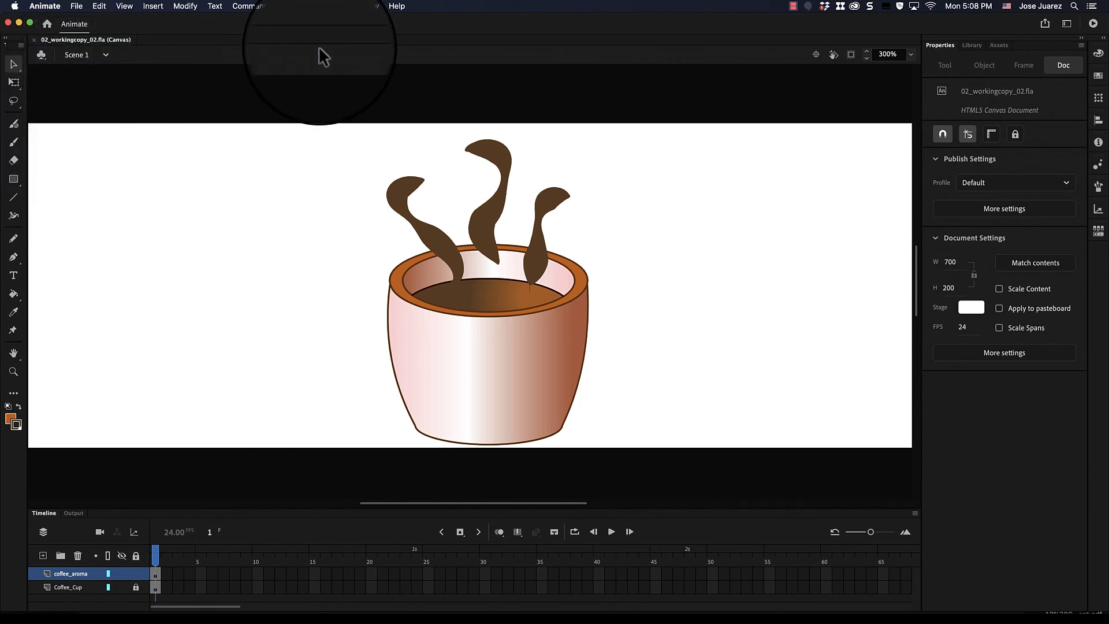